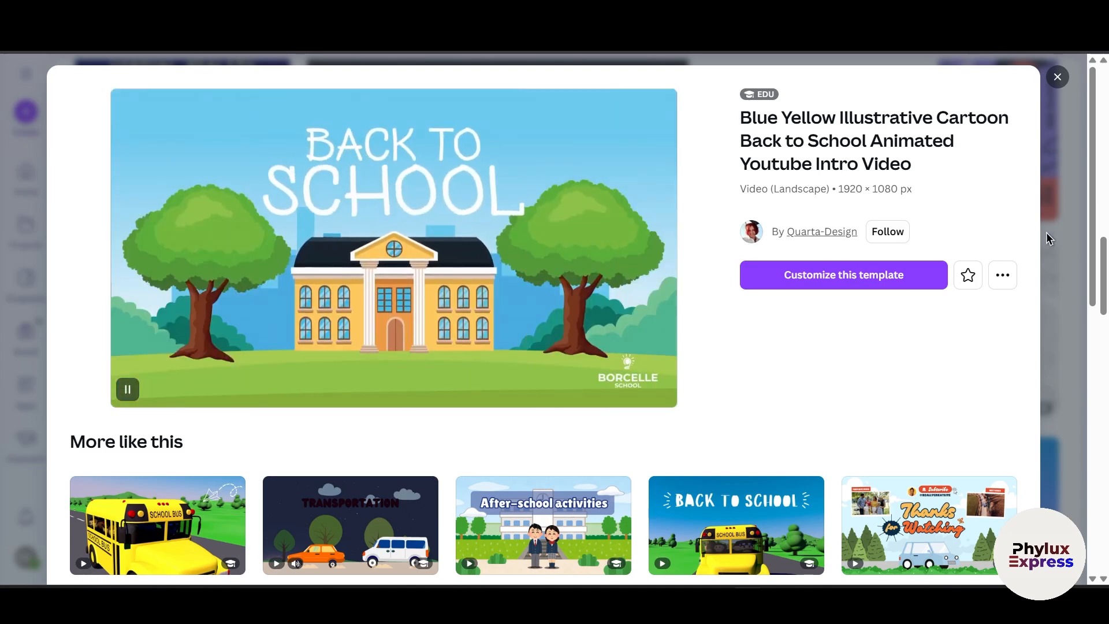
Step: Close the template preview and browse the gallery of animated video templates
key(Escape)
scroll(576, 325, up, 8)
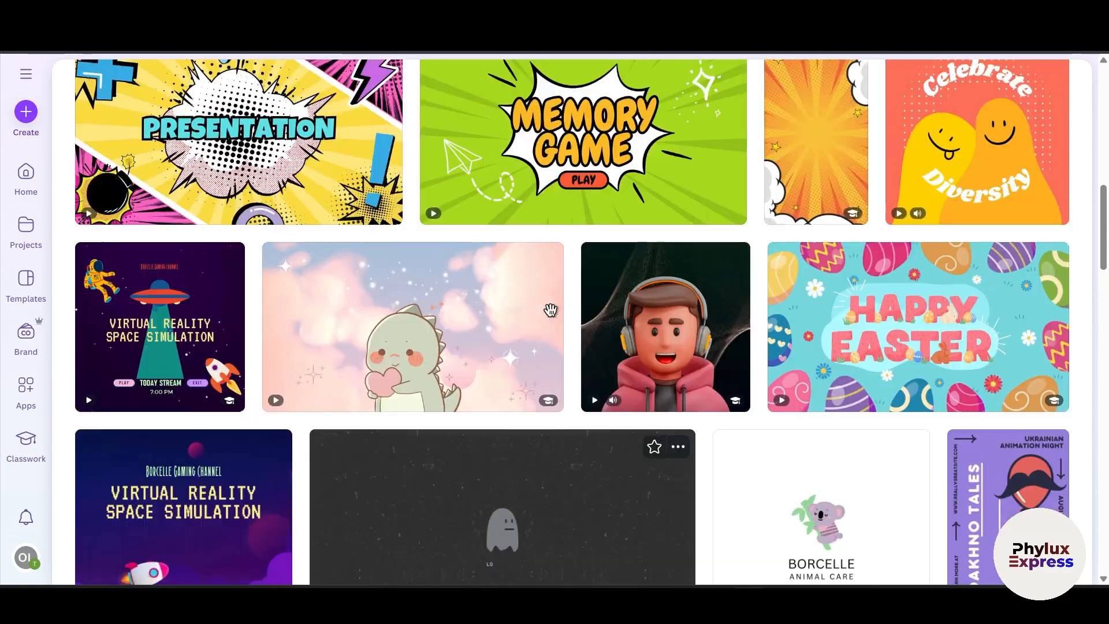
scroll(576, 325, down, 4)
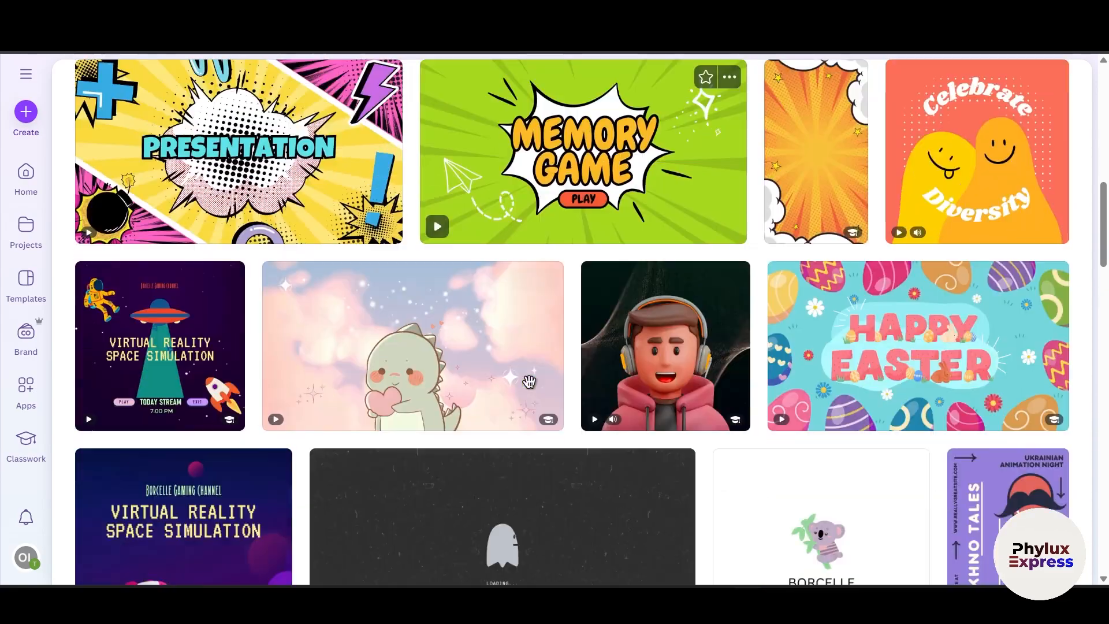
scroll(523, 520, up, 5)
scroll(456, 375, down, 7)
scroll(455, 374, down, 6)
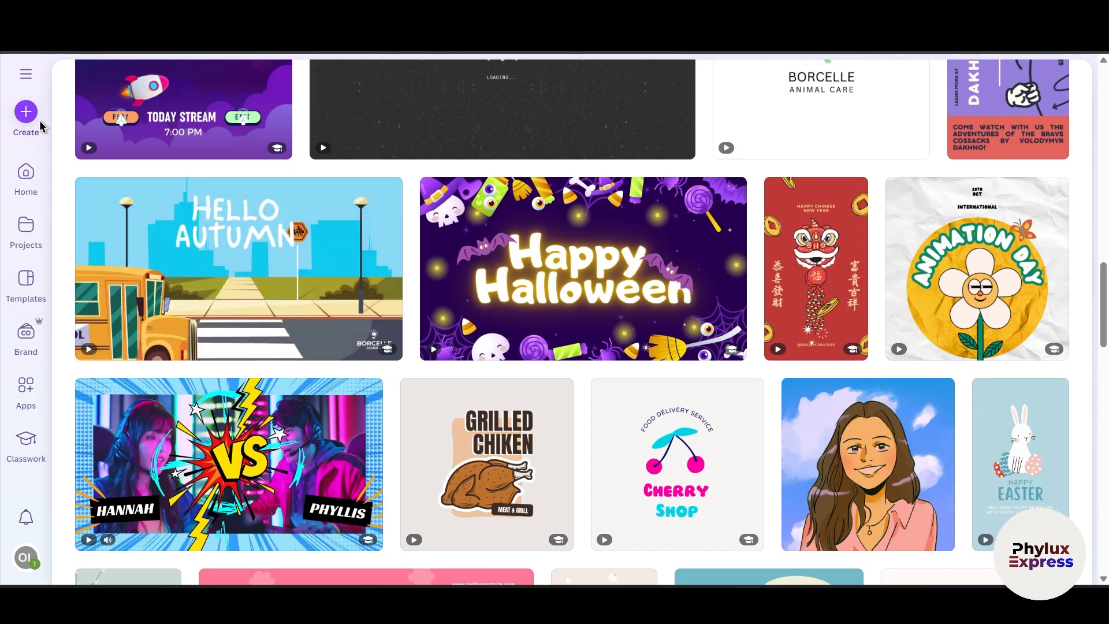
scroll(121, 126, up, 3)
scroll(121, 126, up, 10)
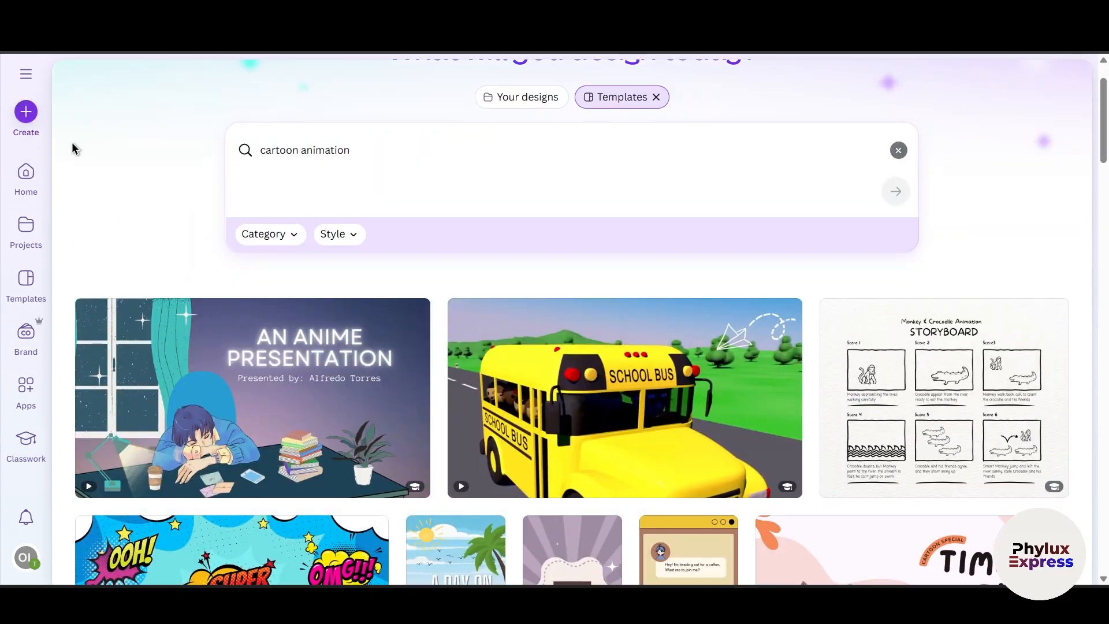
Step: Return to the home page, open the Create a design dialog and search for you tube video
click(27, 176)
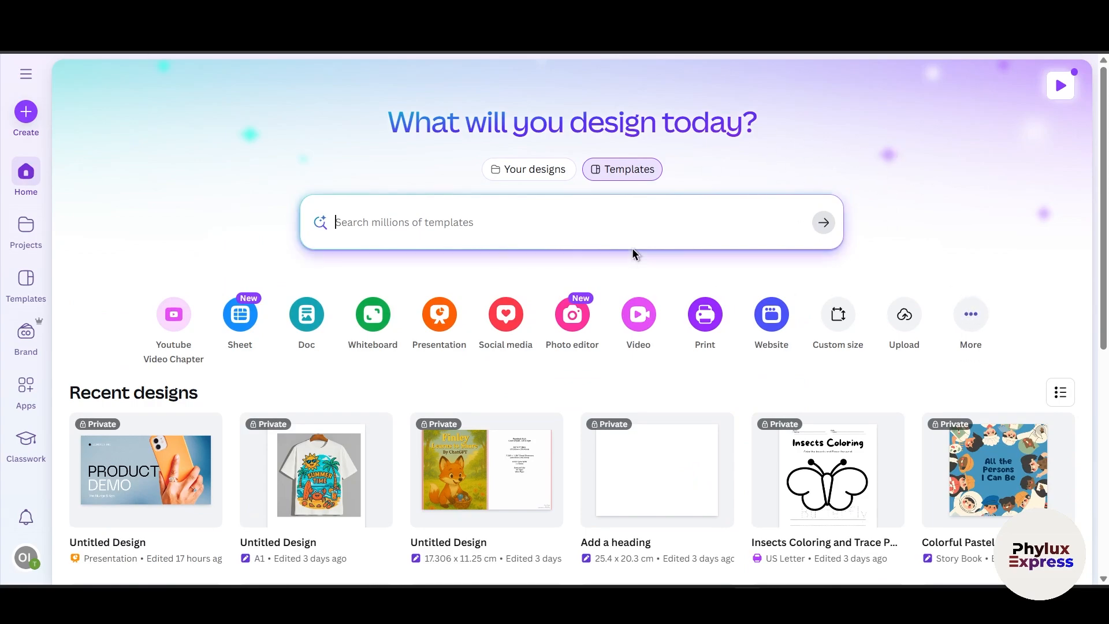
scroll(527, 332, down, 5)
scroll(331, 218, up, 3)
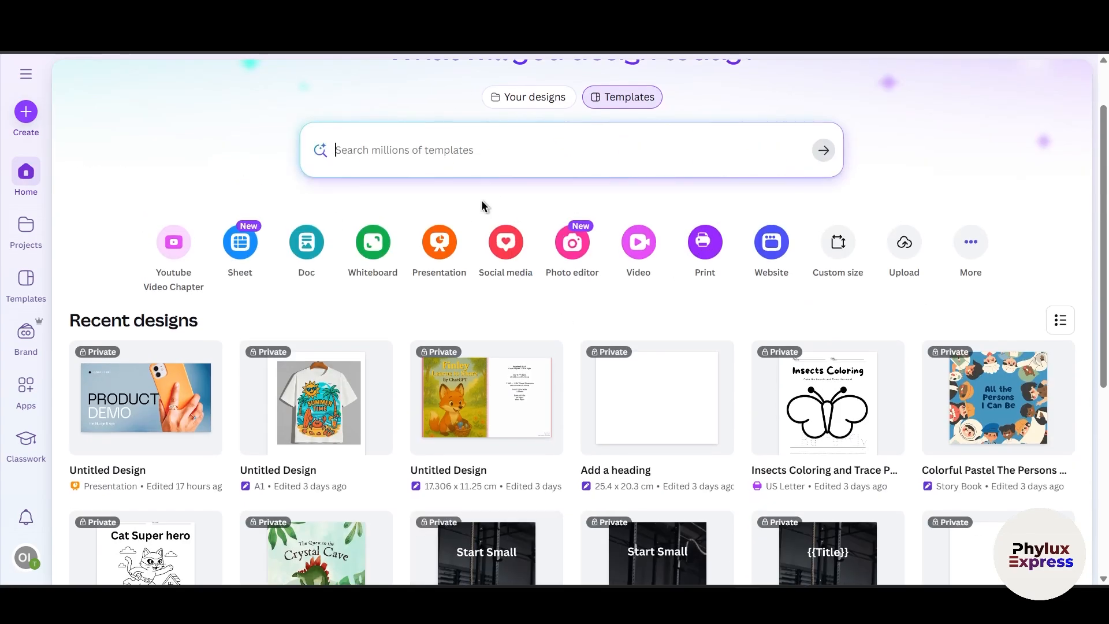
scroll(337, 164, up, 1)
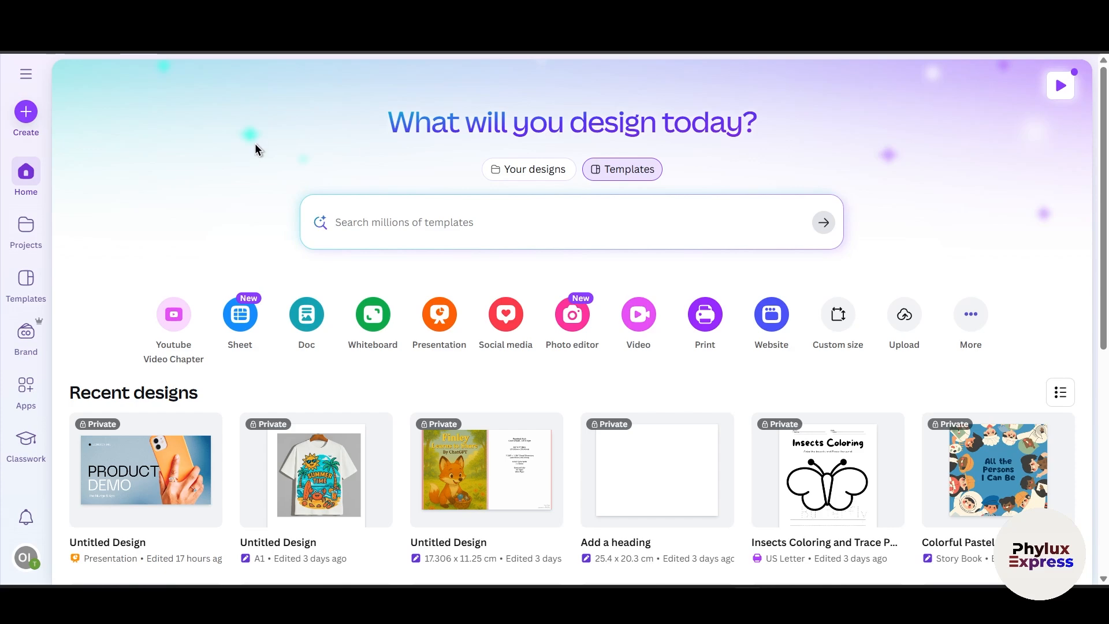
click(15, 112)
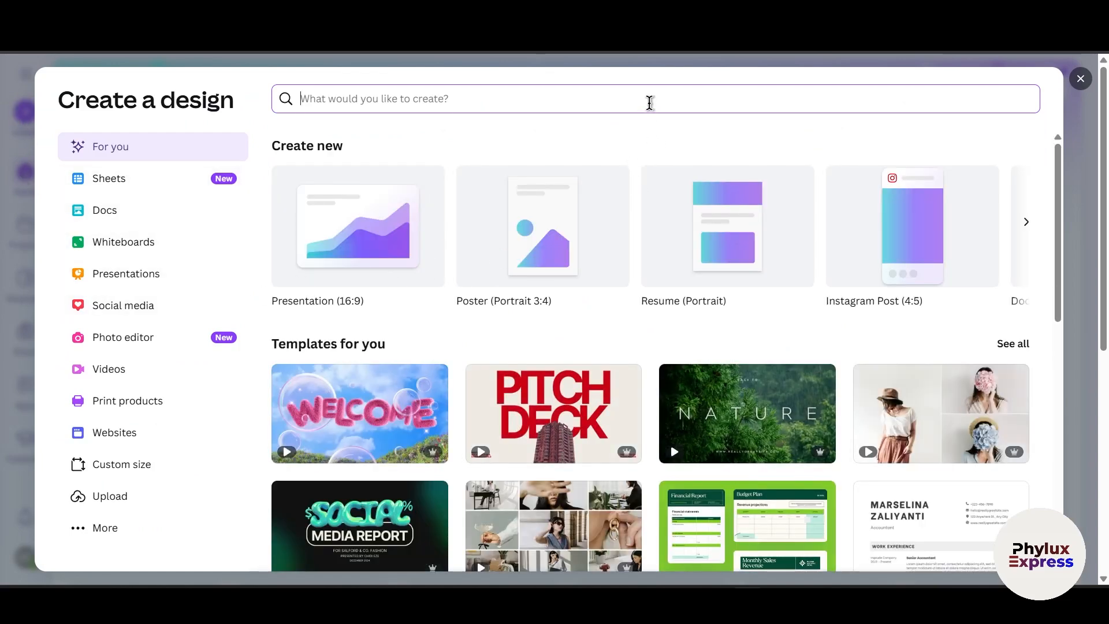
text(y)
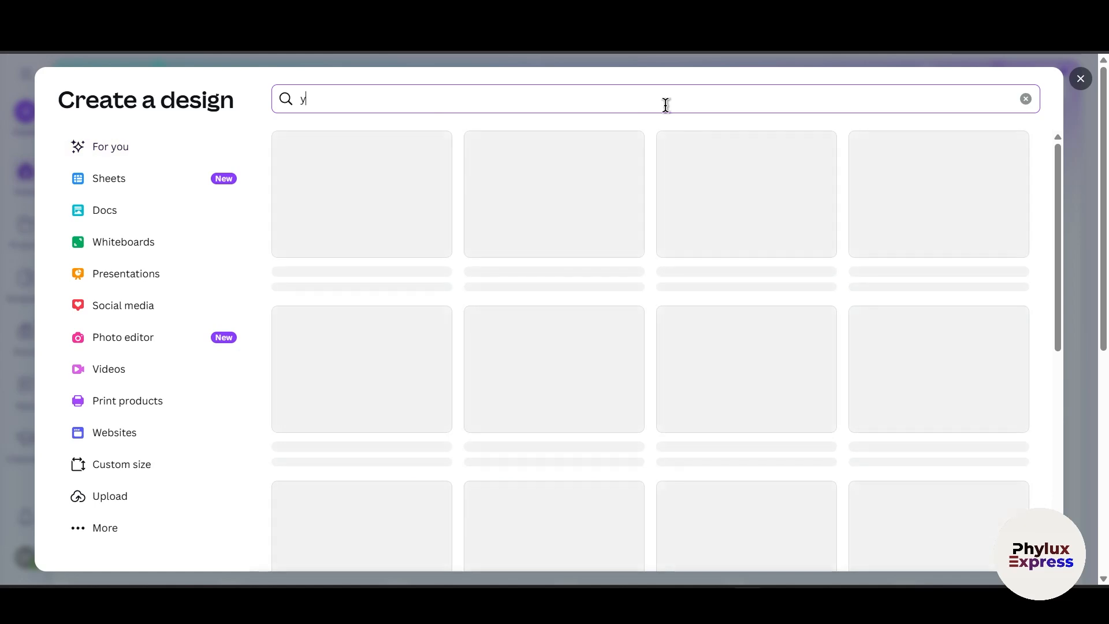
key(BackSpace)
text(you tube vi)
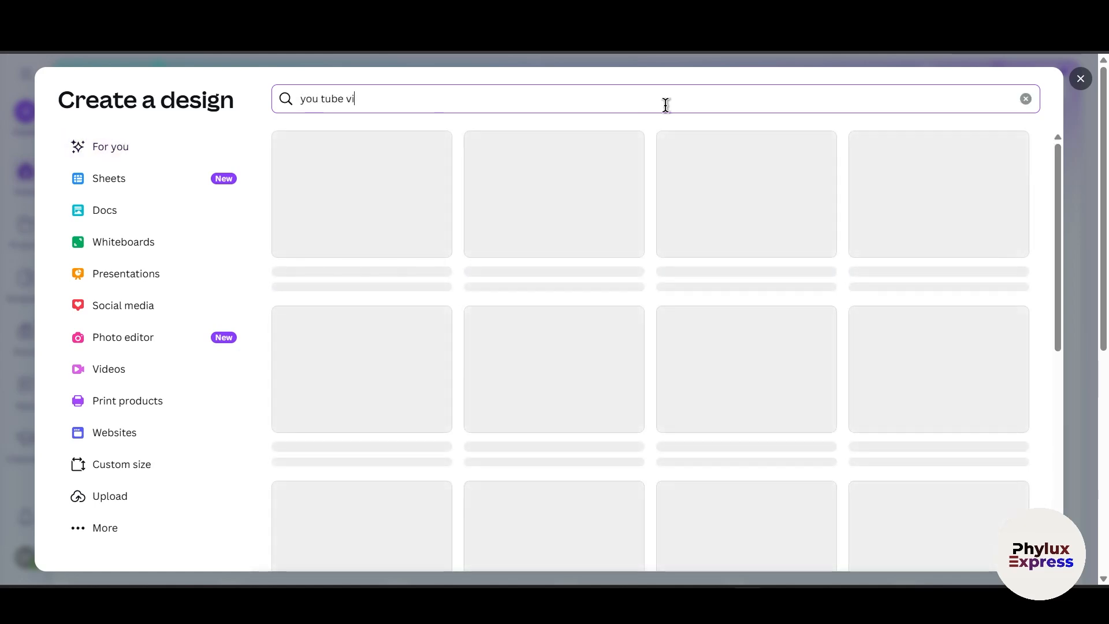
text(deo)
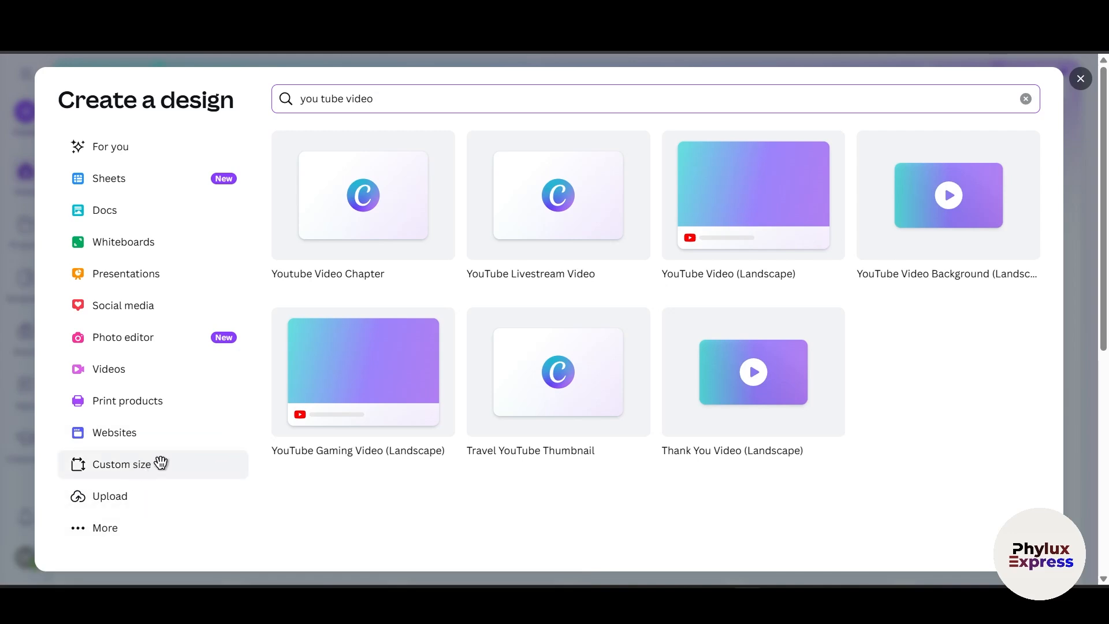
click(135, 466)
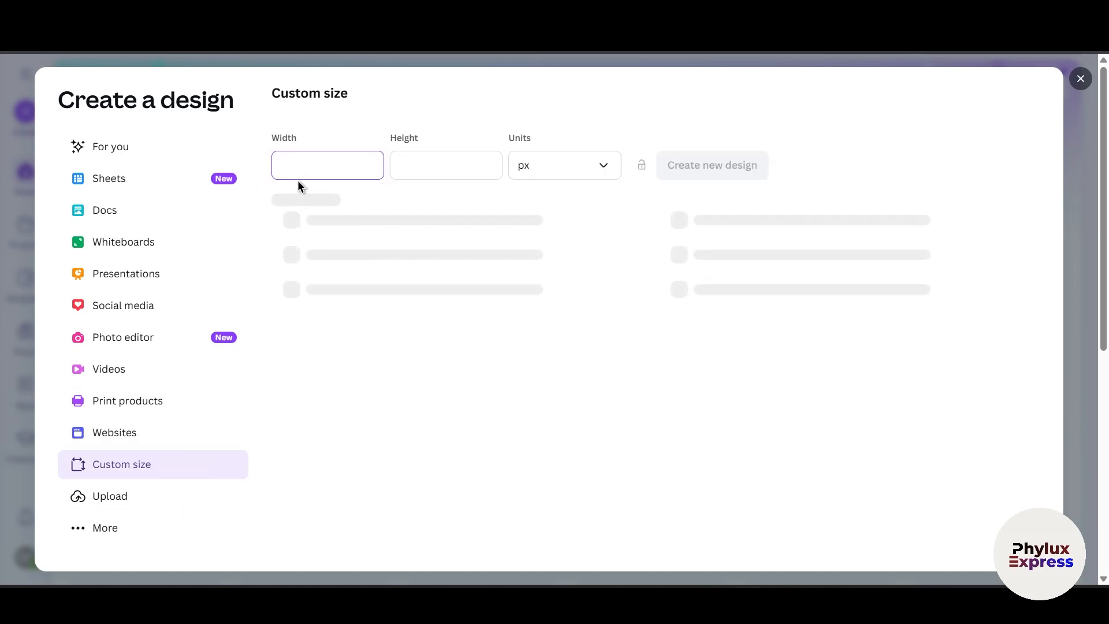
click(436, 165)
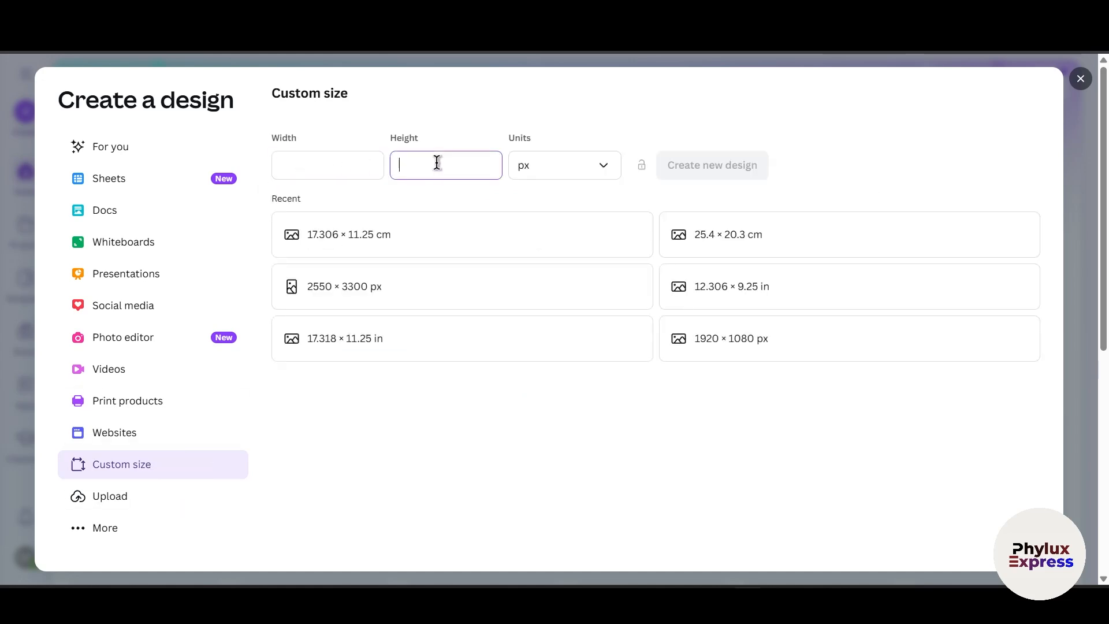
click(604, 170)
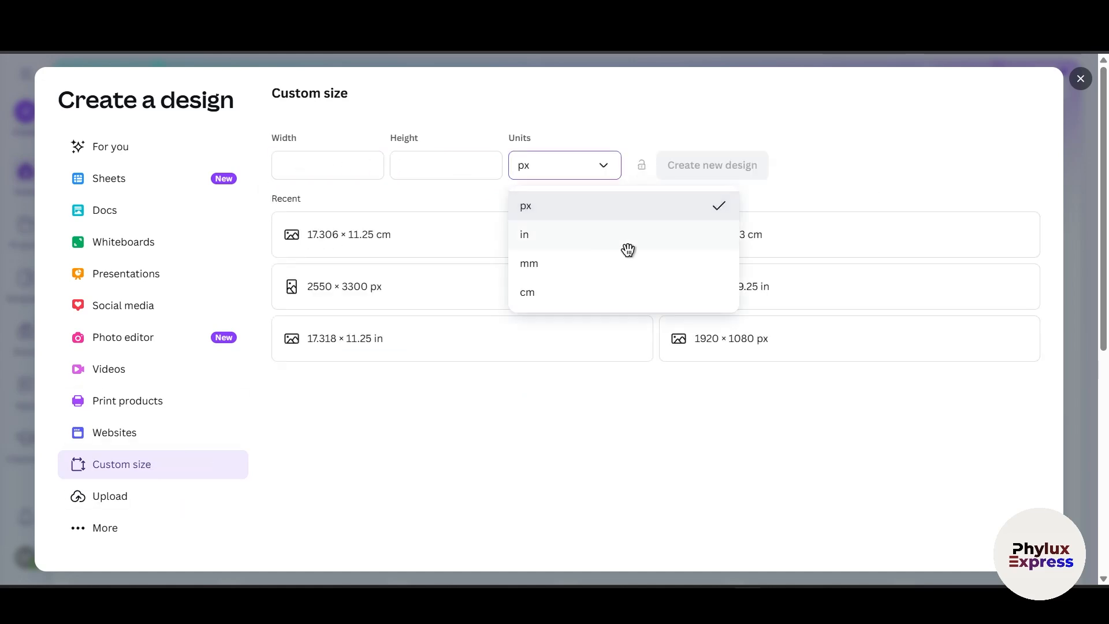
click(605, 113)
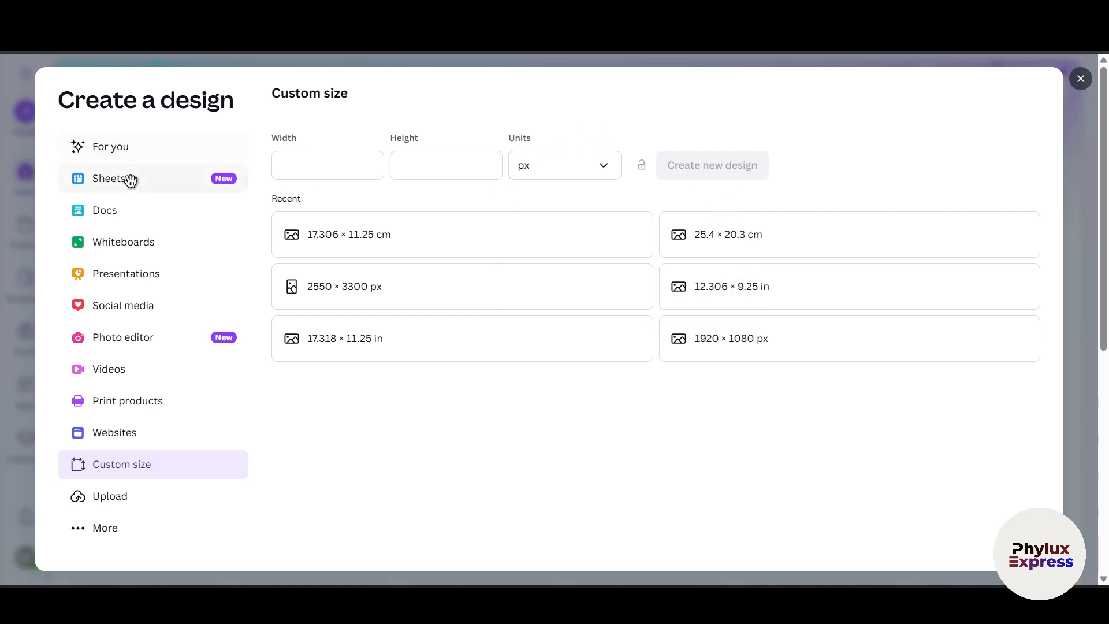
click(122, 148)
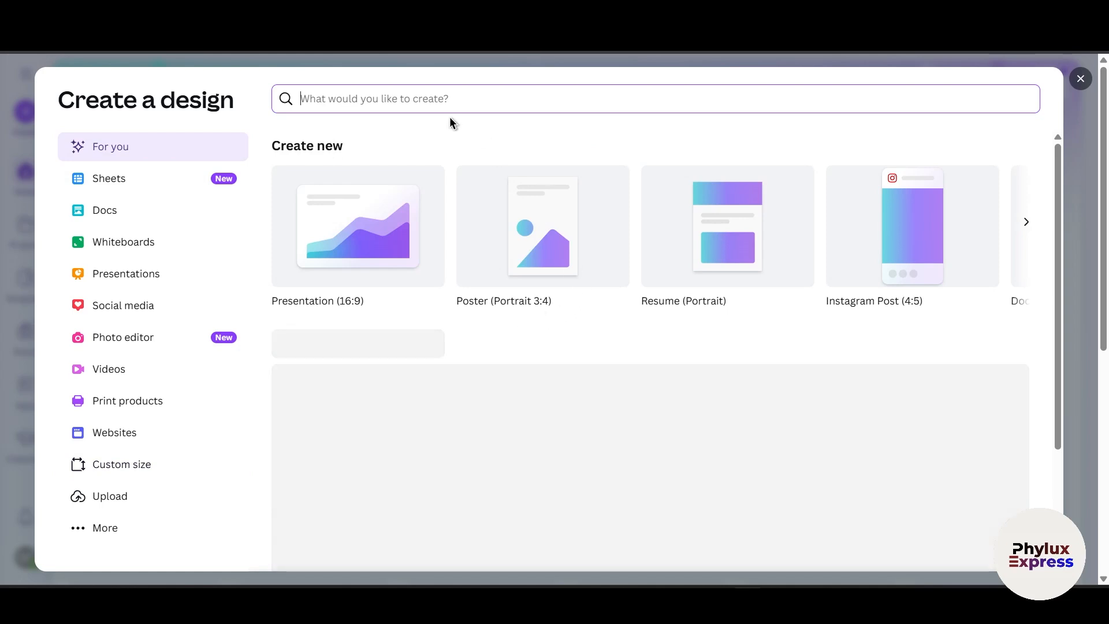
Step: Search design types for you tube landscape and create a new YouTube Video (Landscape) design
click(447, 86)
text(youo)
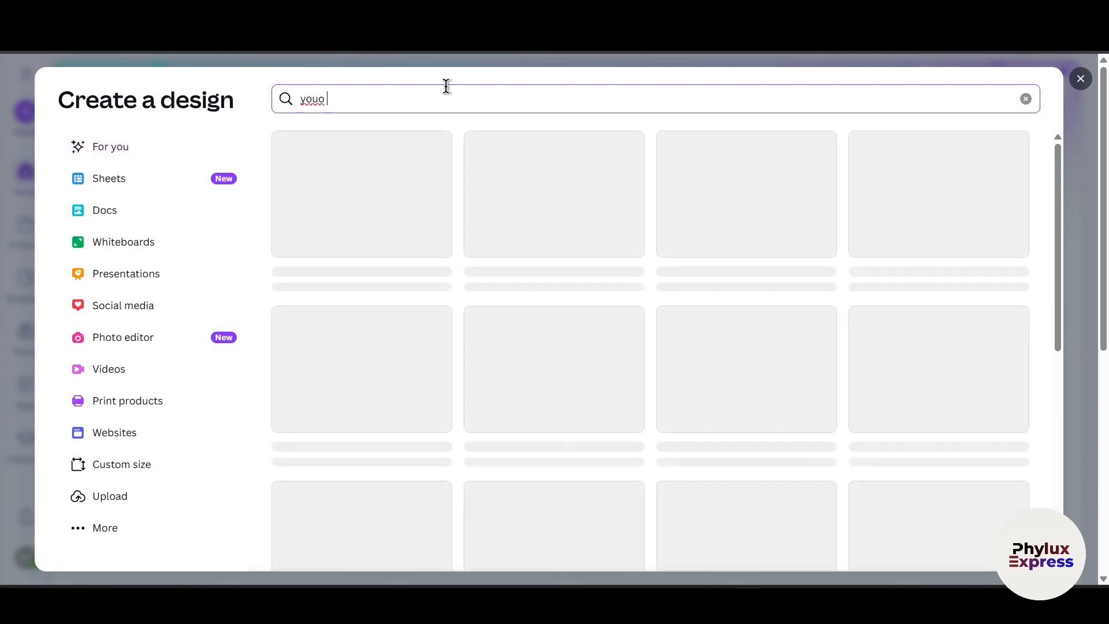
key(BackSpace)
key(BackSpace)
text(tube landscape)
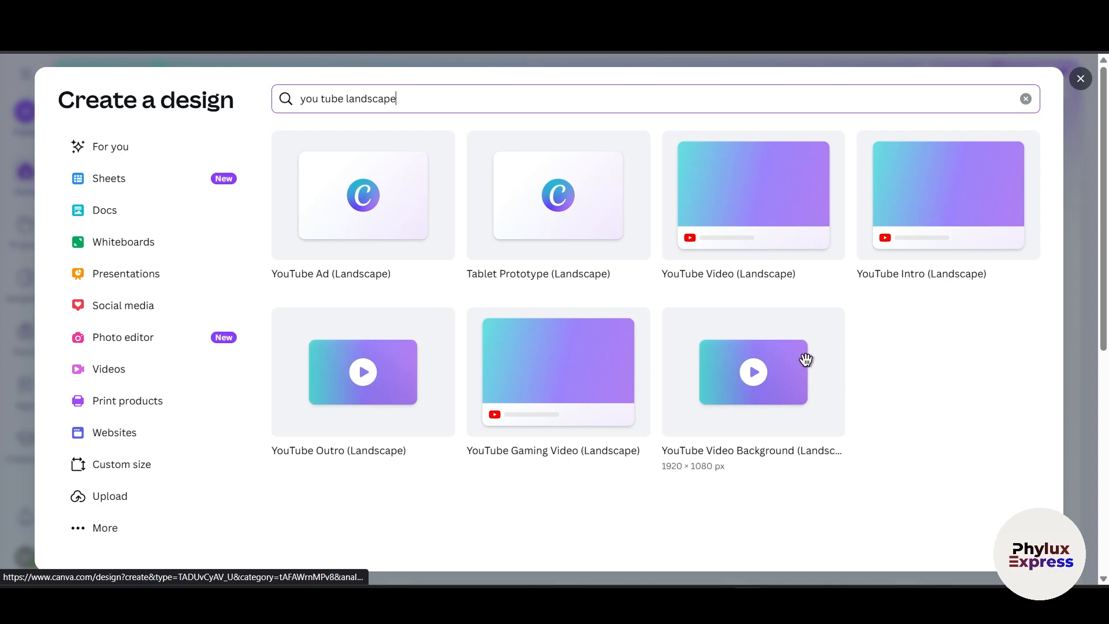
click(739, 204)
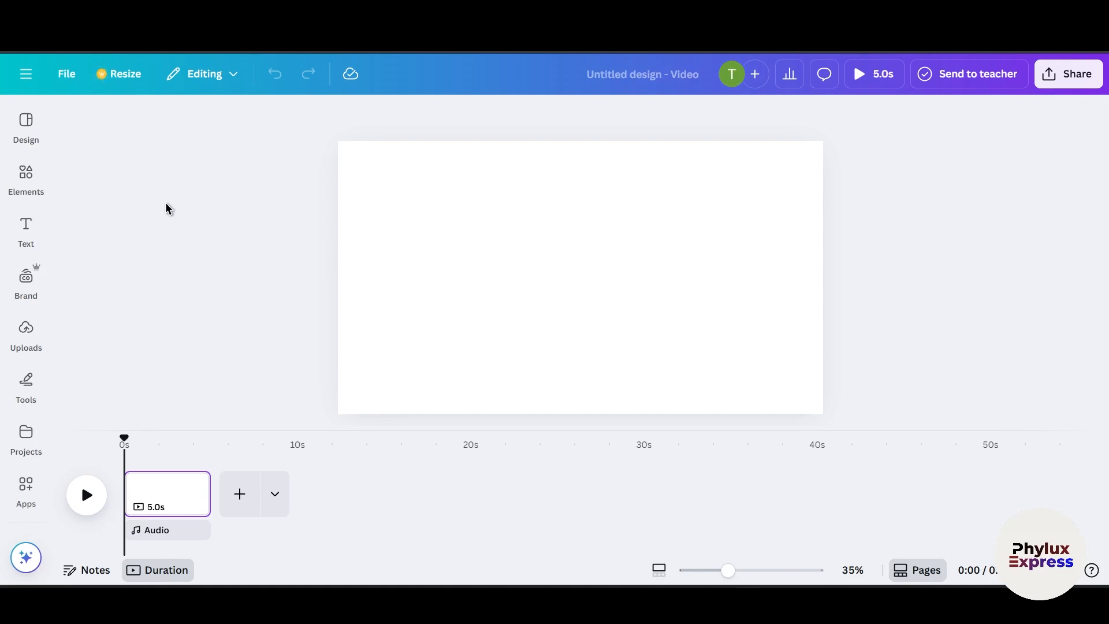
Step: Look through the Text, Uploads and Tools panels of the editor
click(26, 231)
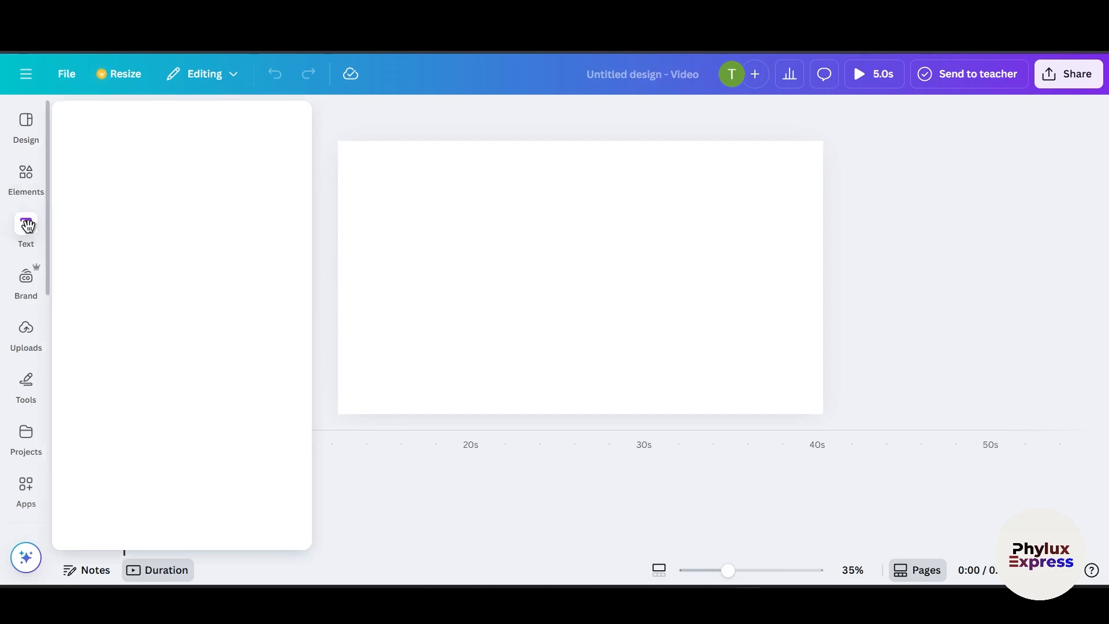
click(32, 353)
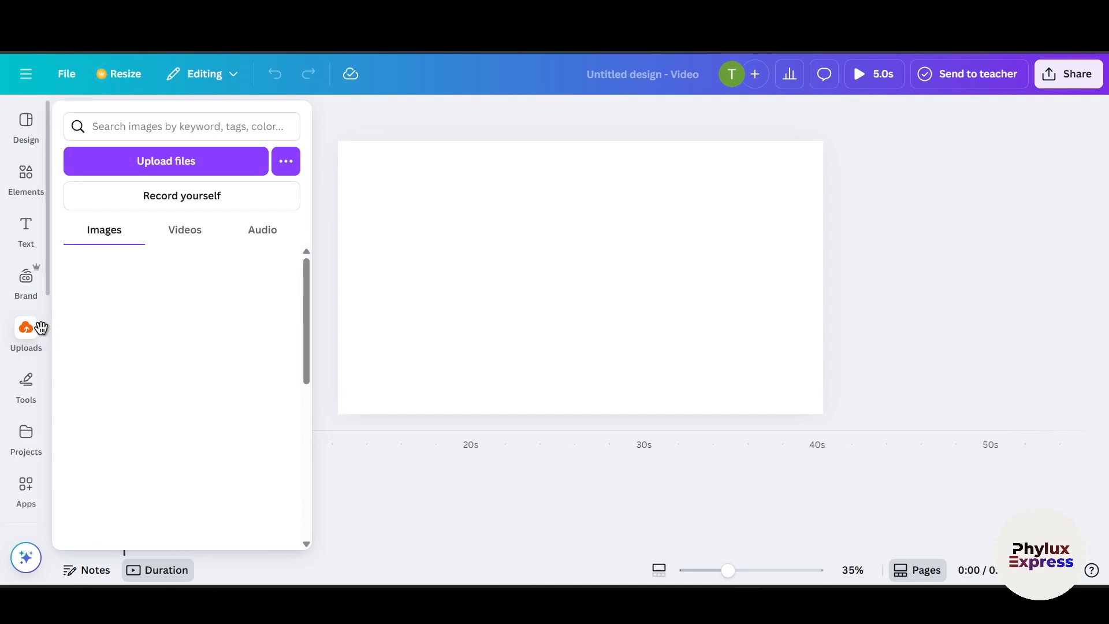
click(26, 387)
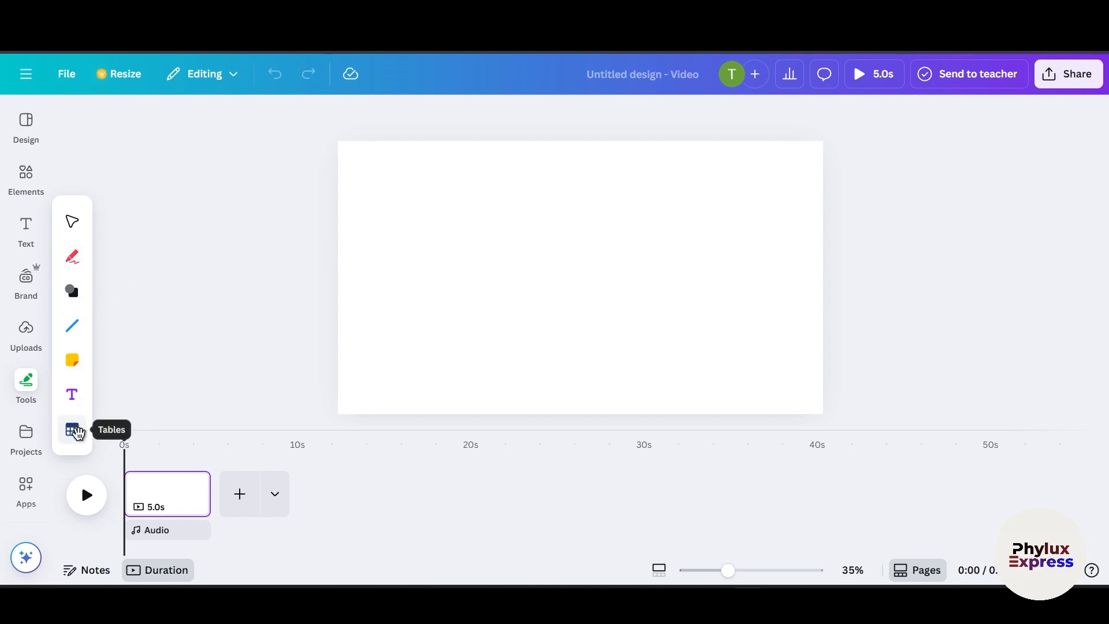
click(26, 433)
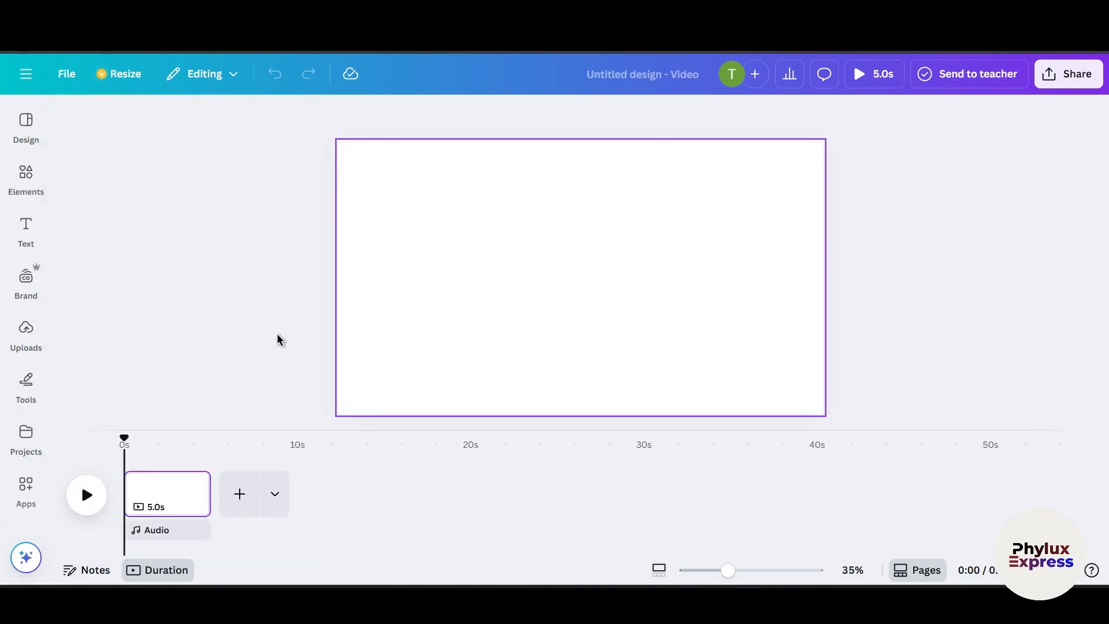
Step: Open the Apps panel and browse through the available apps
scroll(16, 460, down, 2)
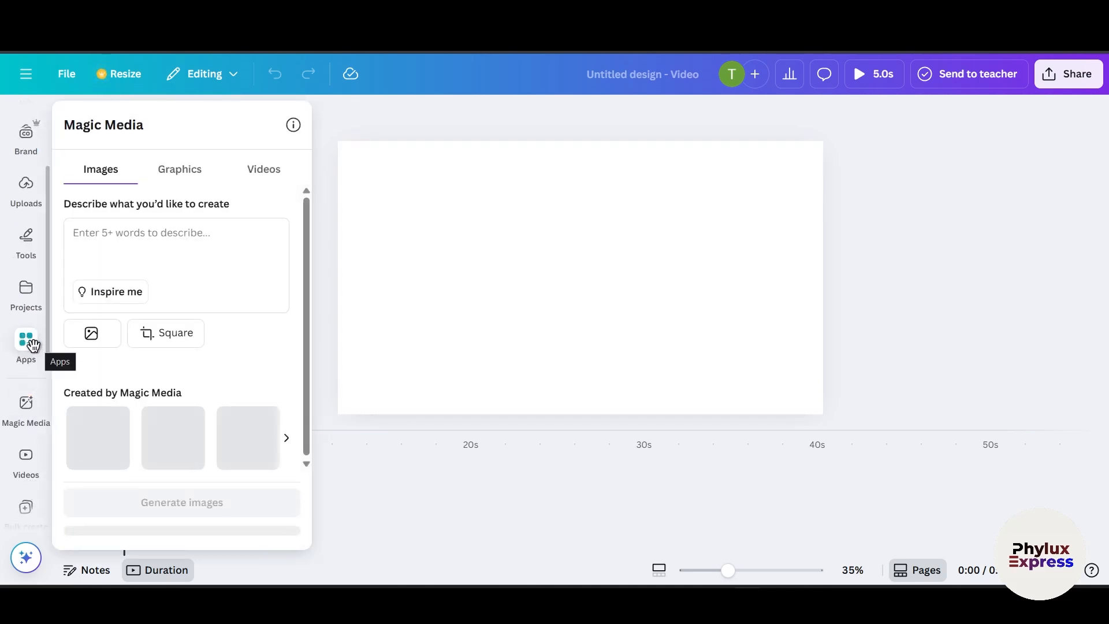
click(33, 344)
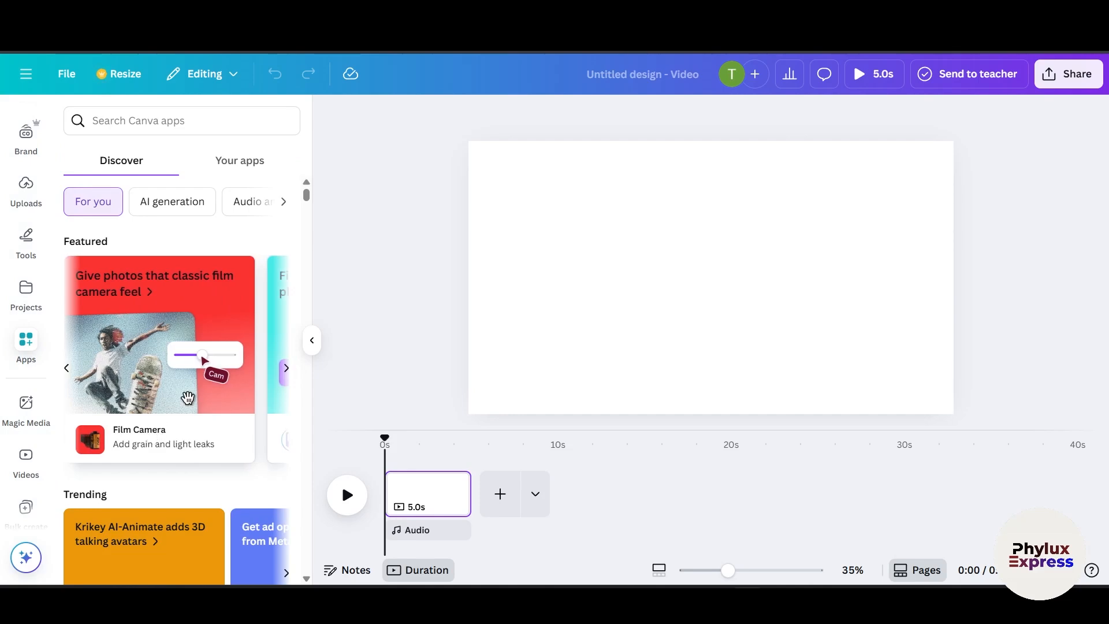
scroll(190, 396, down, 5)
scroll(231, 354, down, 6)
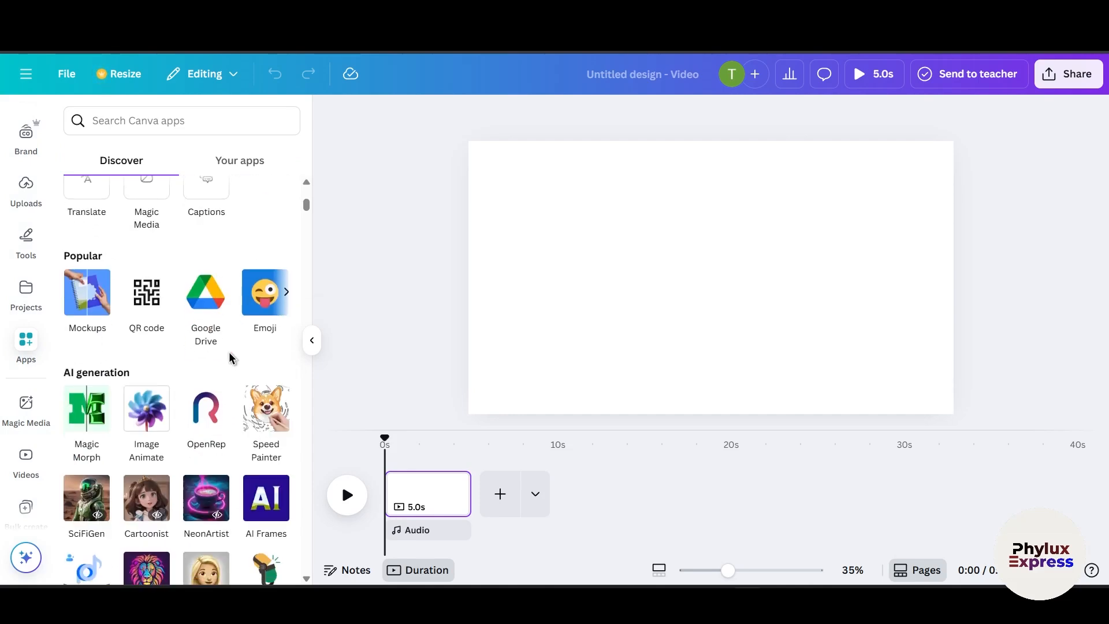
scroll(272, 316, up, 2)
scroll(267, 320, down, 1)
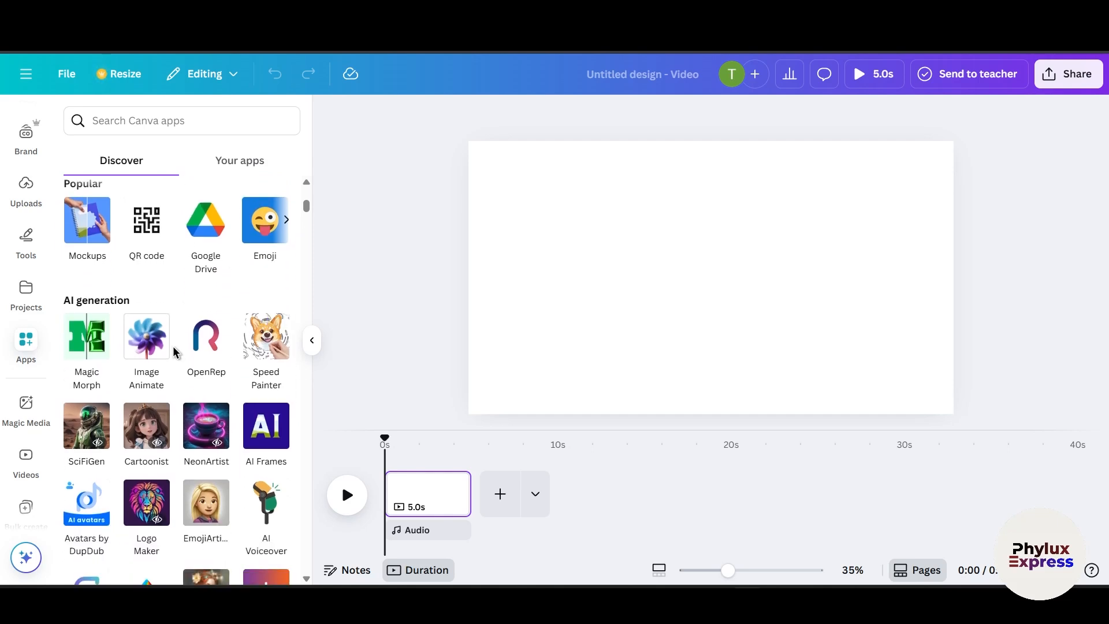
scroll(176, 353, down, 4)
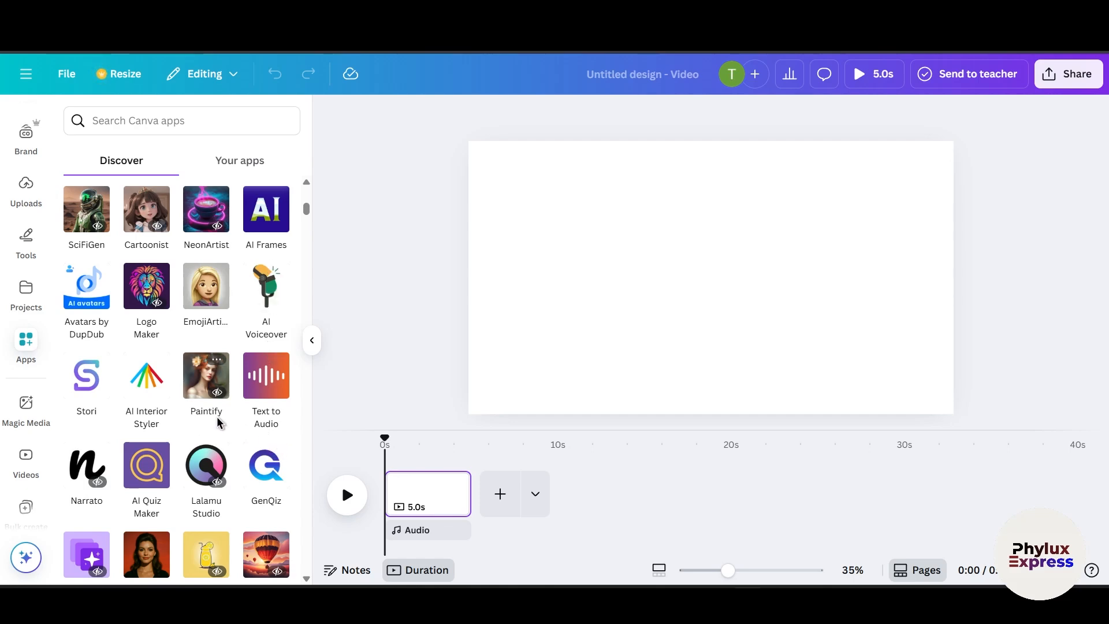
scroll(164, 401, up, 5)
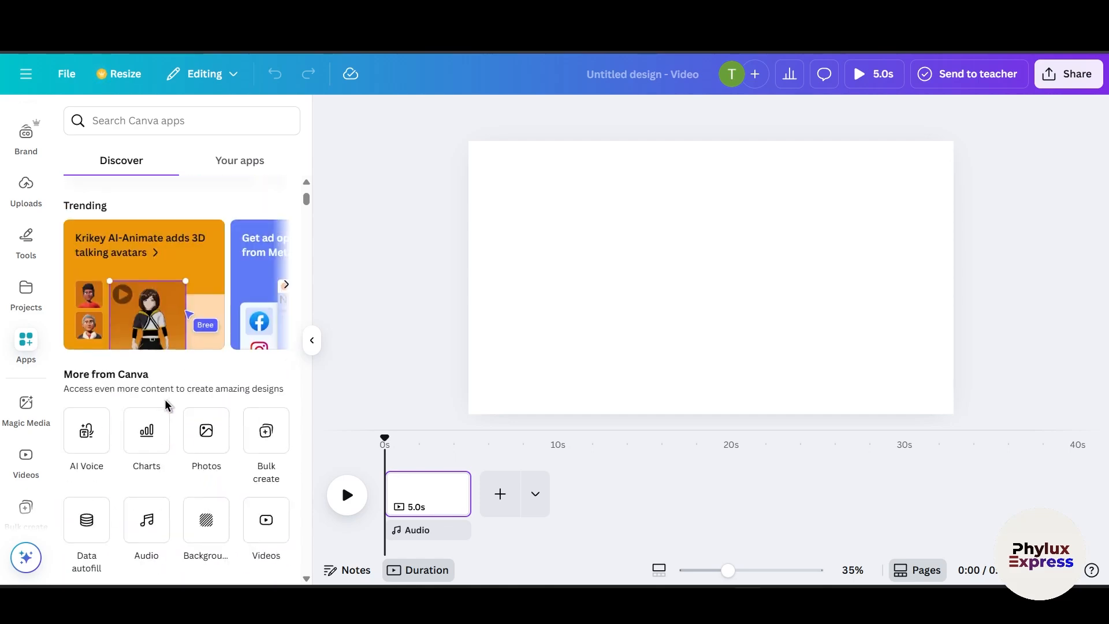
scroll(166, 405, up, 5)
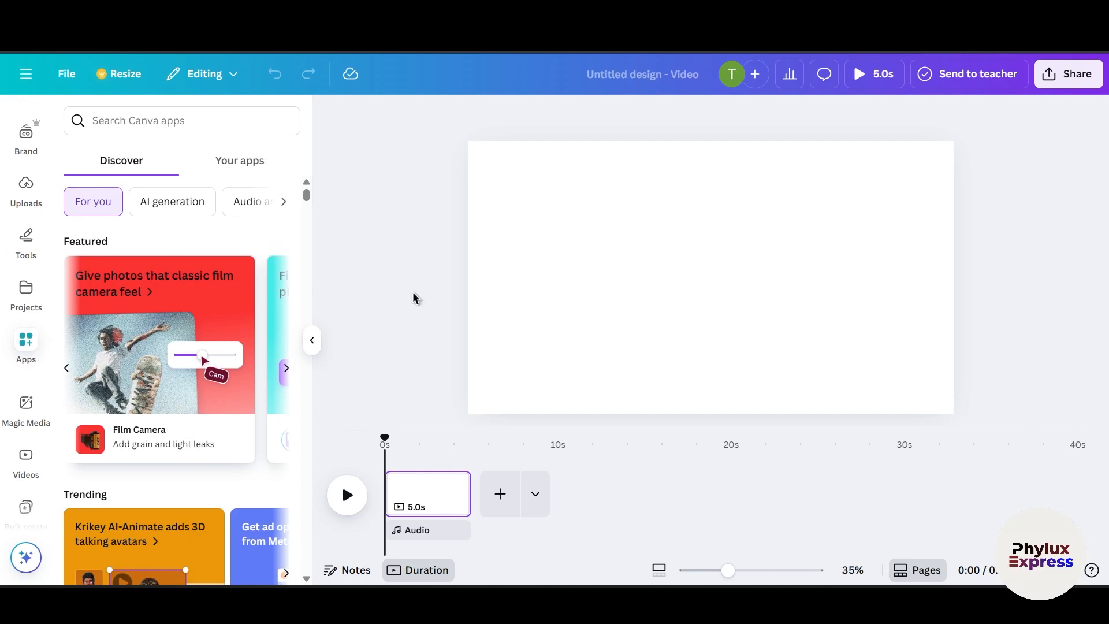
Step: Open the Elements library and search for cartoon character
click(569, 287)
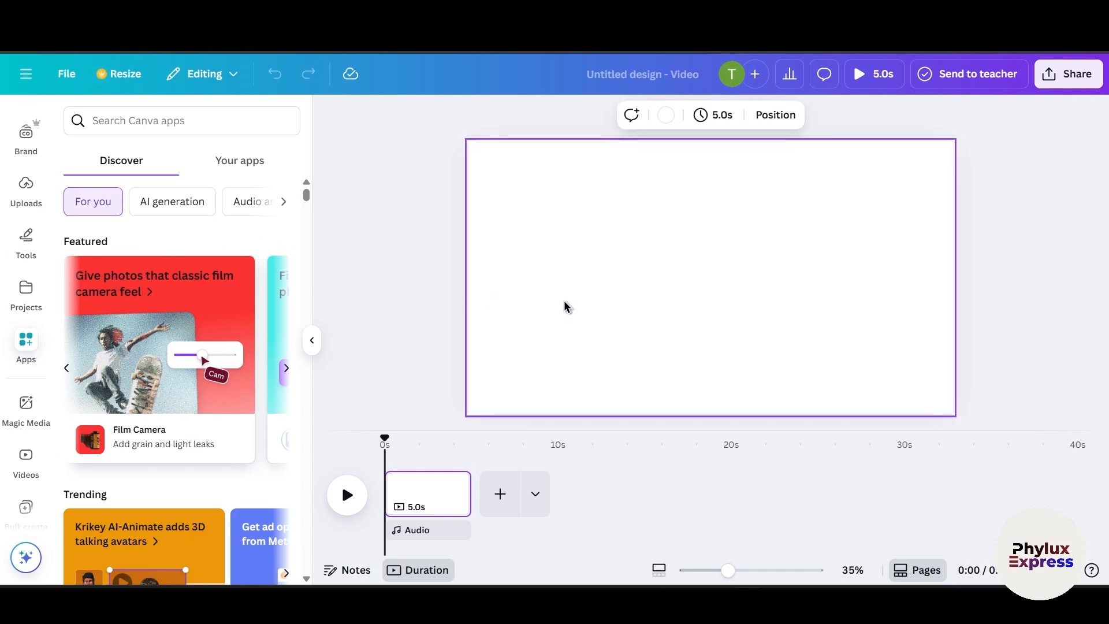
scroll(25, 291, up, 3)
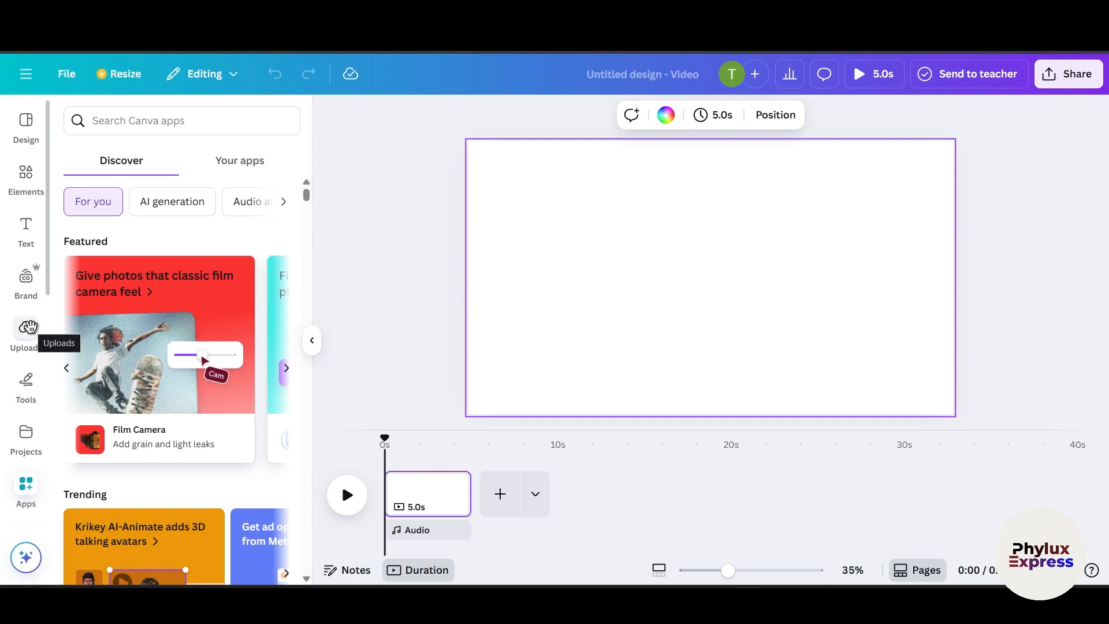
click(25, 196)
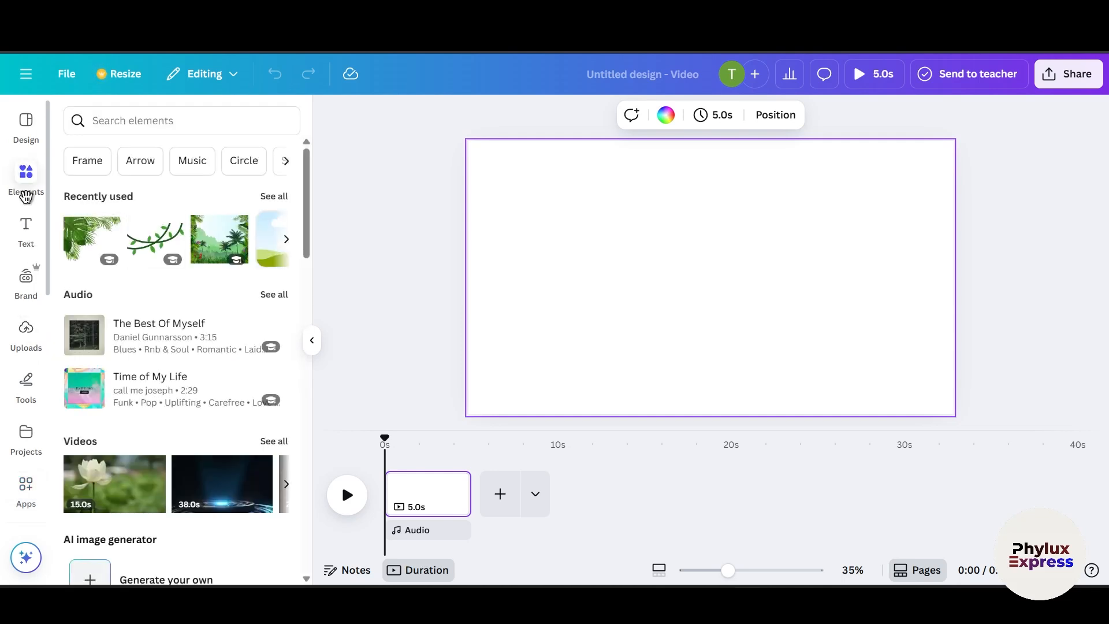
click(182, 129)
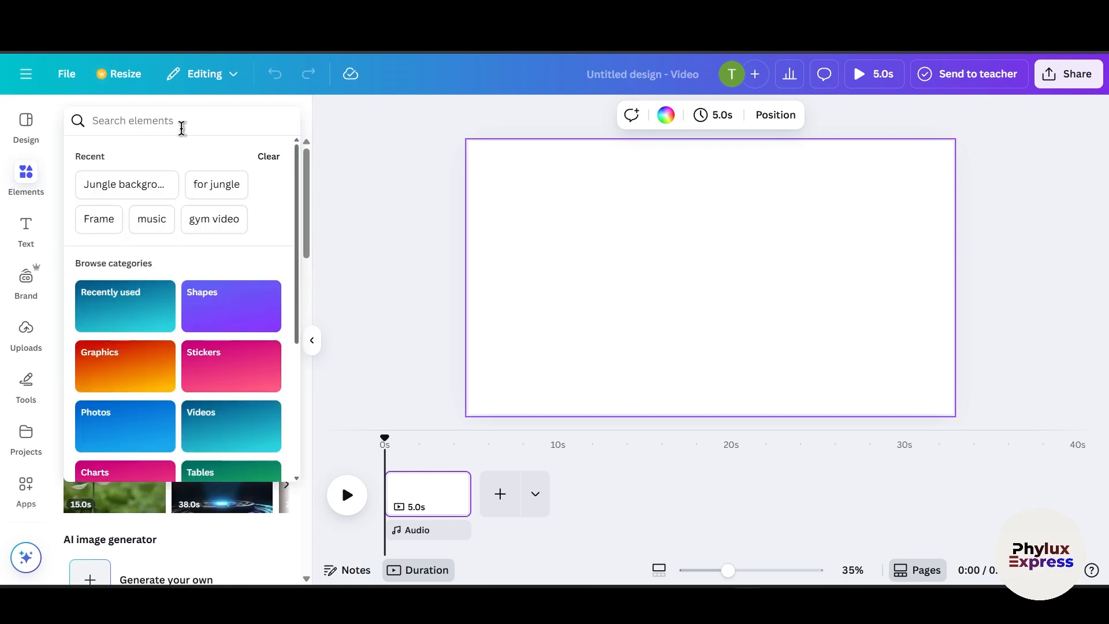
text(car)
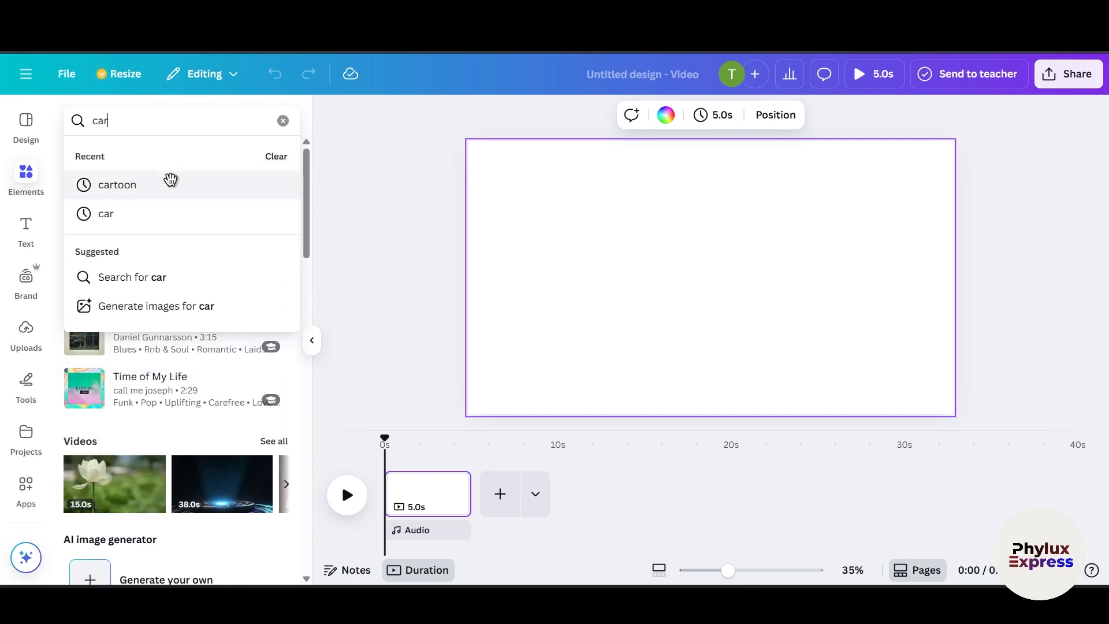
text(toon )
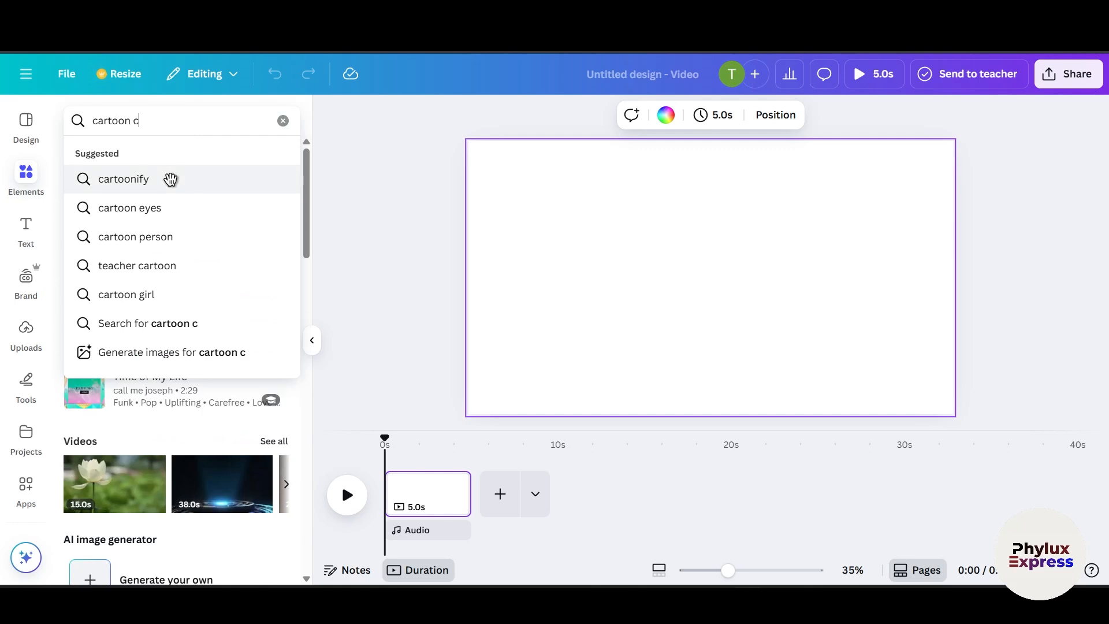
text(character)
key(Return)
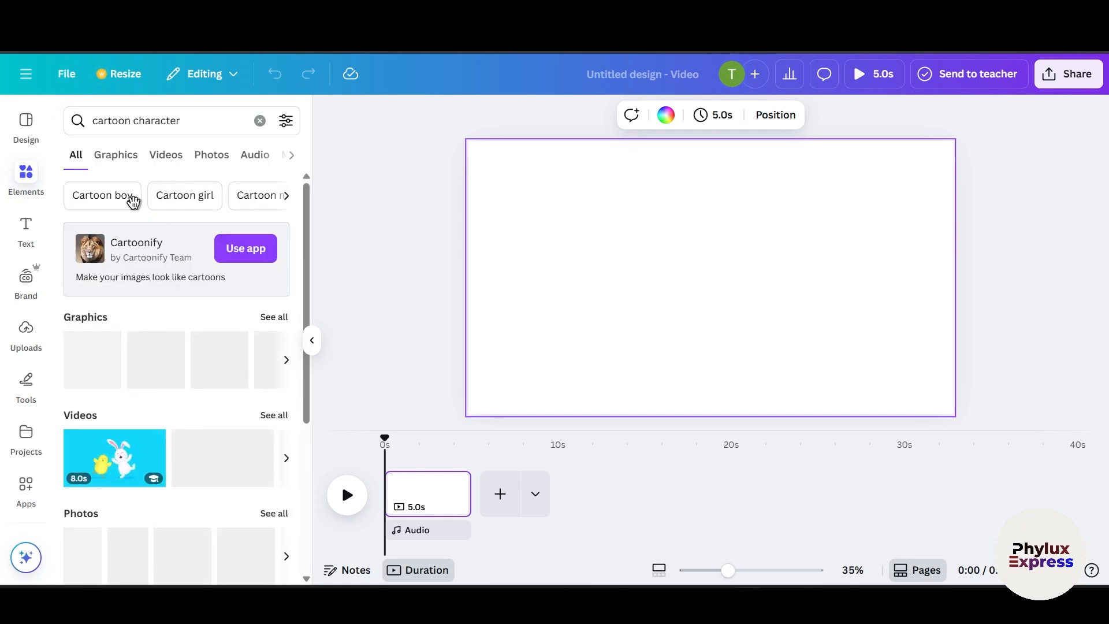
Step: Filter the cartoon character results to Graphics and scroll through them
click(118, 157)
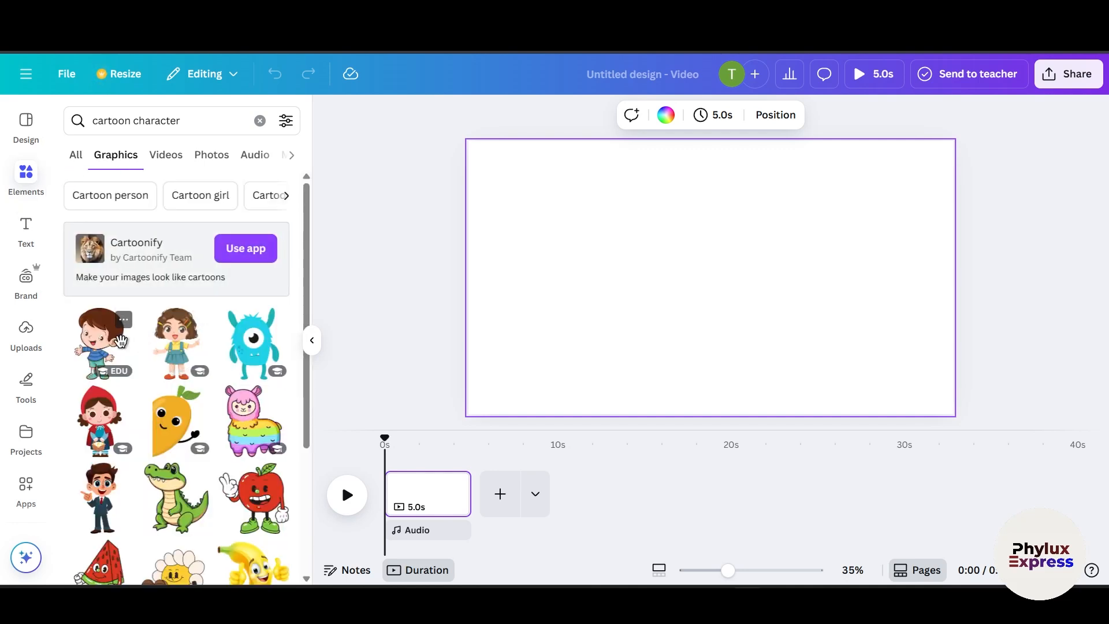
scroll(132, 339, down, 1)
scroll(158, 327, up, 1)
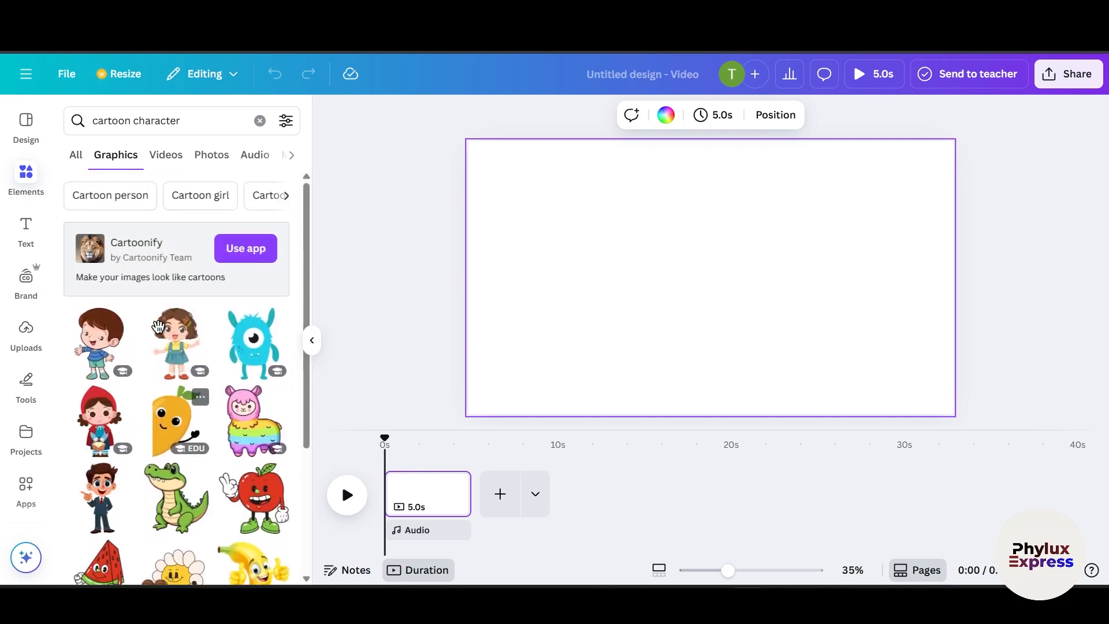
scroll(151, 364, down, 1)
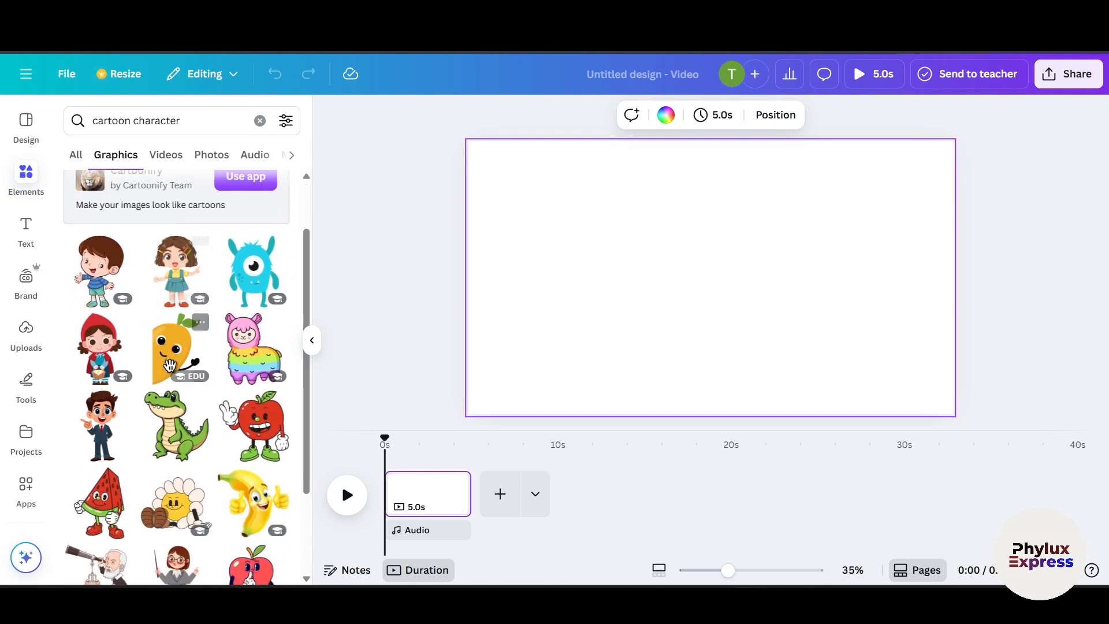
scroll(171, 363, up, 1)
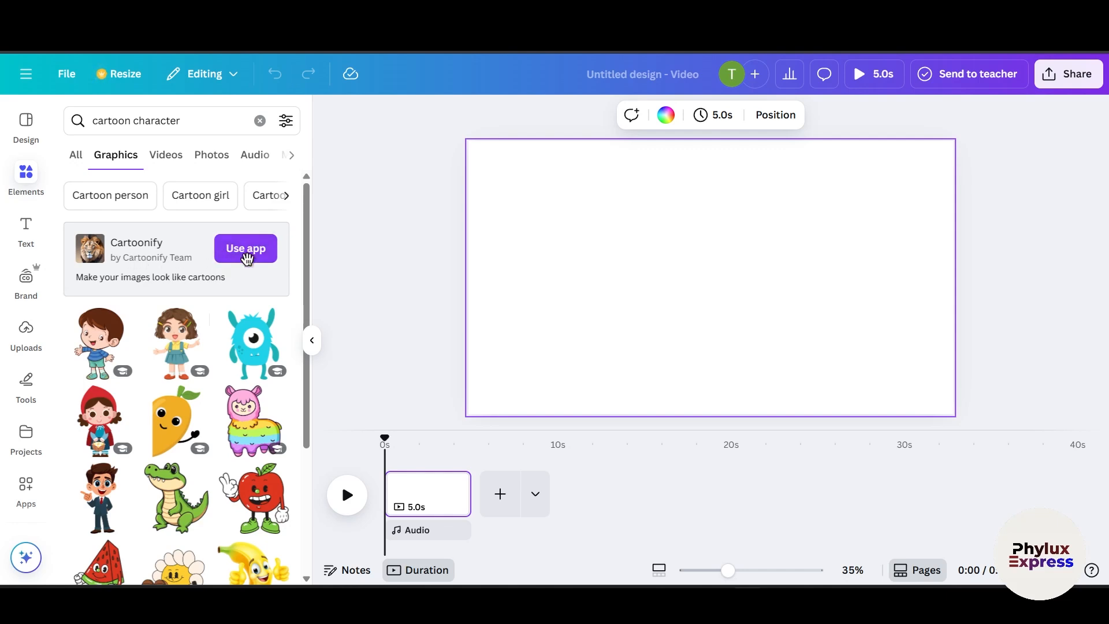
scroll(158, 257, down, 3)
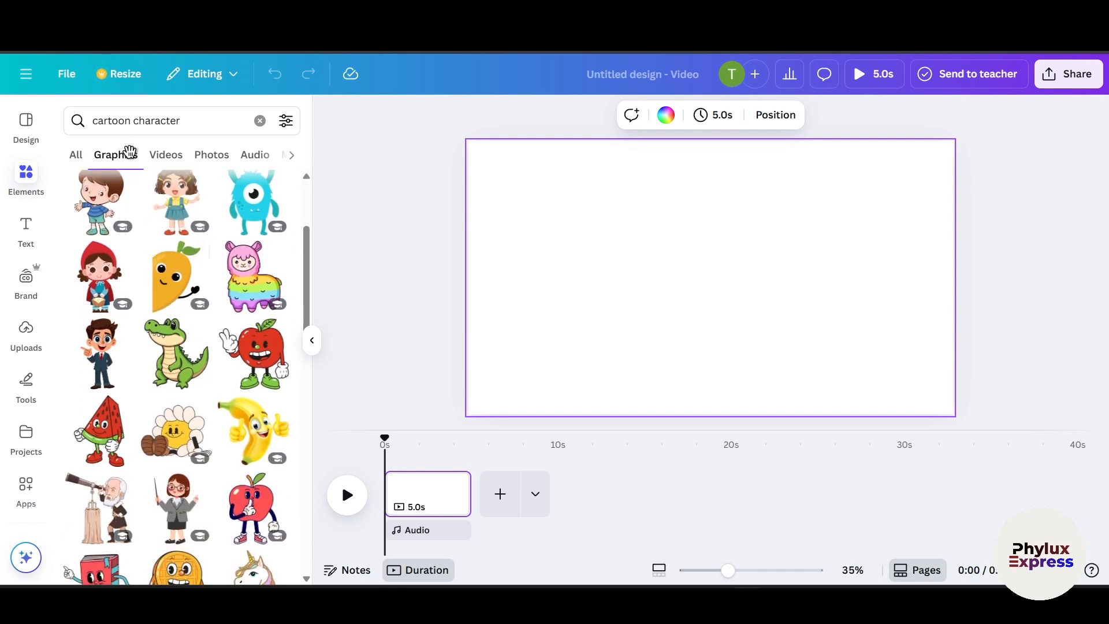
Step: Search the graphics for cartoon person animated
click(185, 122)
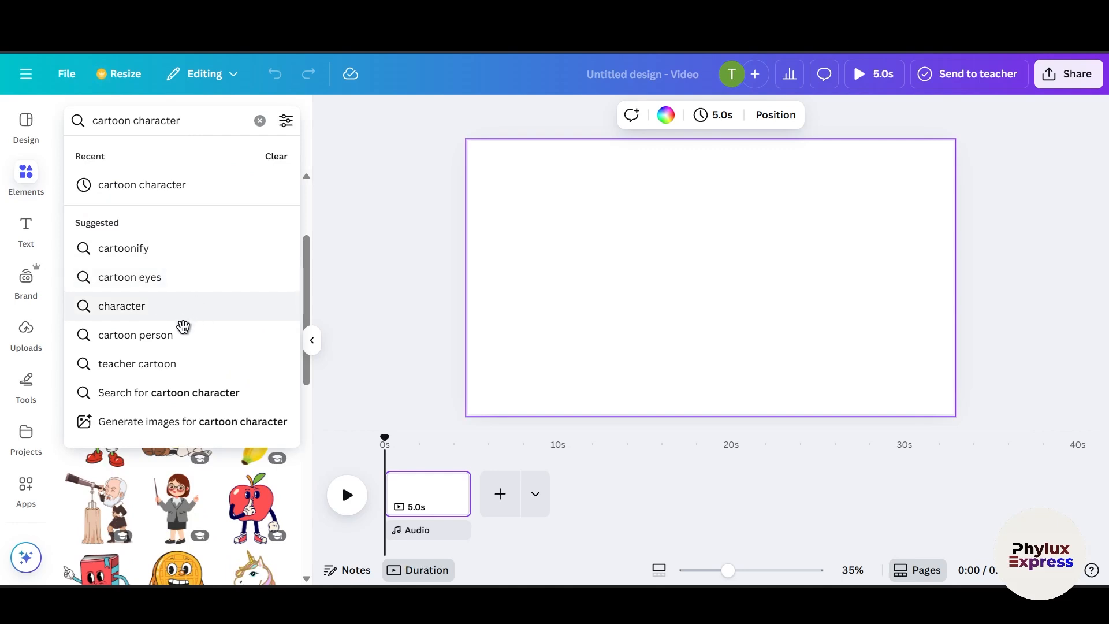
click(157, 334)
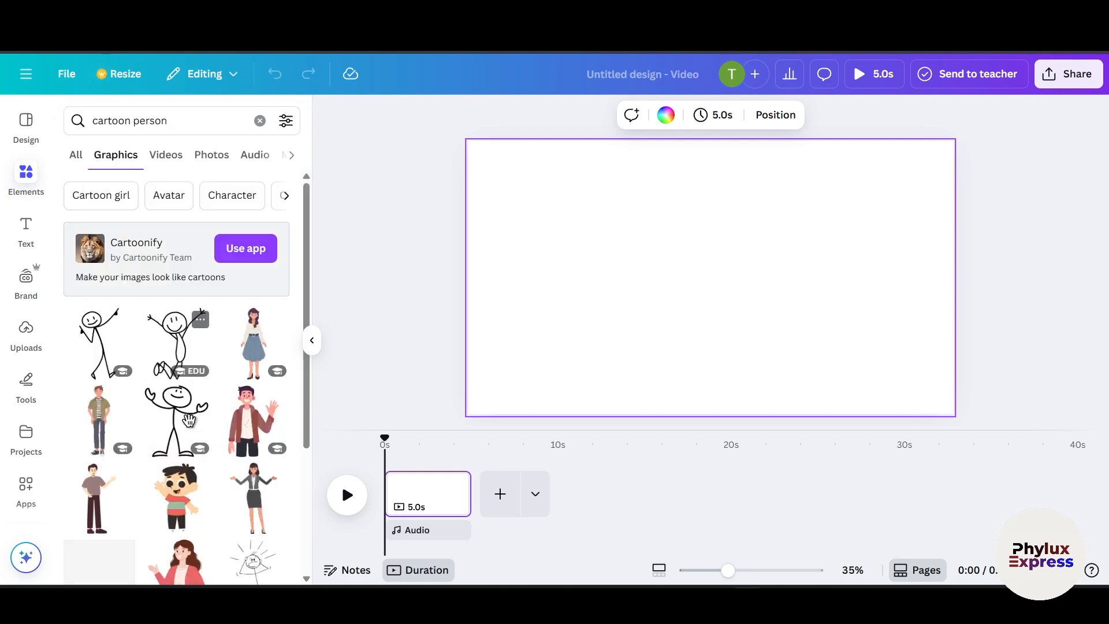
click(208, 128)
text(animat)
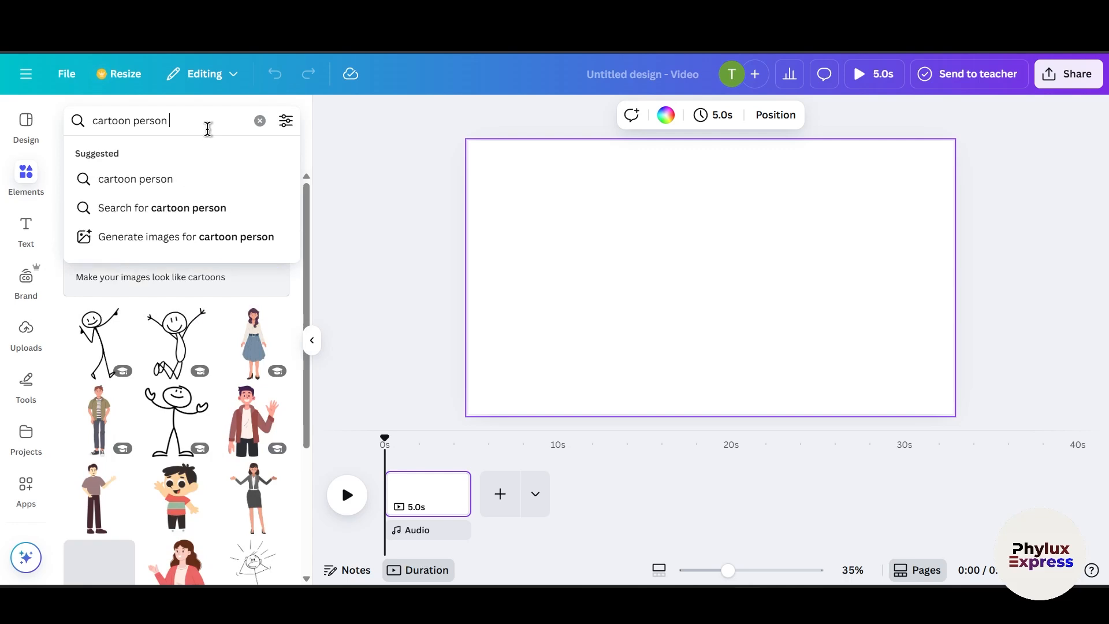
text(ed)
key(Return)
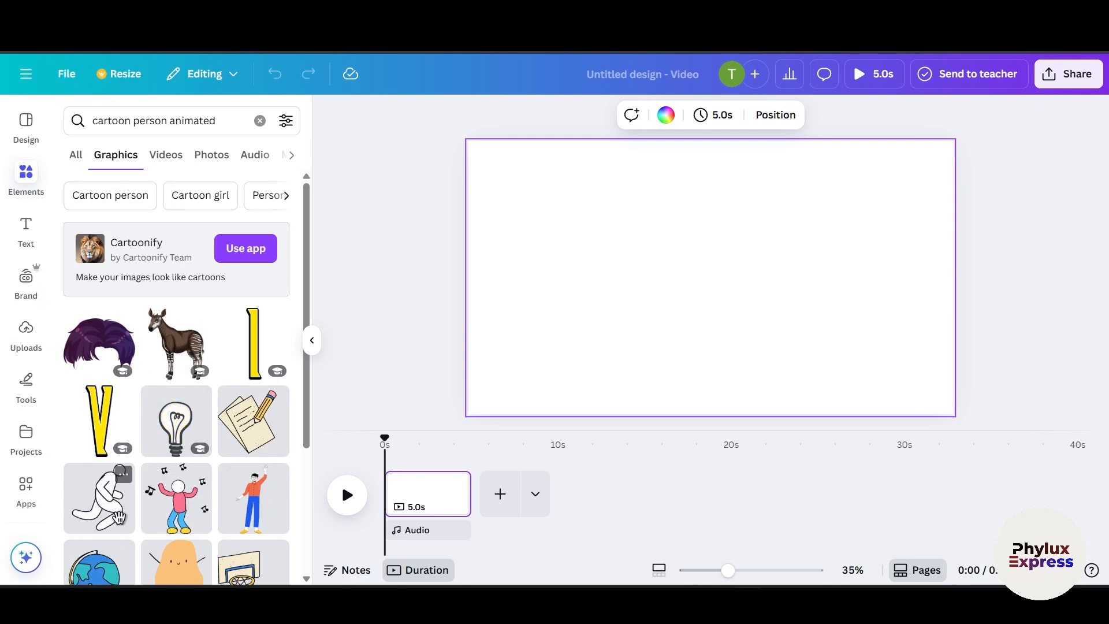
Step: Scroll through the animated cartoon person graphics
scroll(259, 412, down, 2)
scroll(265, 421, down, 2)
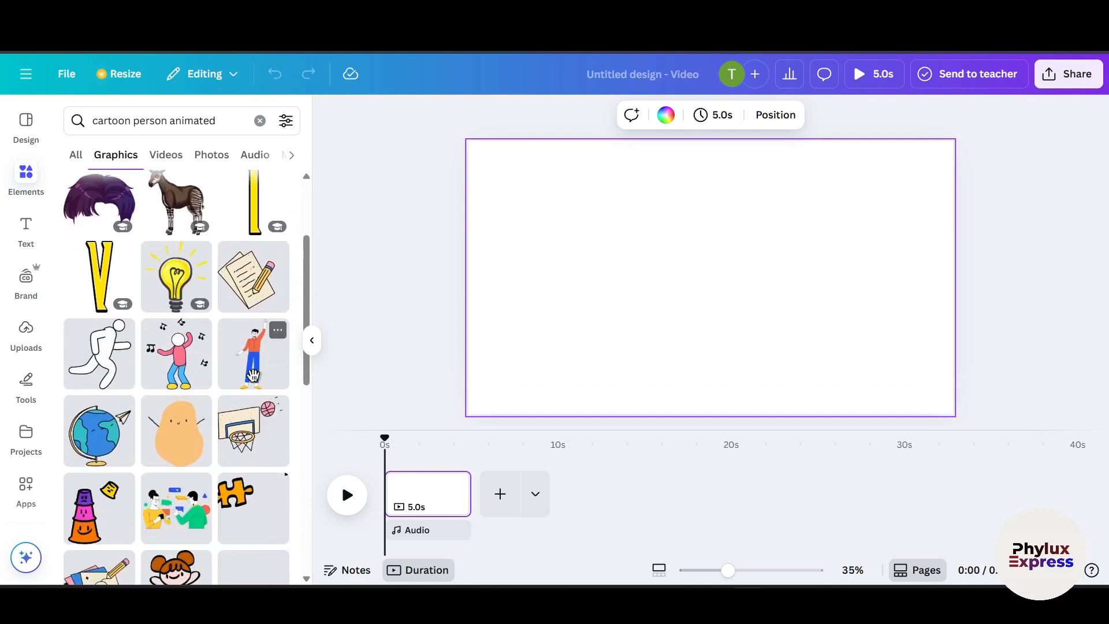
scroll(250, 372, down, 4)
scroll(249, 372, down, 2)
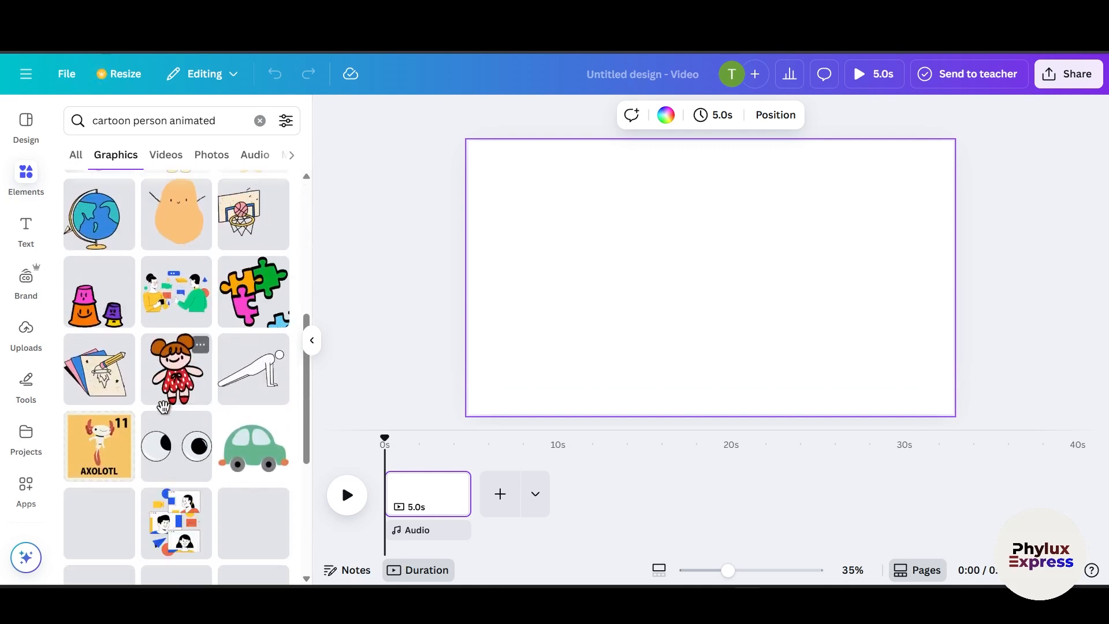
scroll(173, 414, down, 4)
scroll(172, 410, down, 6)
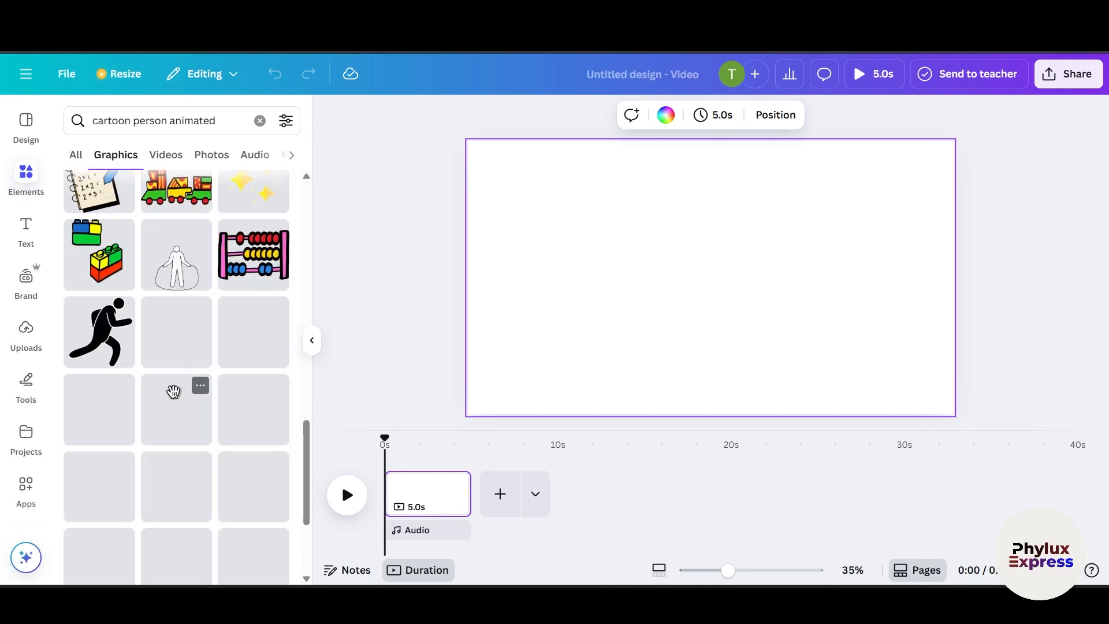
scroll(172, 390, up, 3)
scroll(172, 410, down, 2)
scroll(172, 412, down, 3)
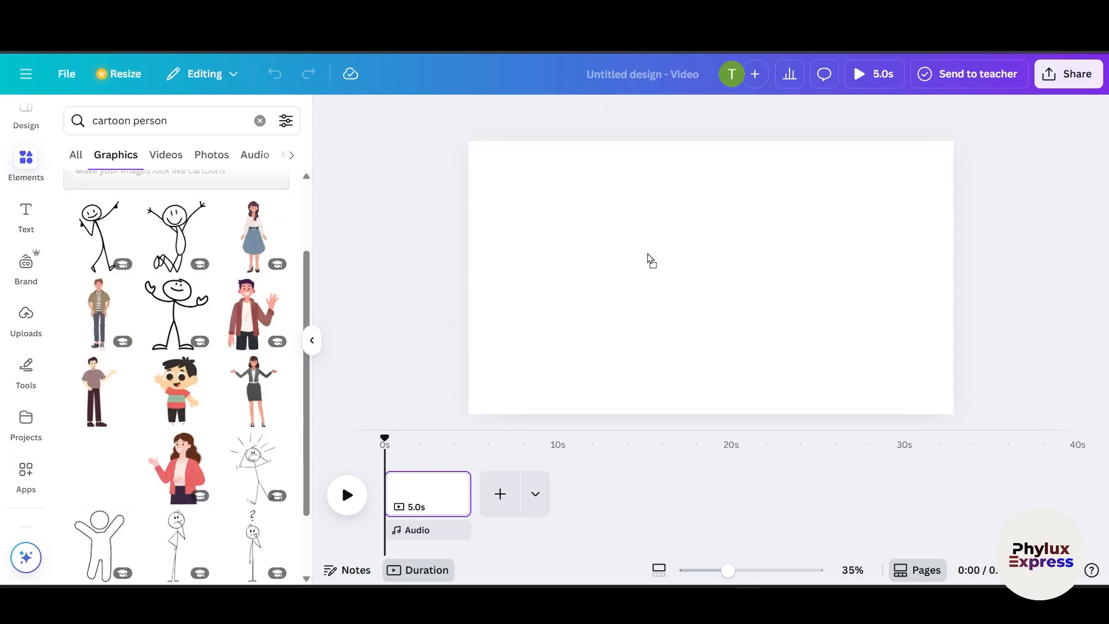
Step: Add the walking student with a backpack graphic to the canvas, then move and shrink it toward the lower centre
drag(504, 257, 657, 240)
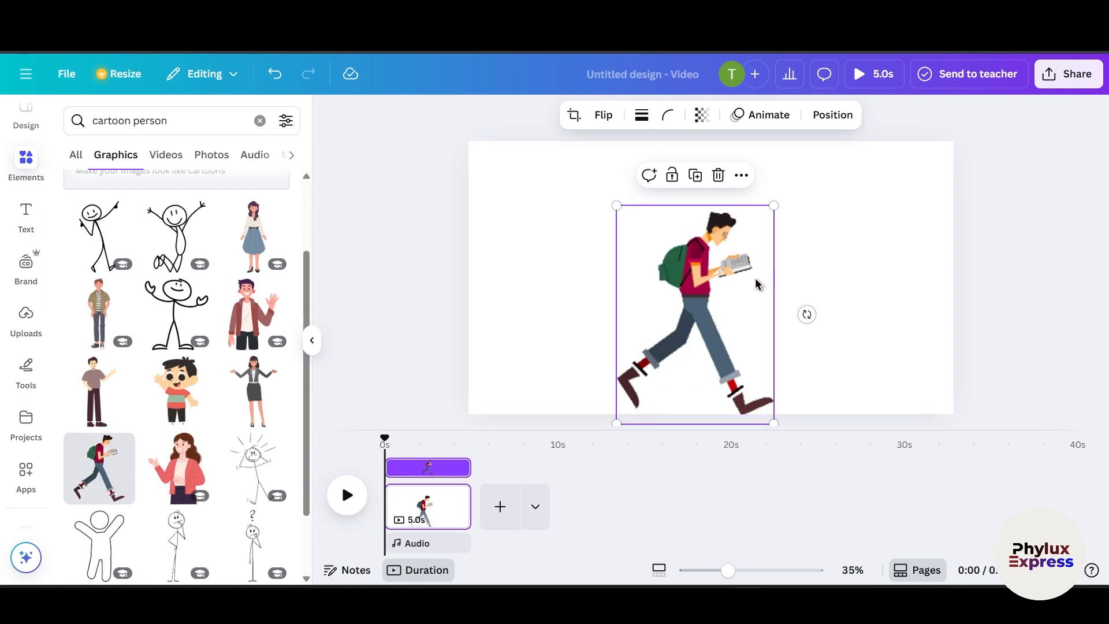
drag(755, 278, 757, 240)
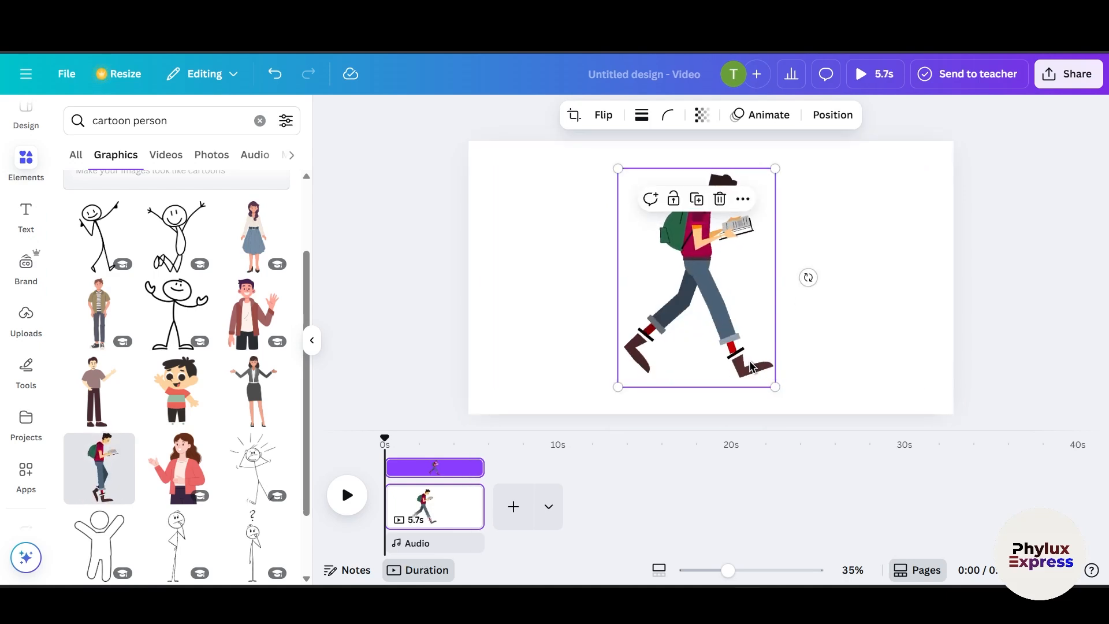
drag(775, 387, 700, 309)
drag(665, 267, 787, 361)
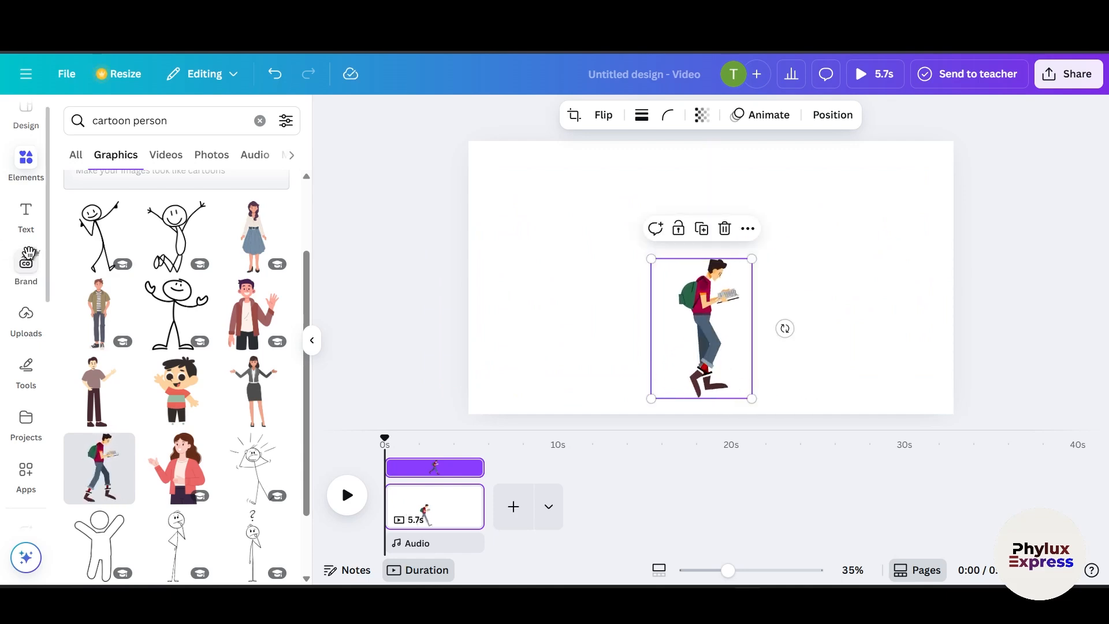
Step: Reopen the elements search and search the graphics for cartoon road
click(29, 148)
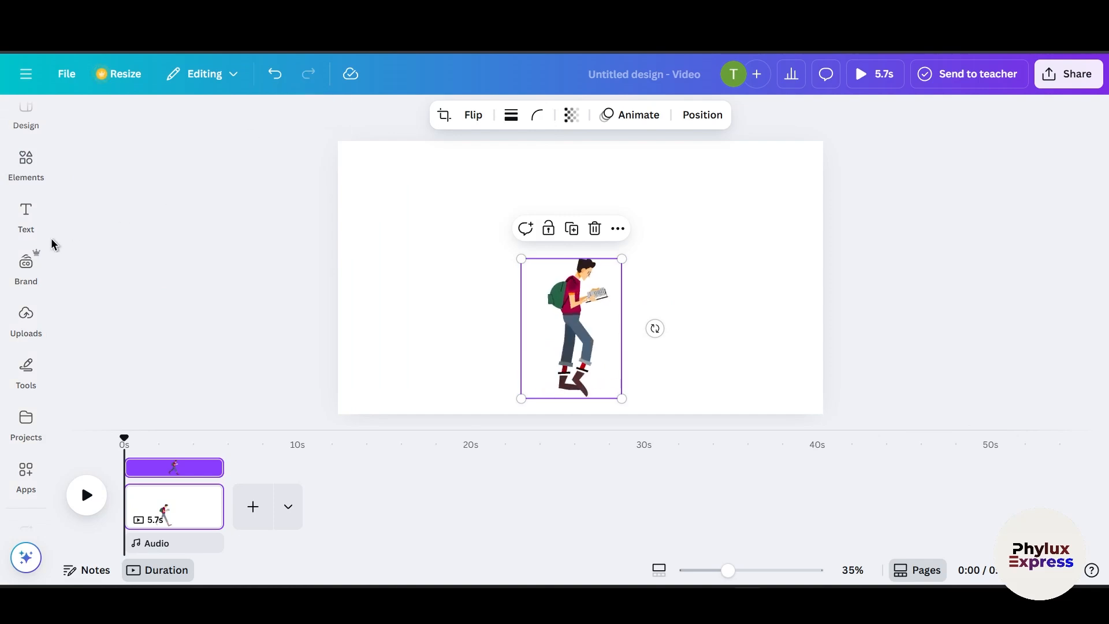
click(26, 214)
click(15, 184)
click(174, 116)
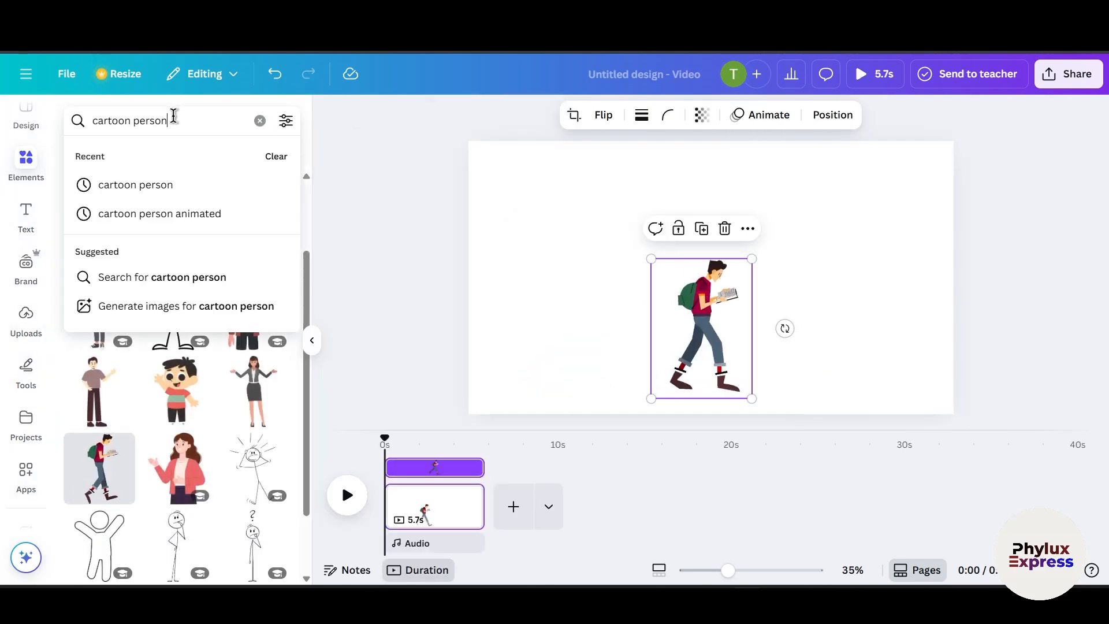
double_click(173, 116)
text(raod)
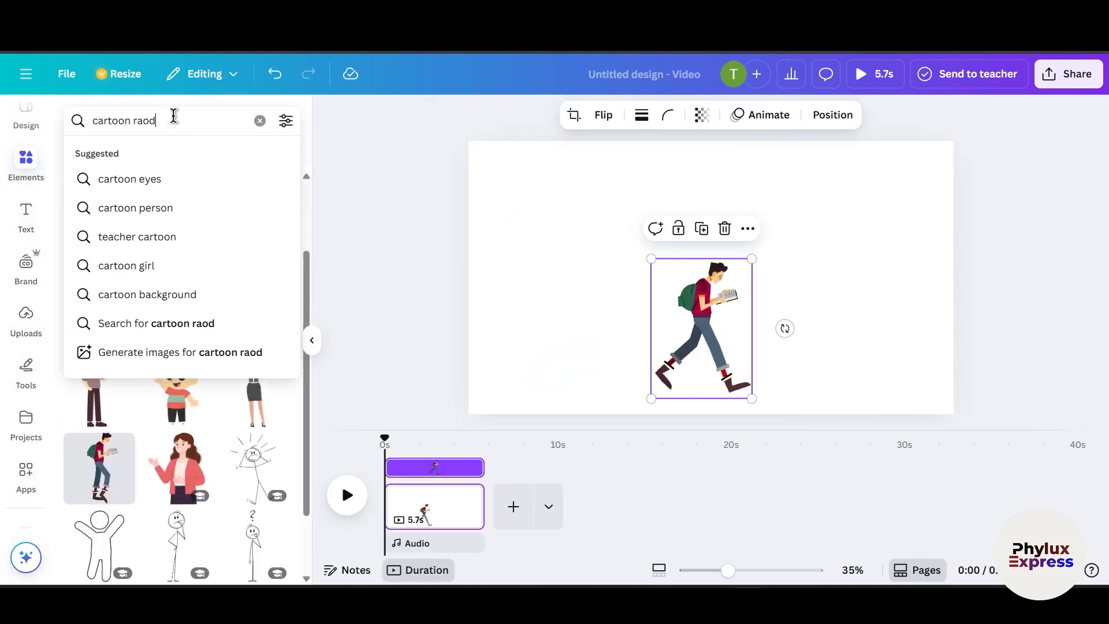
key(Return)
click(174, 115)
double_click(174, 116)
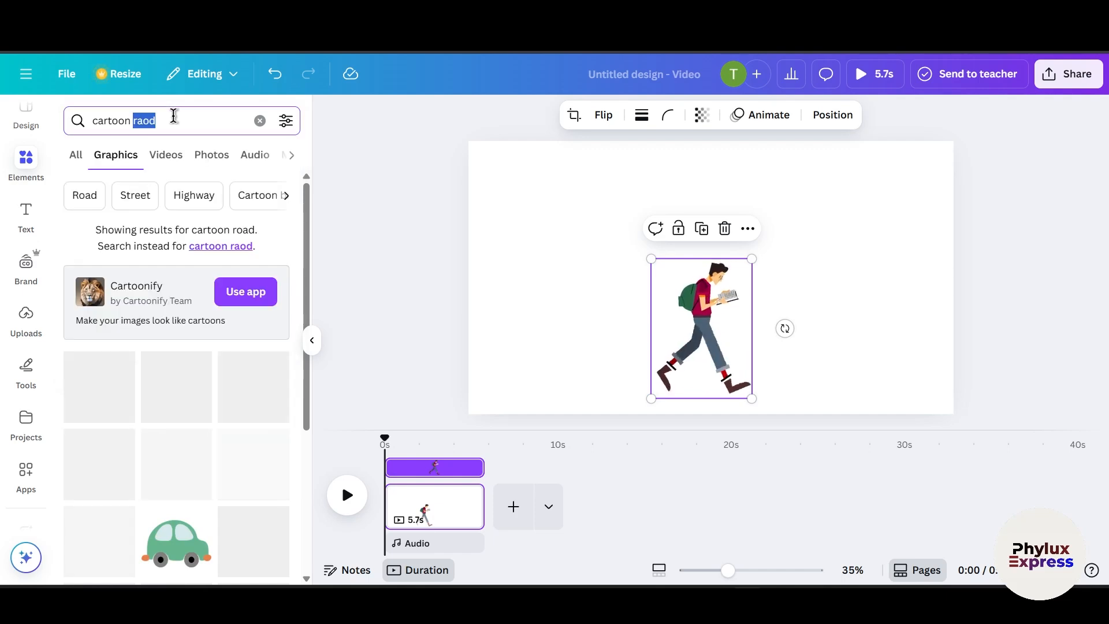
text(road)
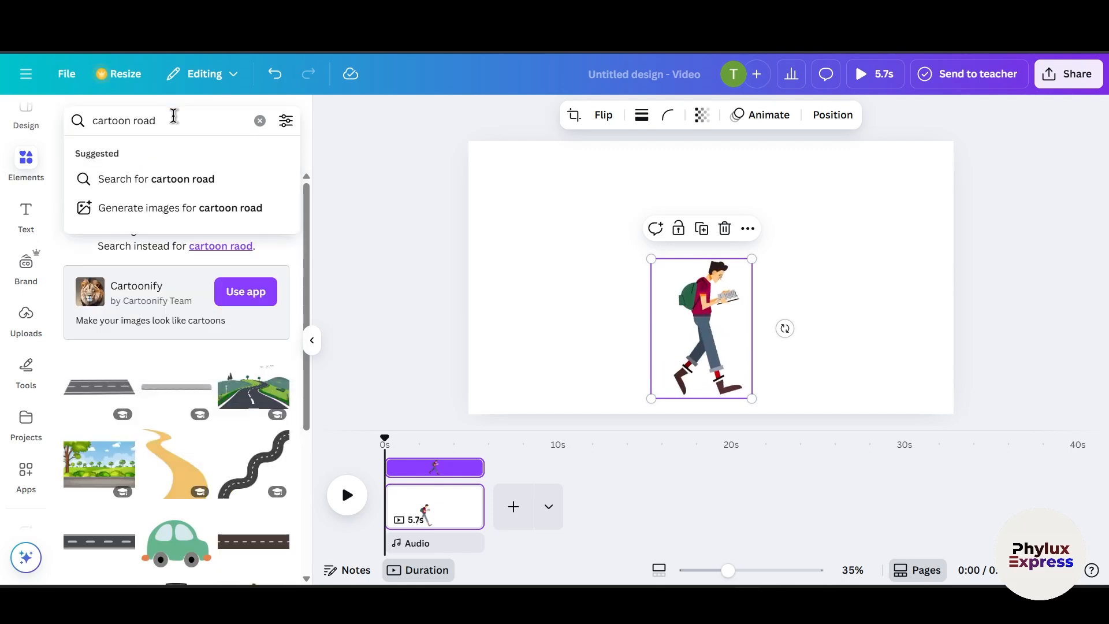
key(Return)
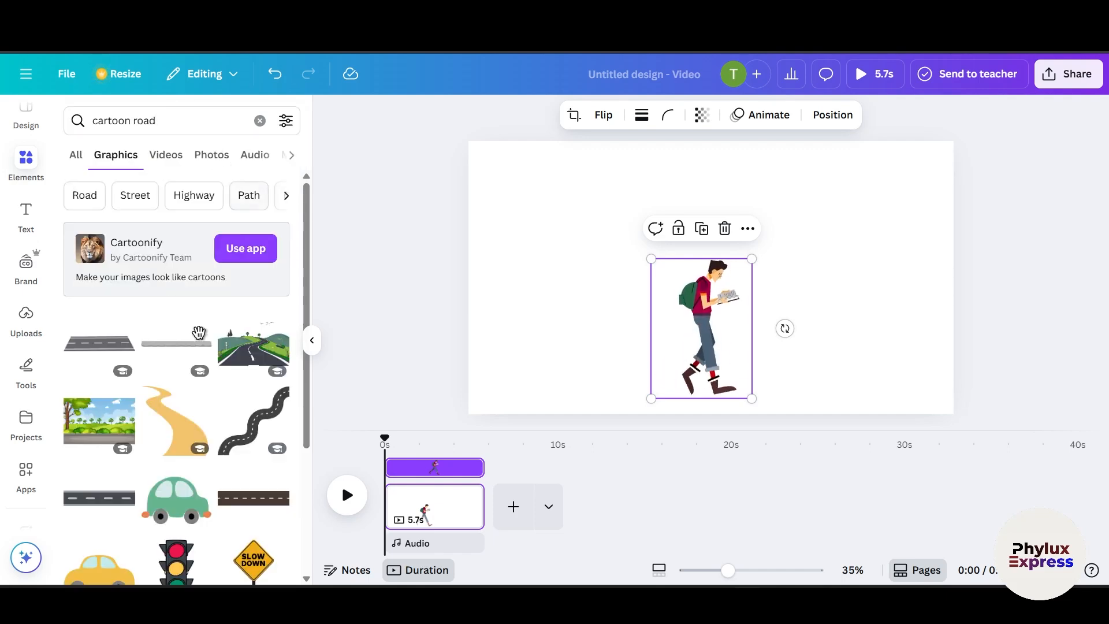
Step: Refine the search to cartoon road background and scroll through the results
click(199, 119)
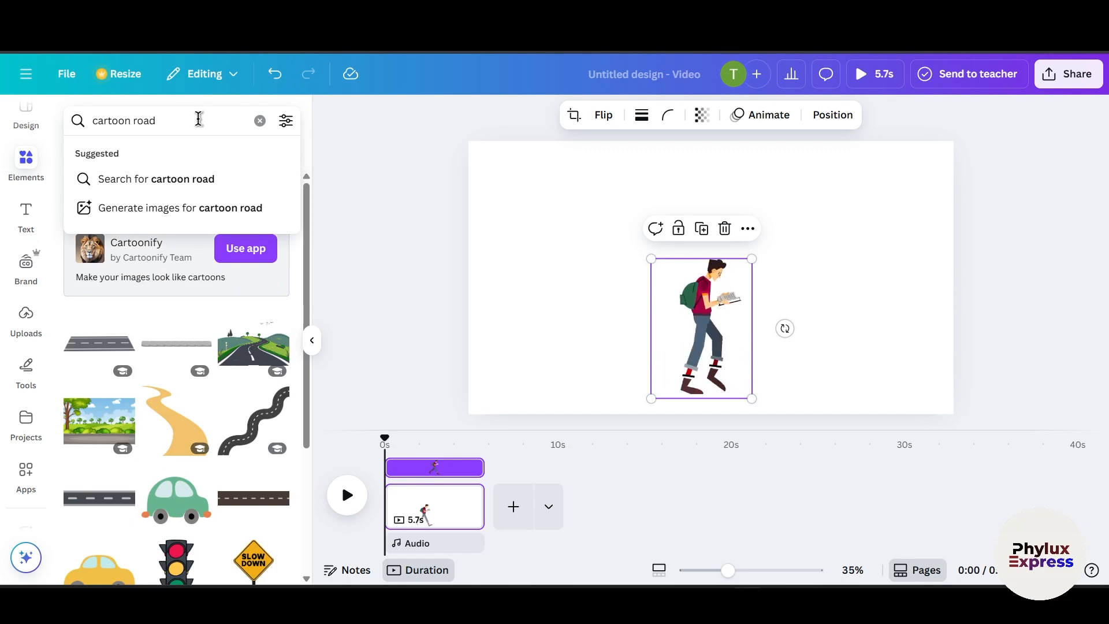
text(background)
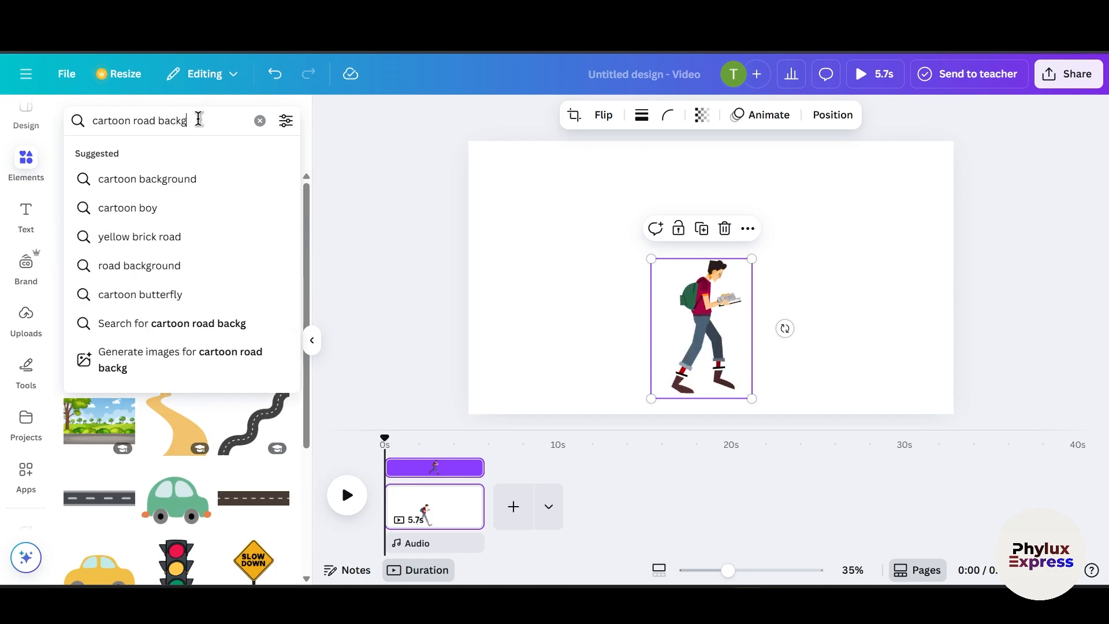
key(Return)
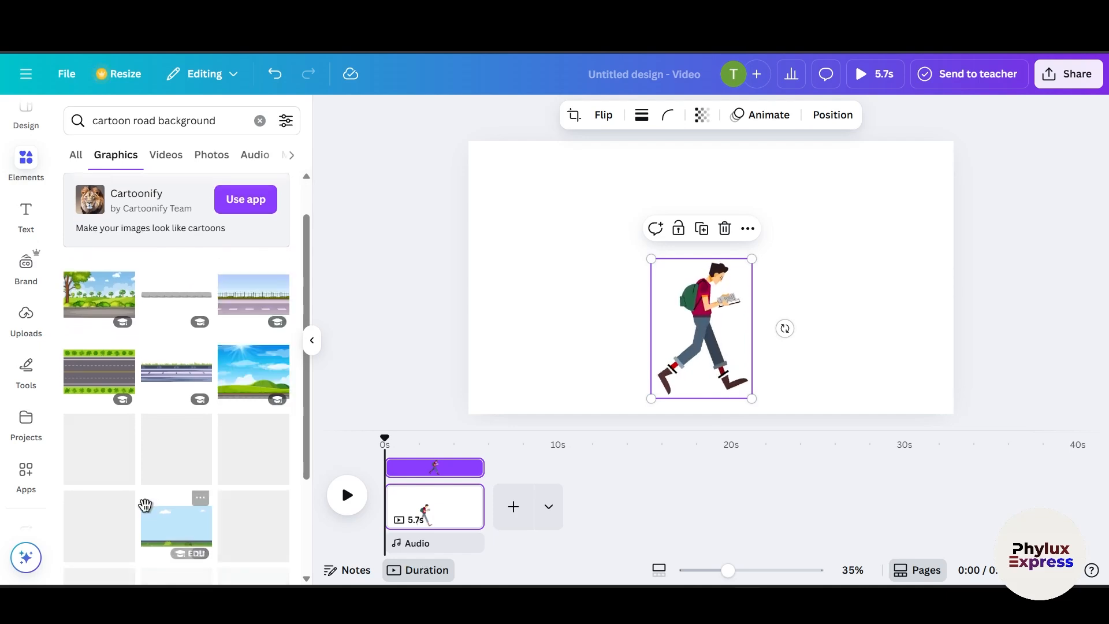
scroll(173, 479, down, 2)
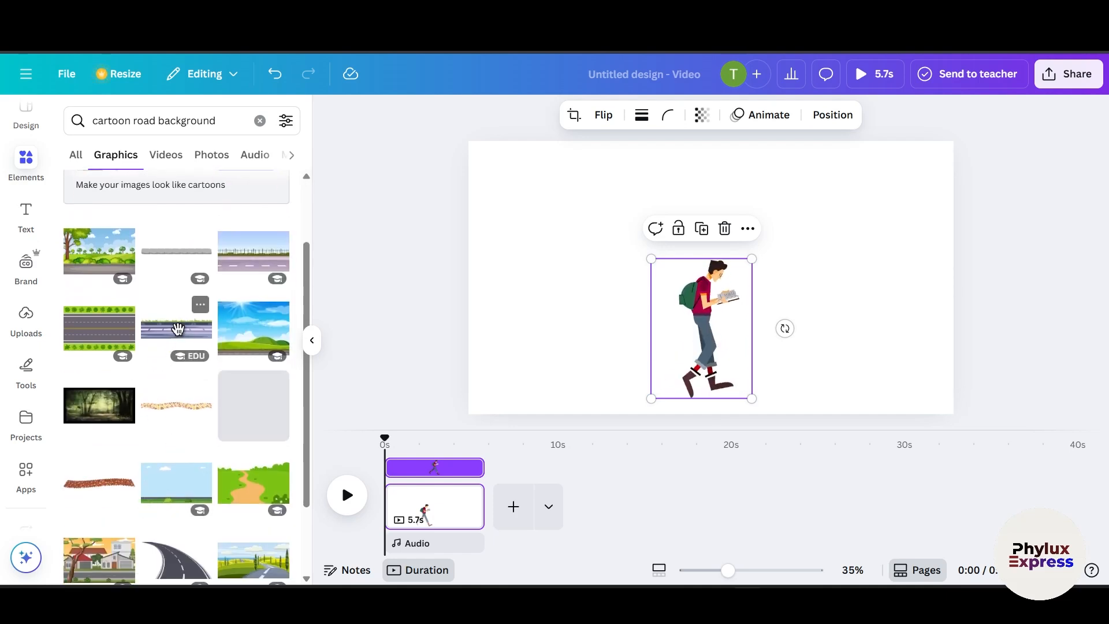
Step: Add a grassy road strip graphic to the canvas bottom and stretch it across the full width
drag(177, 324, 504, 393)
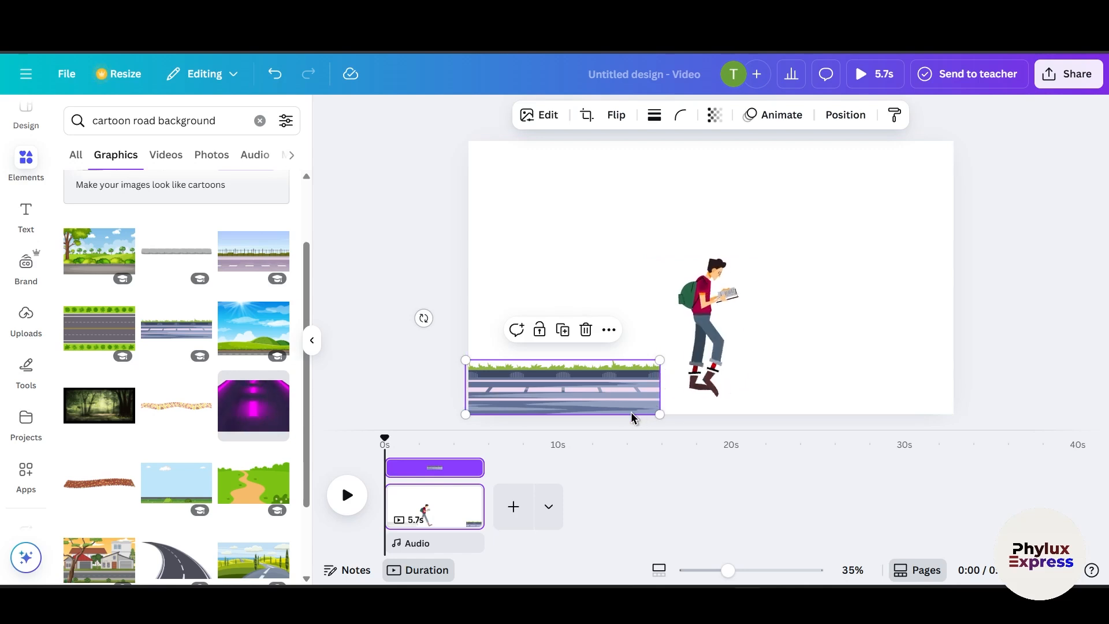
drag(631, 411, 903, 426)
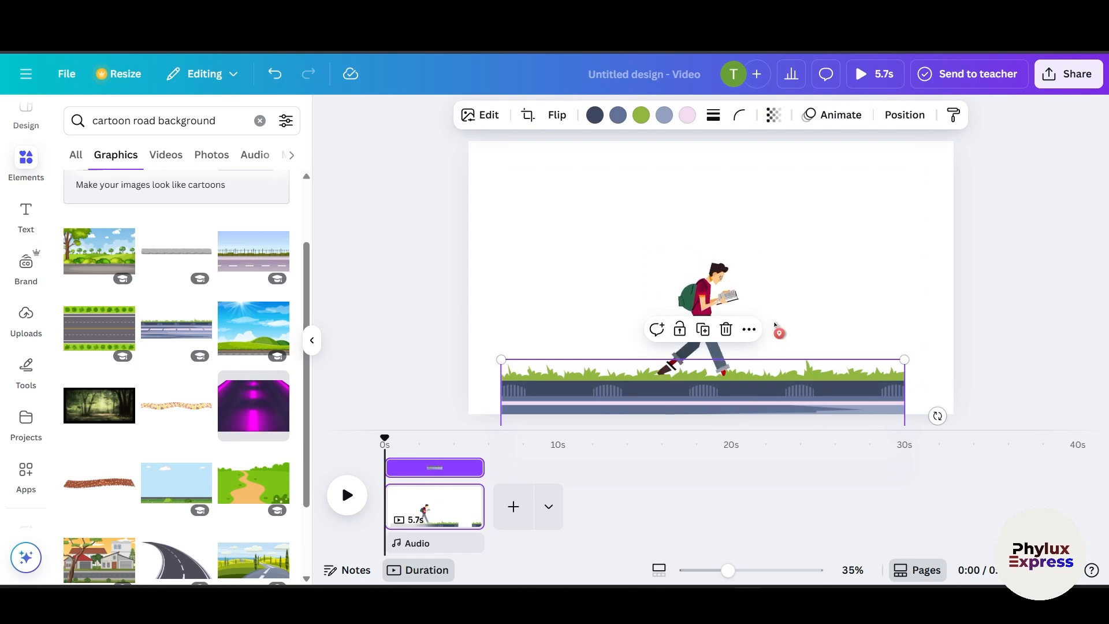
Step: Move the road strip up and enlarge it so it spans the full width along the canvas bottom
drag(750, 393, 738, 334)
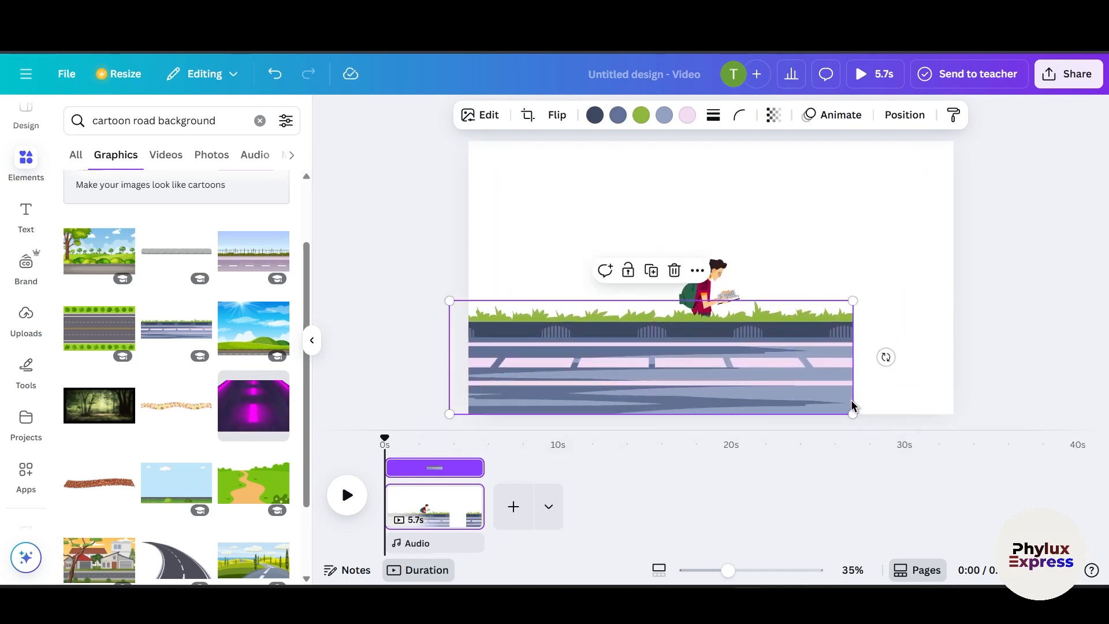
drag(851, 414, 956, 423)
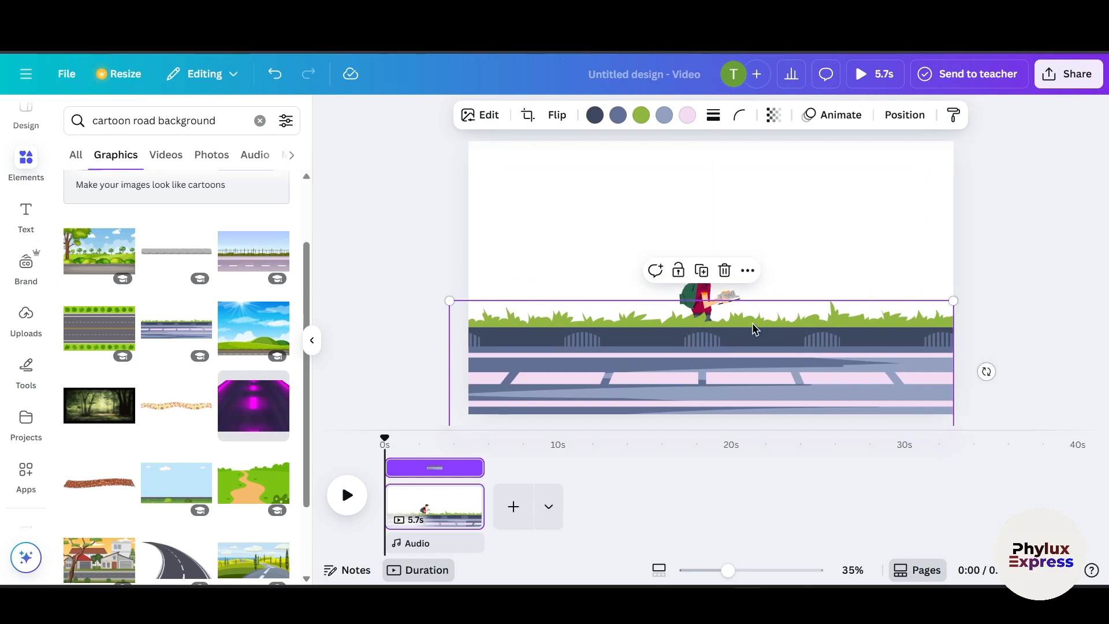
Step: Bring the walking student in front of the road and move him toward the left side
click(711, 298)
right_click(709, 295)
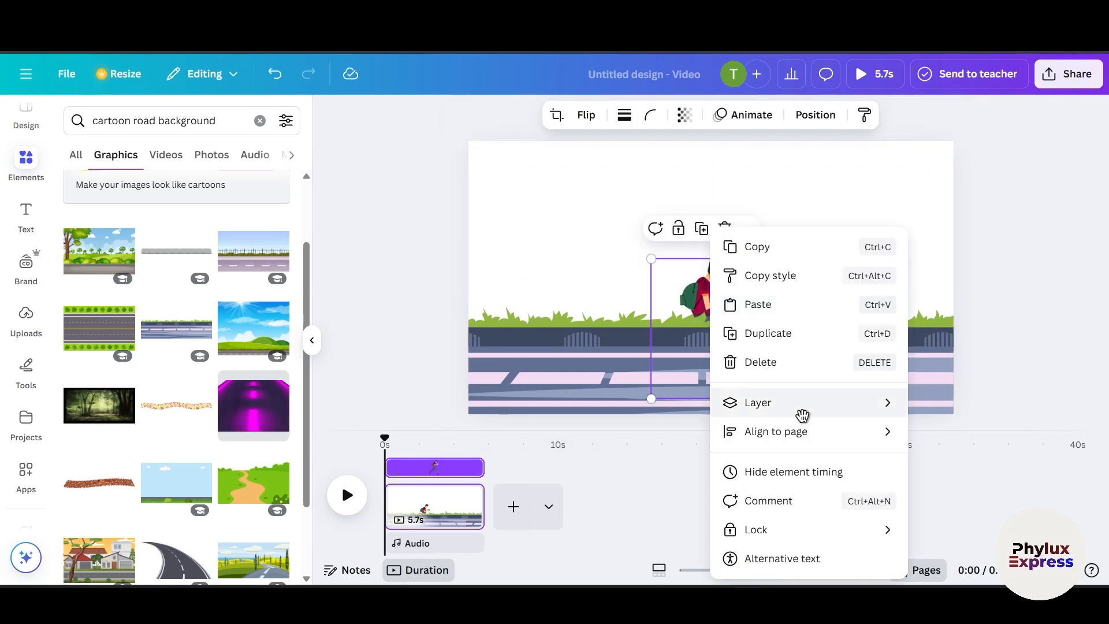
mouse_move(802, 415)
click(641, 403)
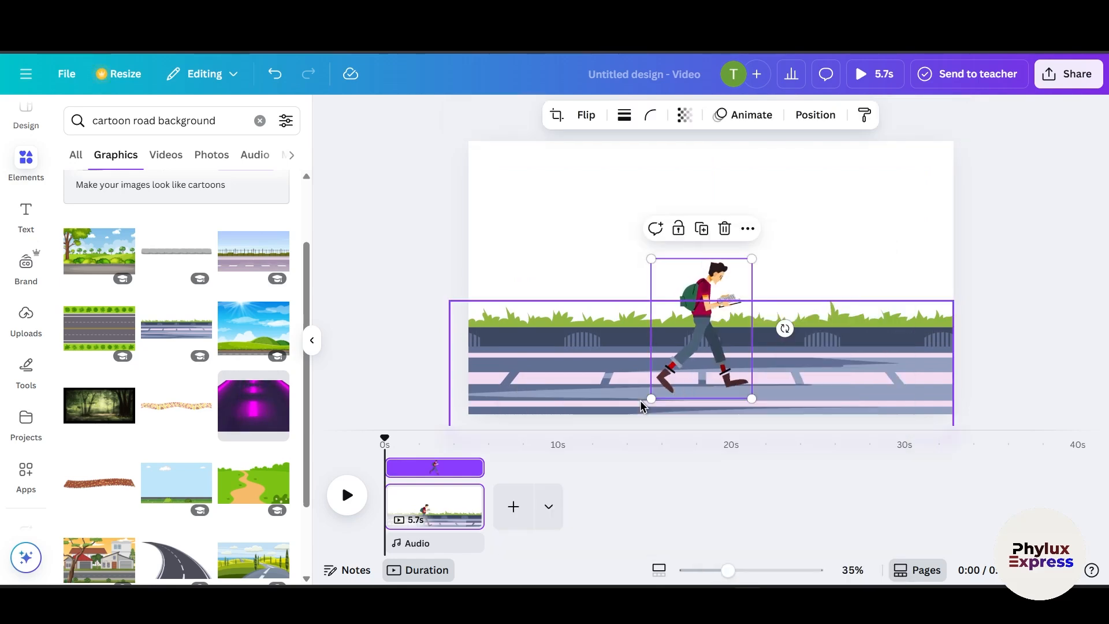
drag(612, 306, 569, 308)
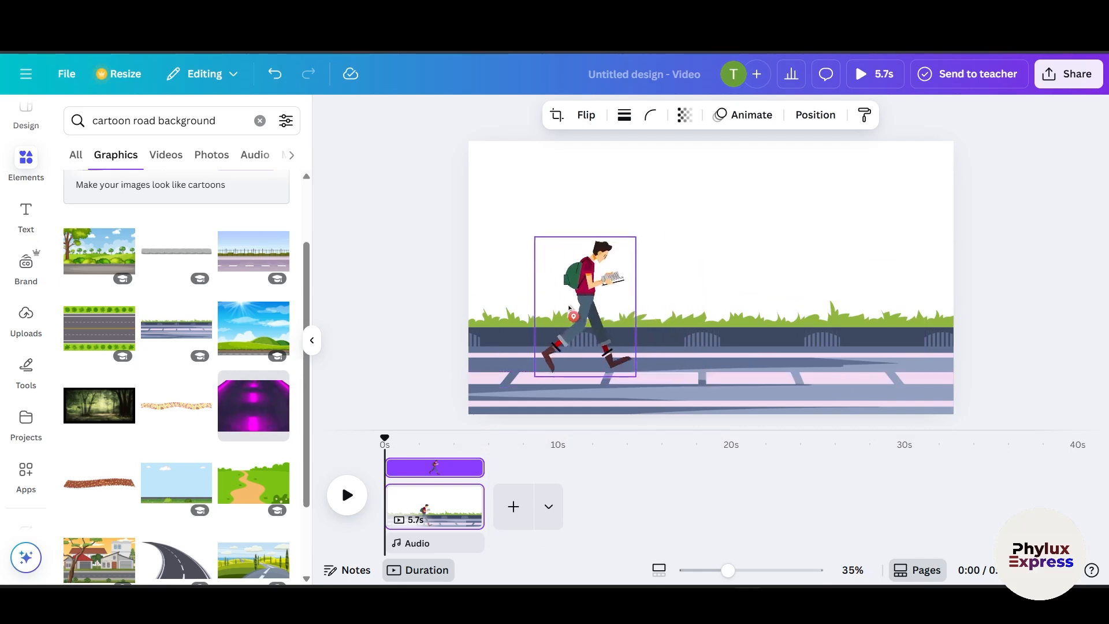
click(395, 331)
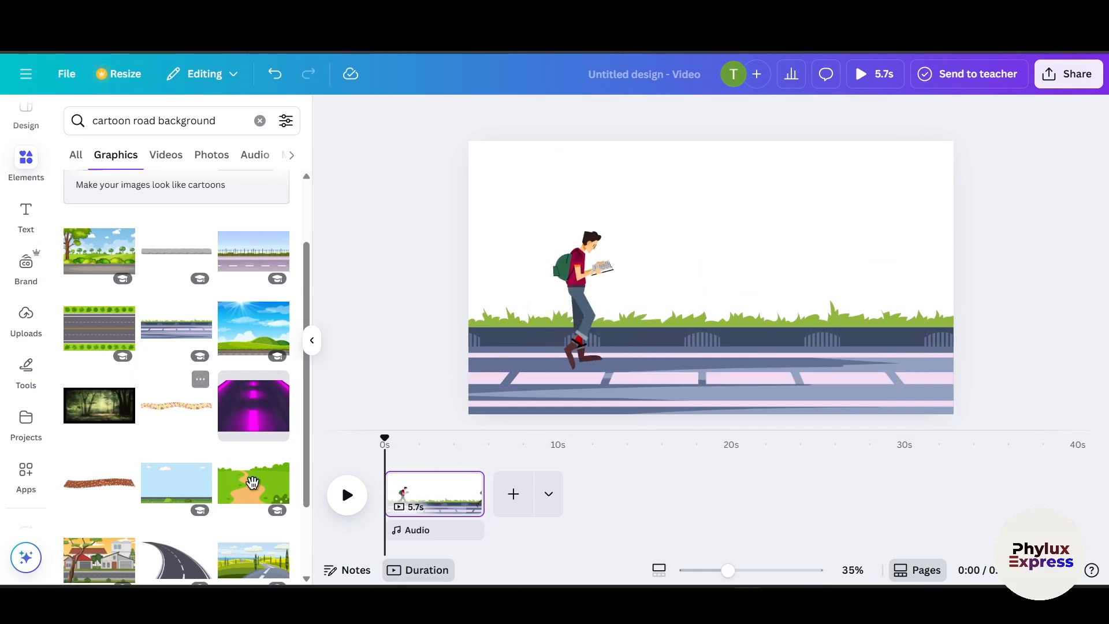
Step: Search the graphics for cartoon building, correcting the spelling, and scroll through the results
scroll(252, 483, down, 2)
scroll(164, 549, down, 4)
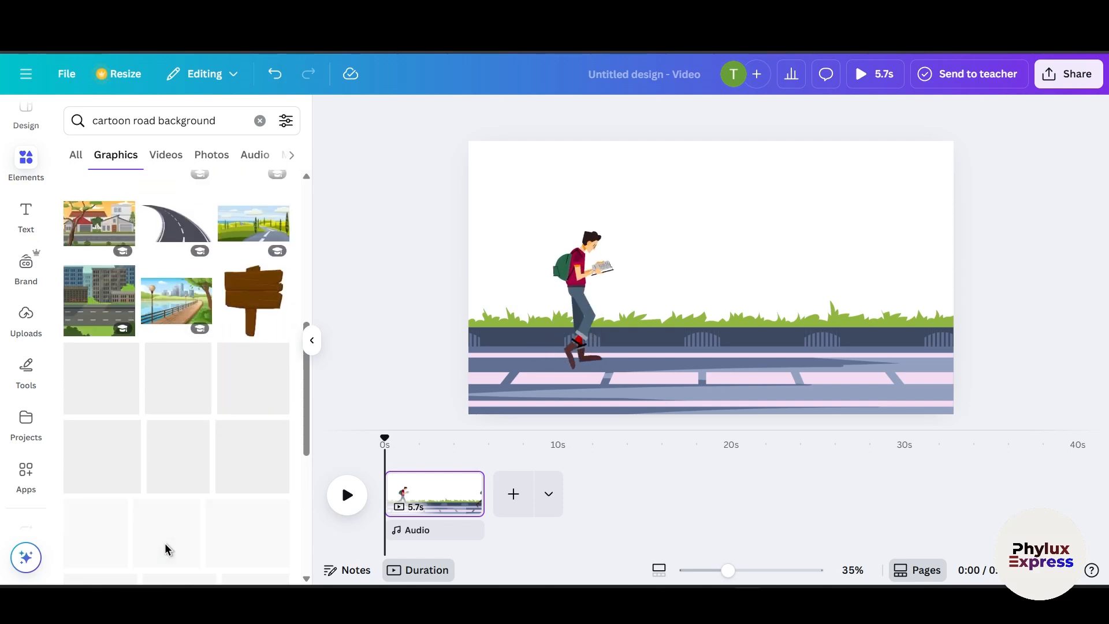
click(217, 115)
text(ca)
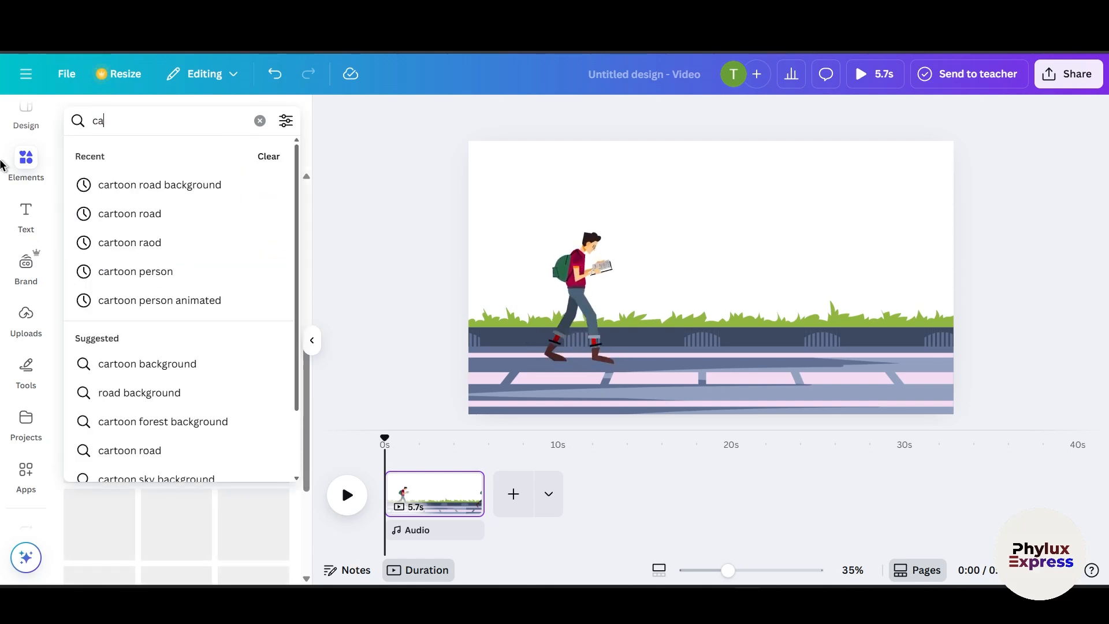
text(rtoon)
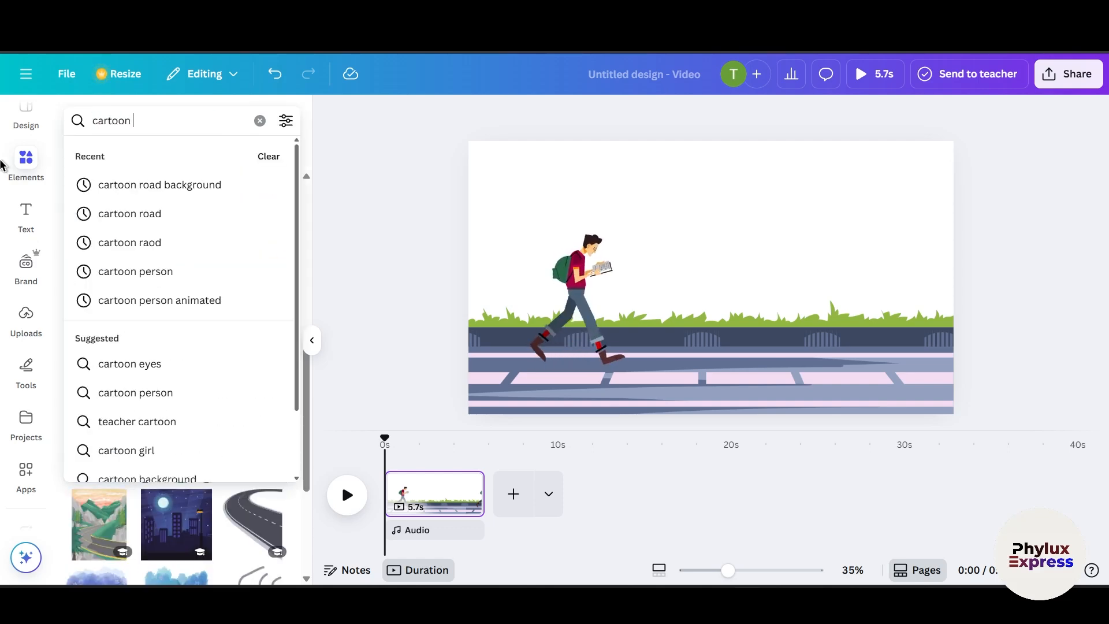
text( bui)
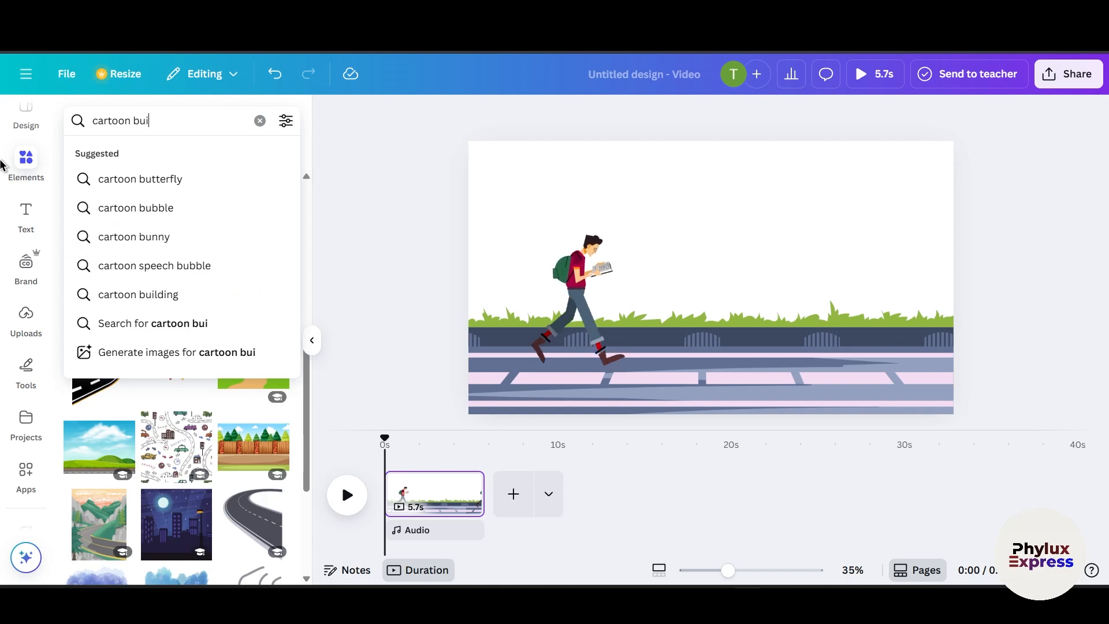
text(ldng)
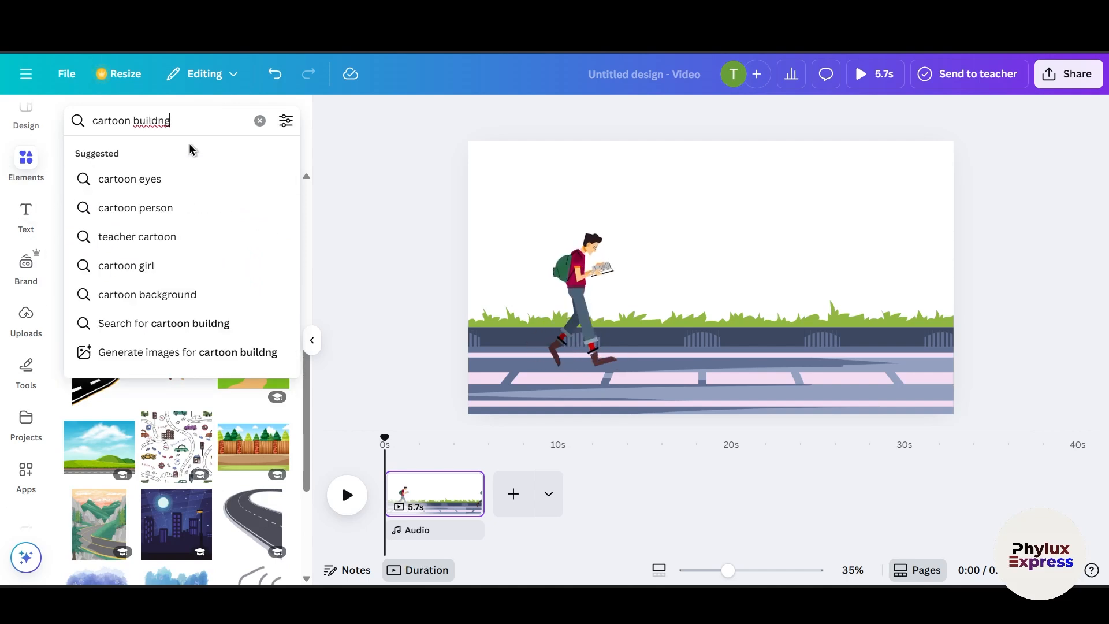
key(Return)
right_click(155, 122)
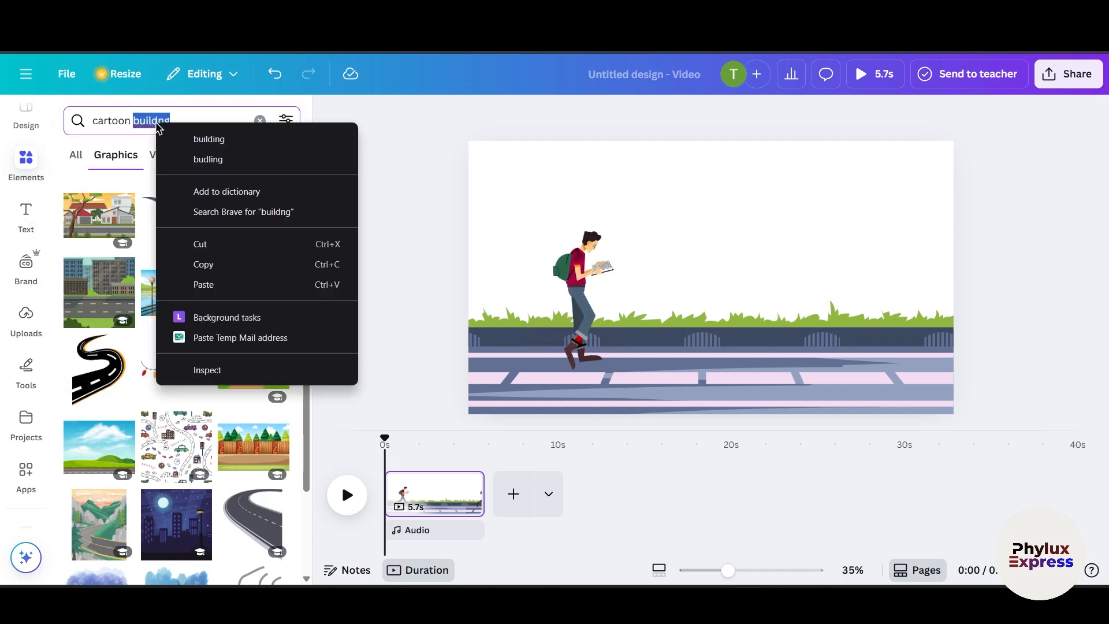
click(263, 140)
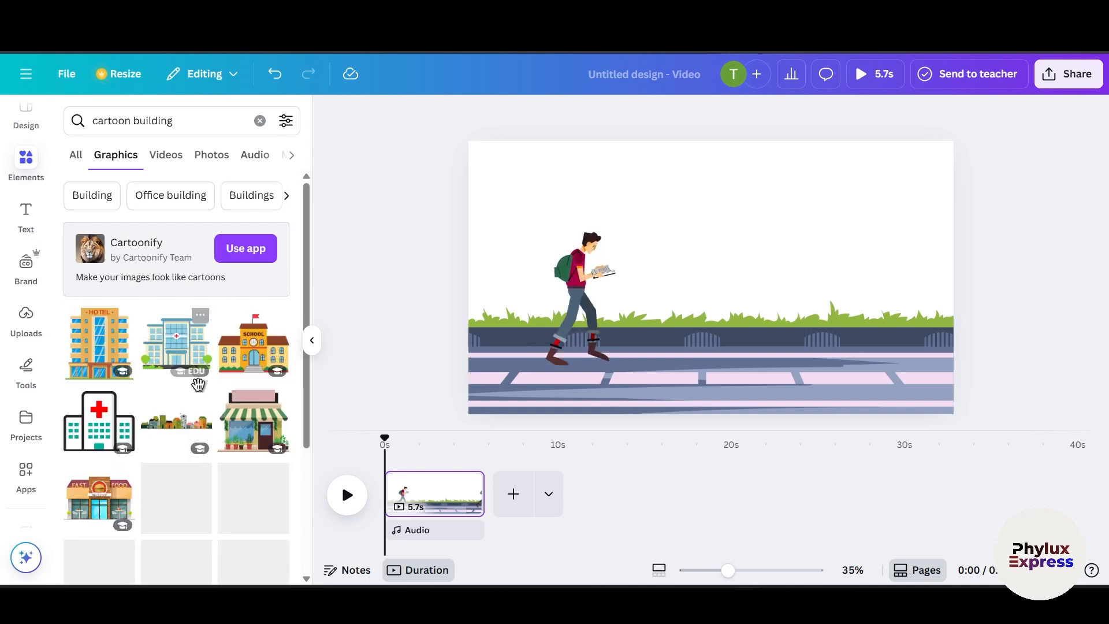
scroll(199, 387, down, 1)
scroll(200, 390, down, 2)
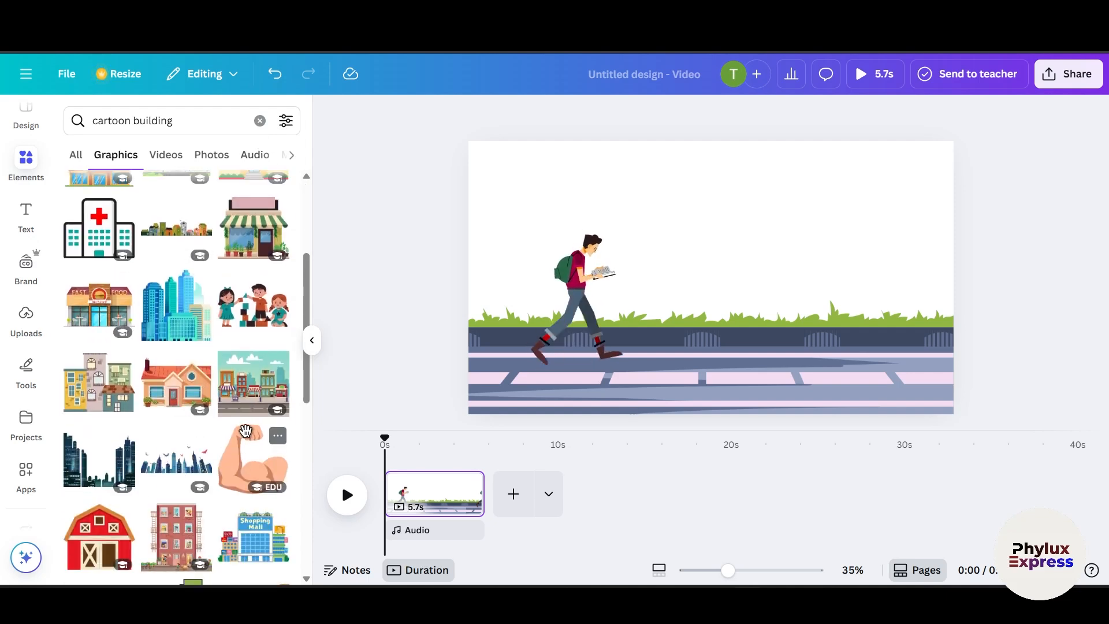
scroll(246, 430, down, 2)
scroll(242, 438, down, 2)
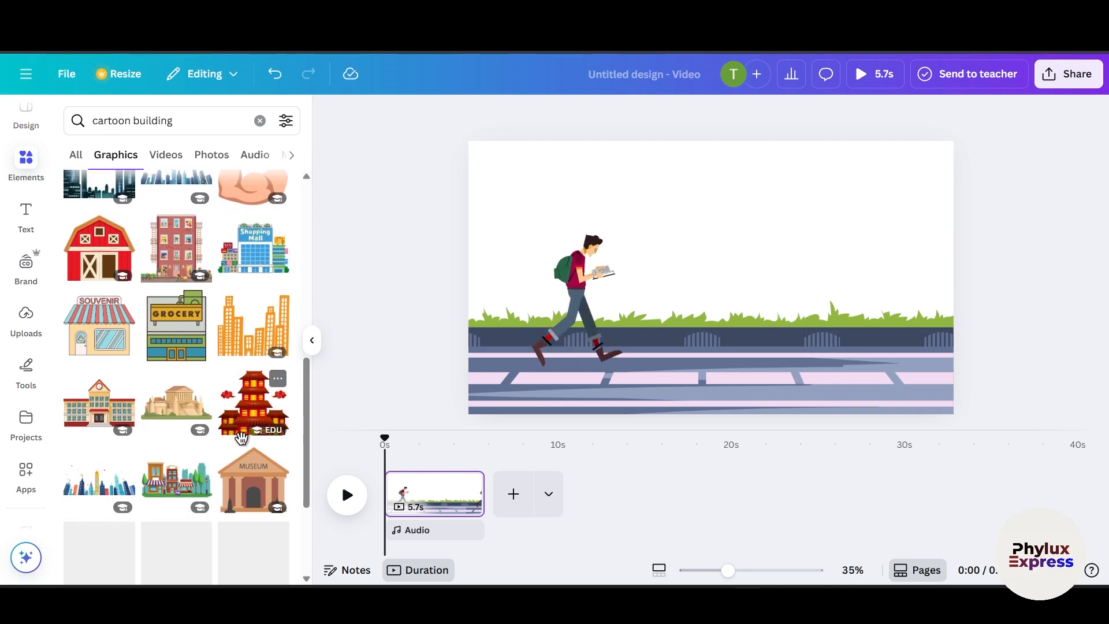
drag(196, 264, 529, 219)
drag(645, 258, 558, 223)
scroll(266, 461, down, 3)
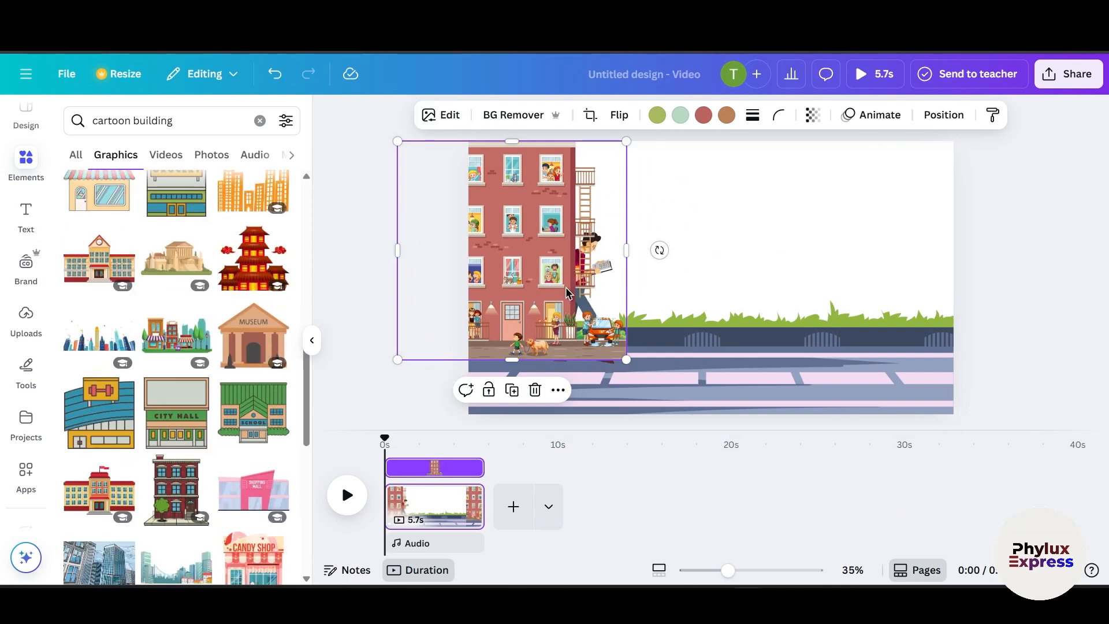
scroll(169, 397, down, 4)
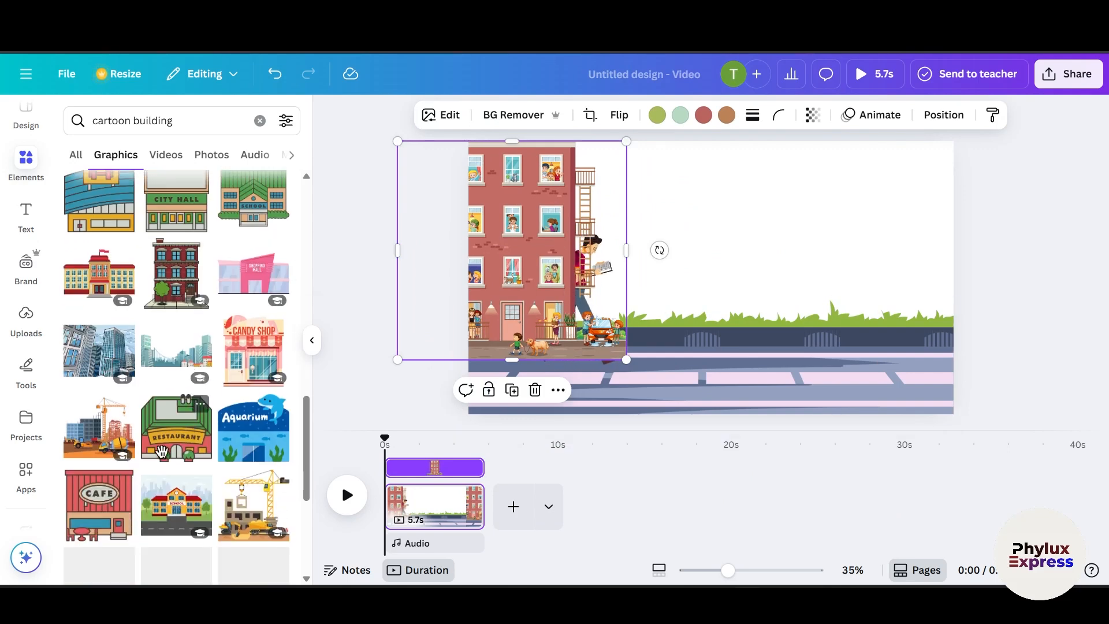
scroll(236, 465, down, 3)
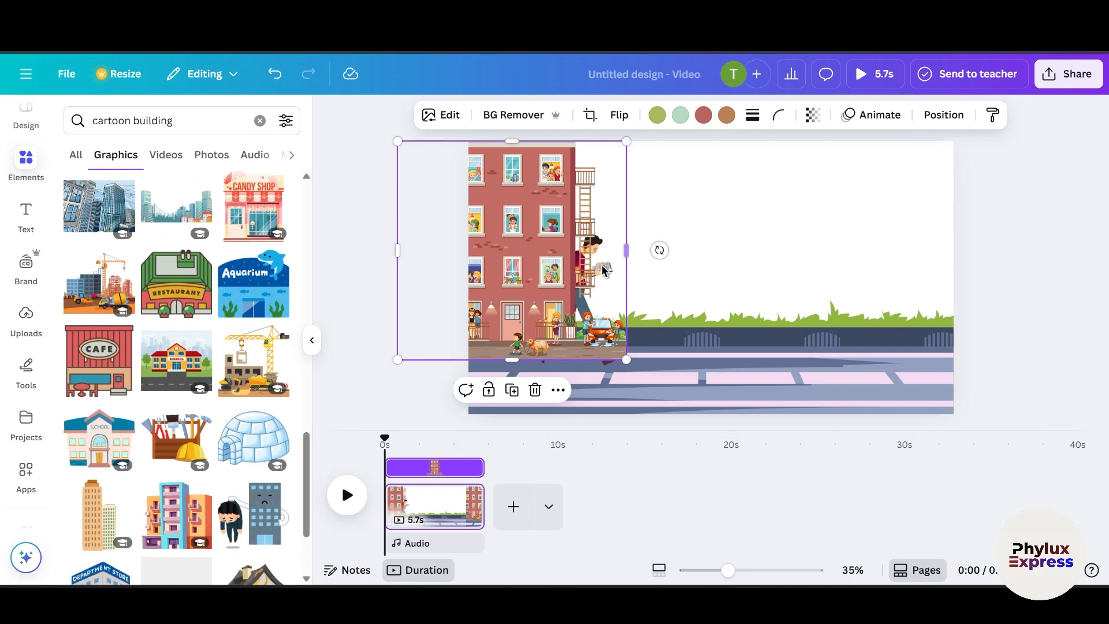
key(Delete)
Step: Add the construction site graphic above the road and enlarge it toward the left
drag(102, 294, 576, 213)
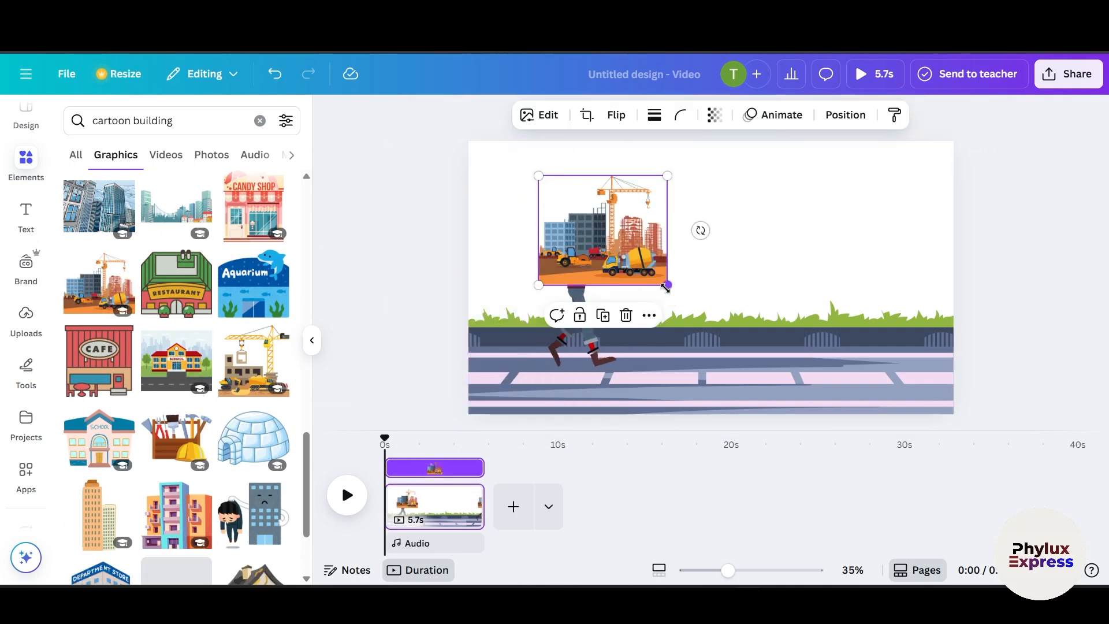
drag(668, 286, 839, 290)
drag(684, 249, 610, 255)
Step: Send the construction graphic backward behind the student and road, then enlarge it across the left half
right_click(613, 283)
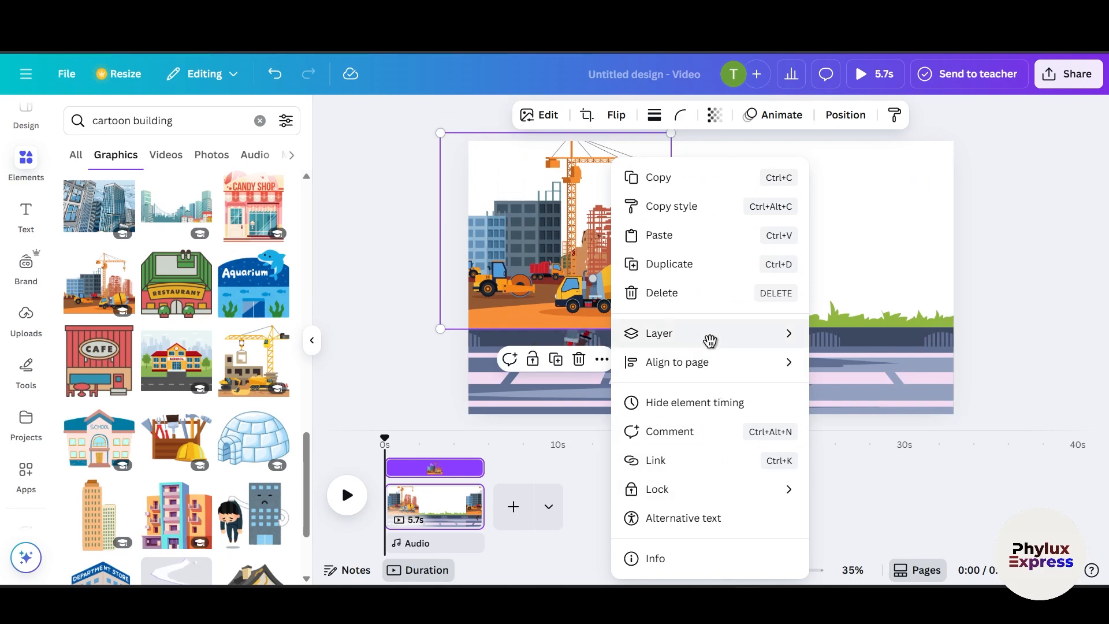
mouse_move(728, 331)
click(863, 420)
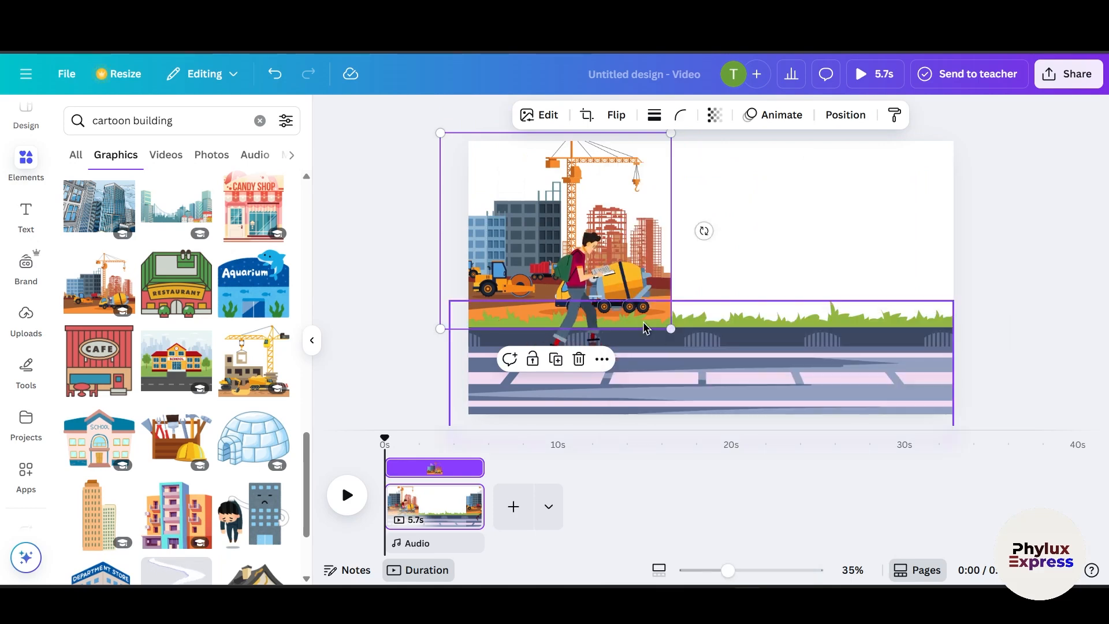
drag(671, 329, 725, 387)
drag(686, 272, 714, 258)
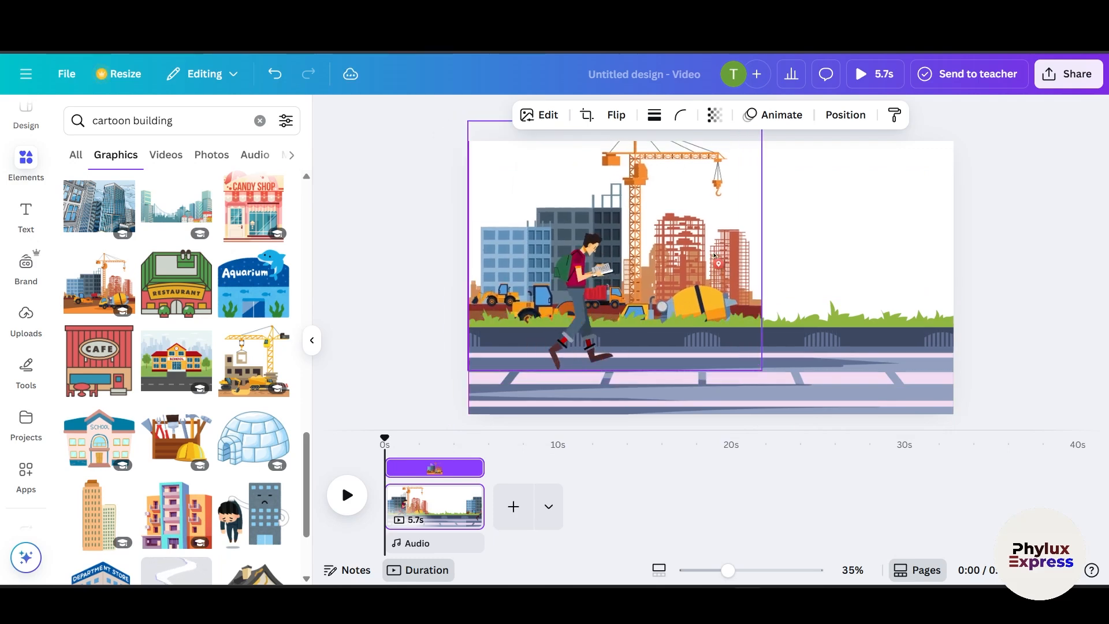
click(837, 272)
Step: Add the fire station graphic to the upper right above the road
scroll(218, 381, down, 1)
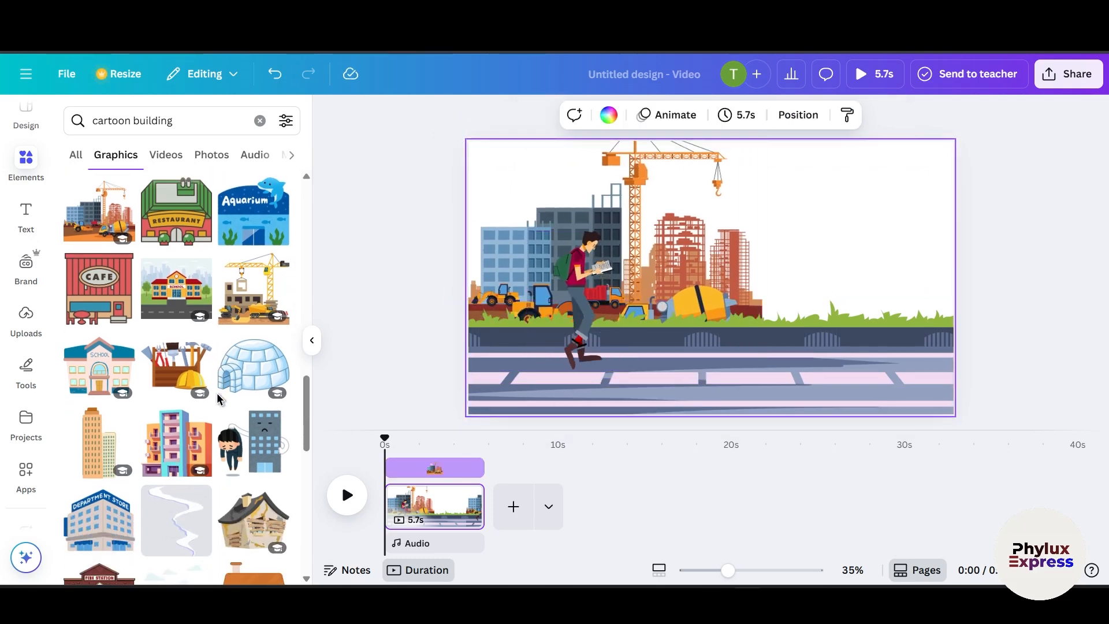
scroll(164, 507, down, 5)
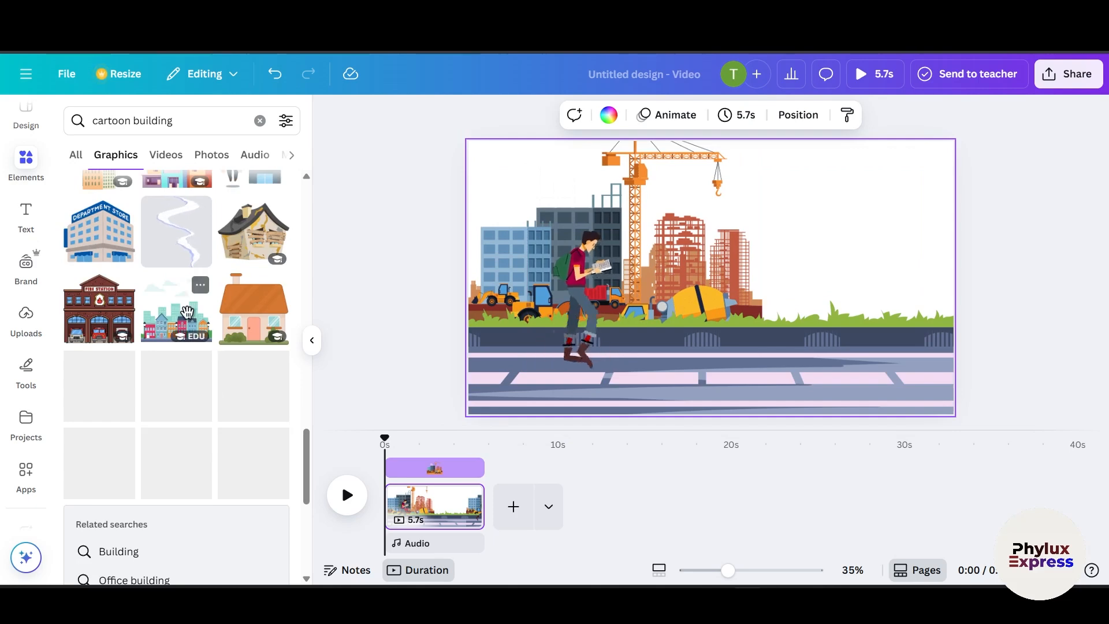
drag(130, 326, 846, 234)
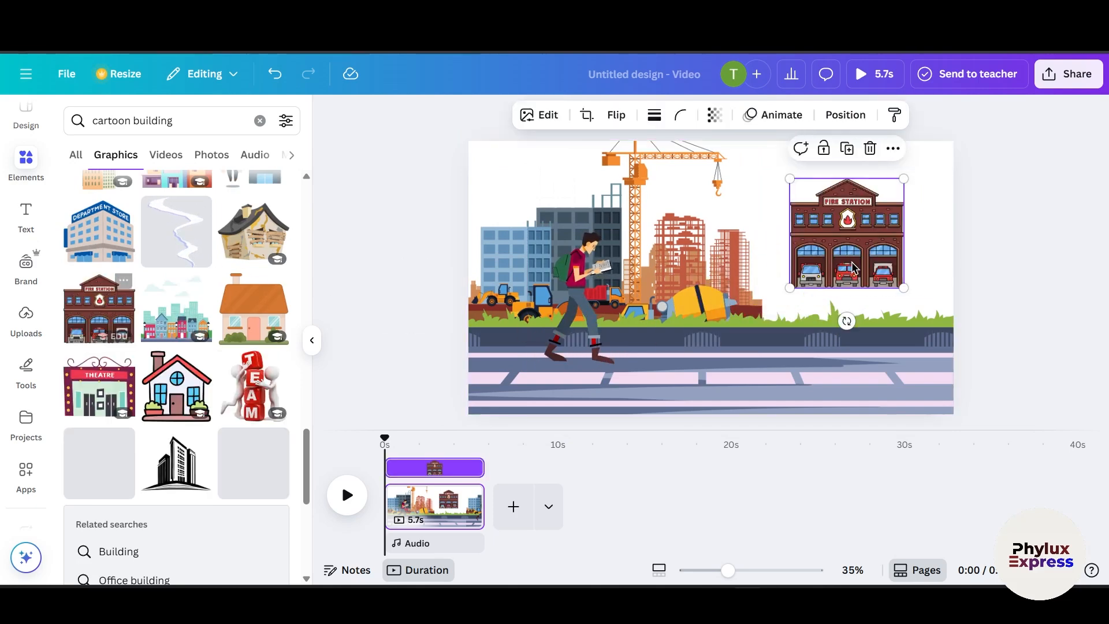
right_click(853, 231)
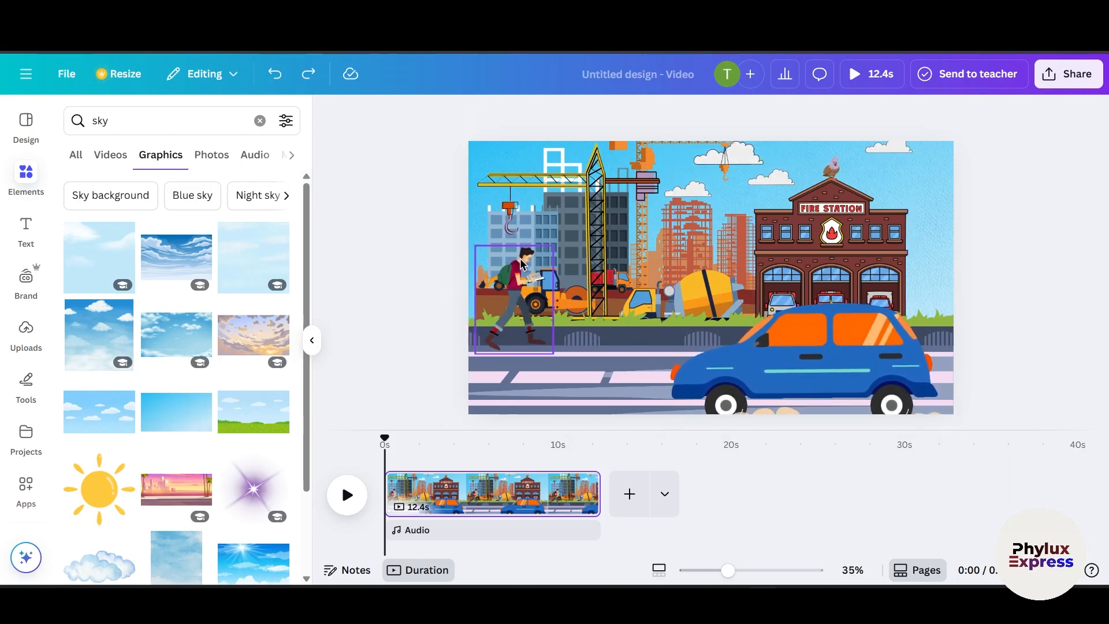
Step: Nudge the student and the blue car slightly into place
drag(484, 304, 474, 300)
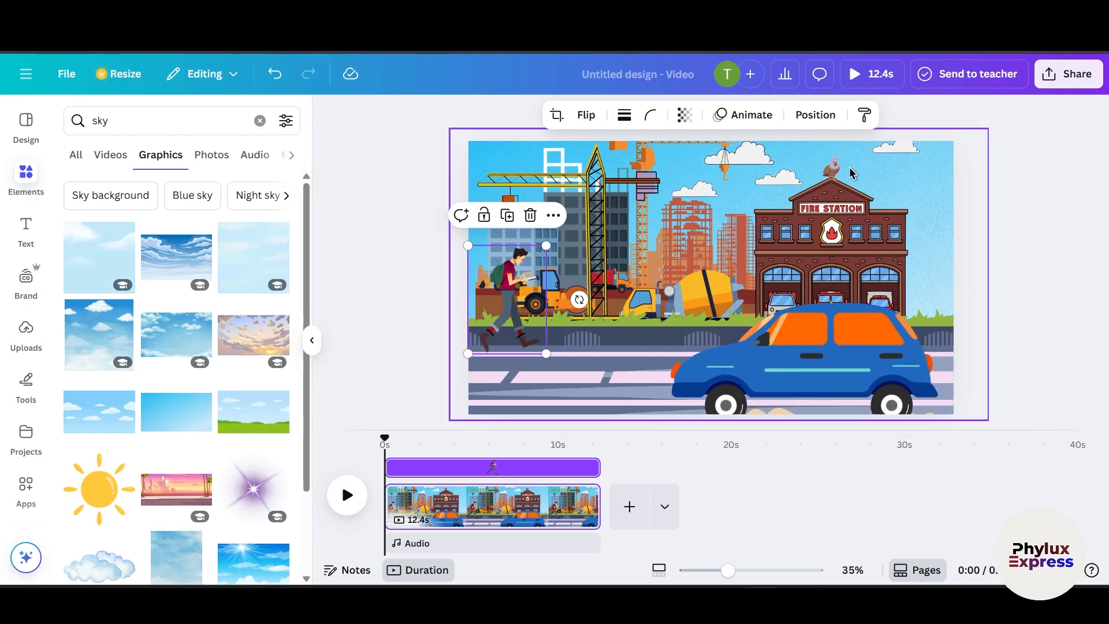
click(829, 169)
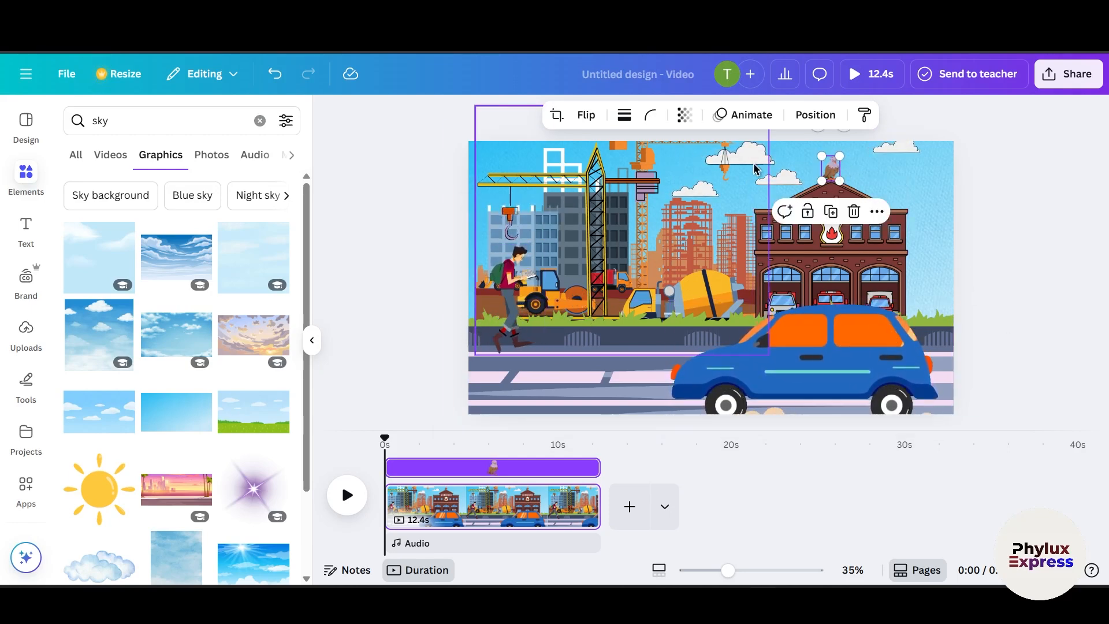
click(732, 162)
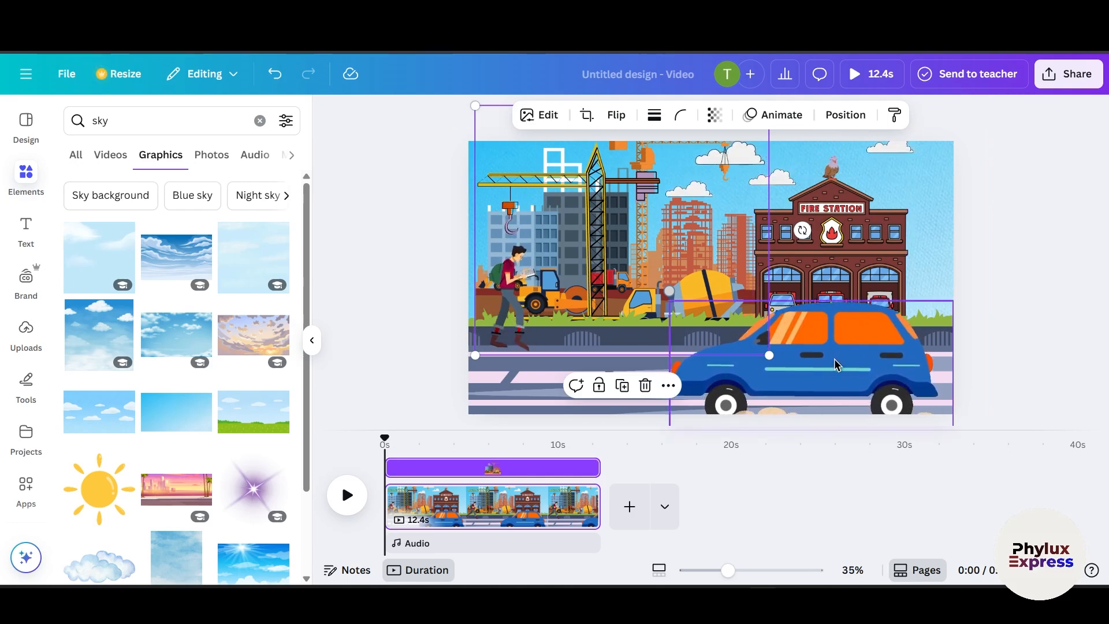
mouse_move(836, 364)
mouse_down()
mouse_move(856, 355)
mouse_move(847, 369)
mouse_up()
click(599, 185)
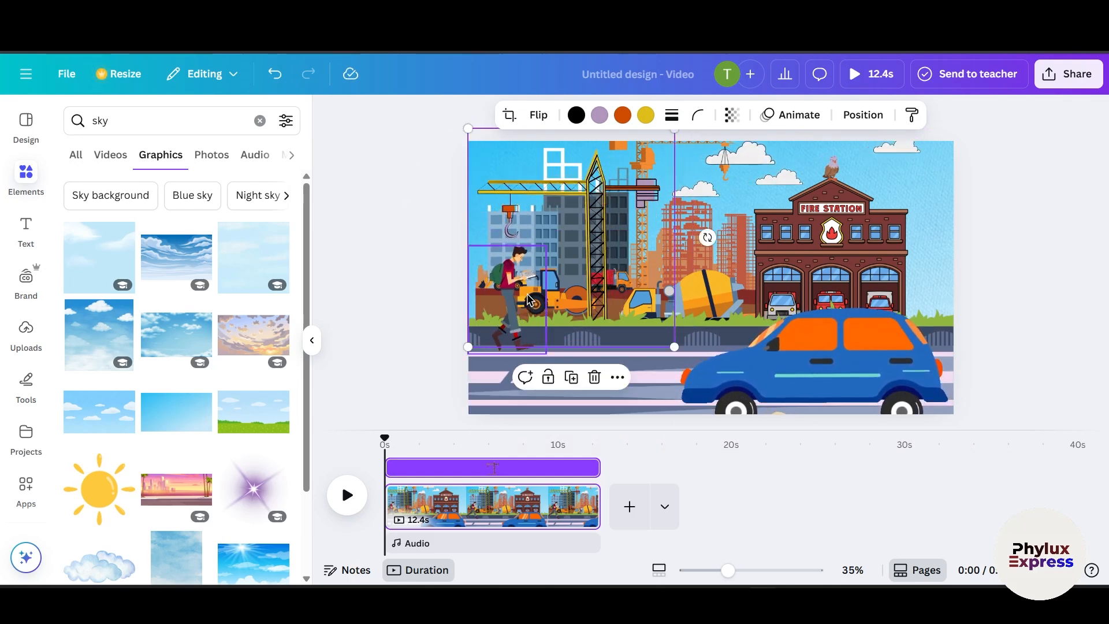
key(Escape)
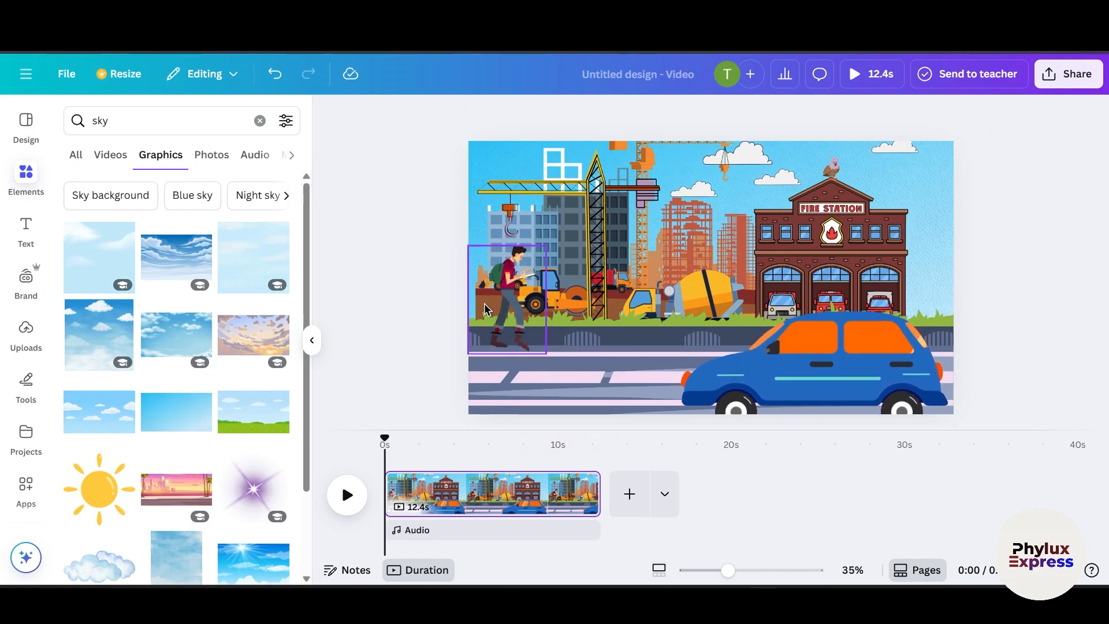
Step: Move the walking student to the right so he stands in front of the crane
click(516, 303)
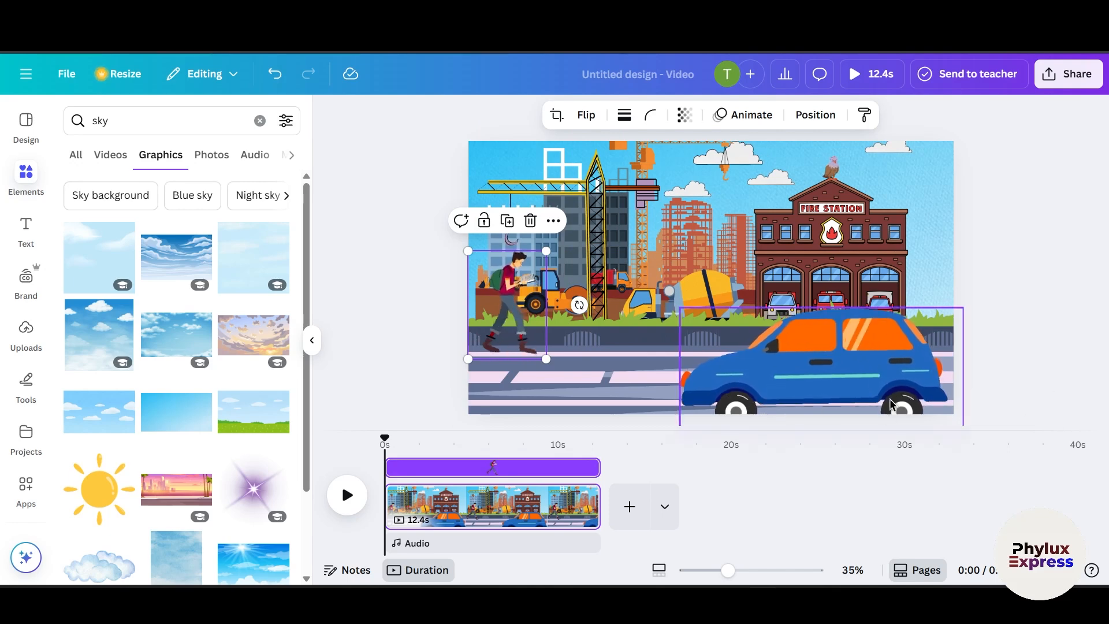
drag(509, 283, 436, 294)
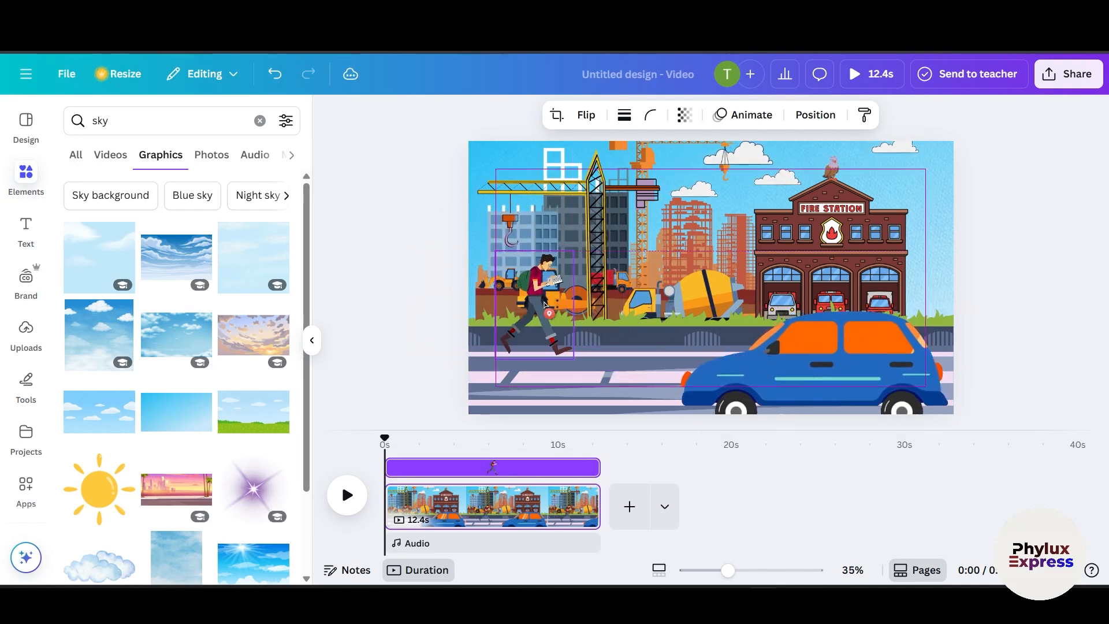
drag(544, 305, 582, 306)
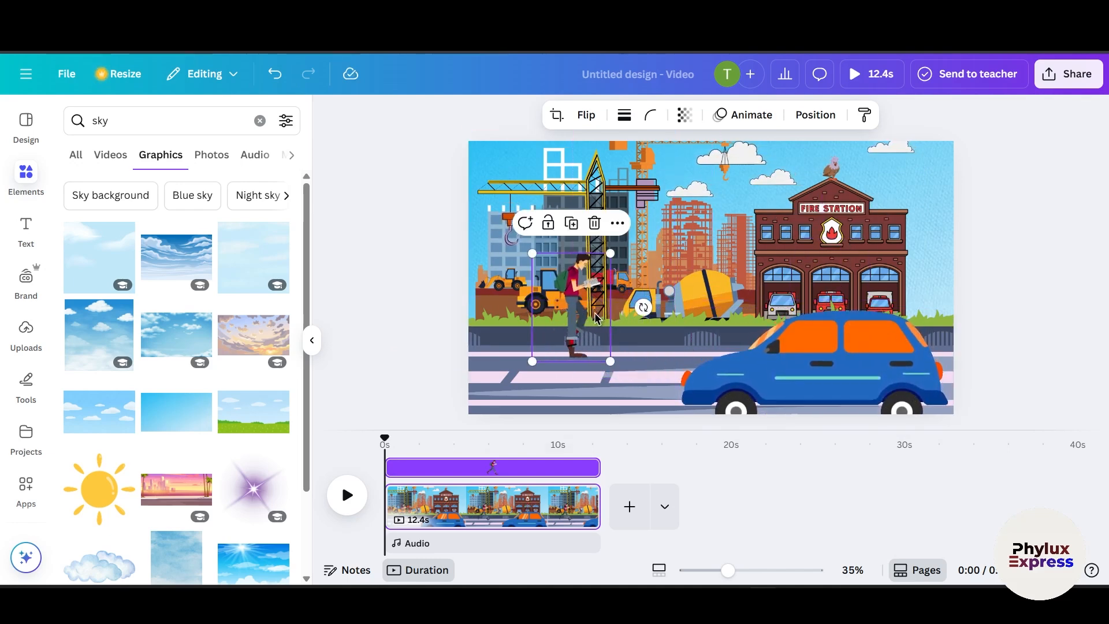
click(978, 275)
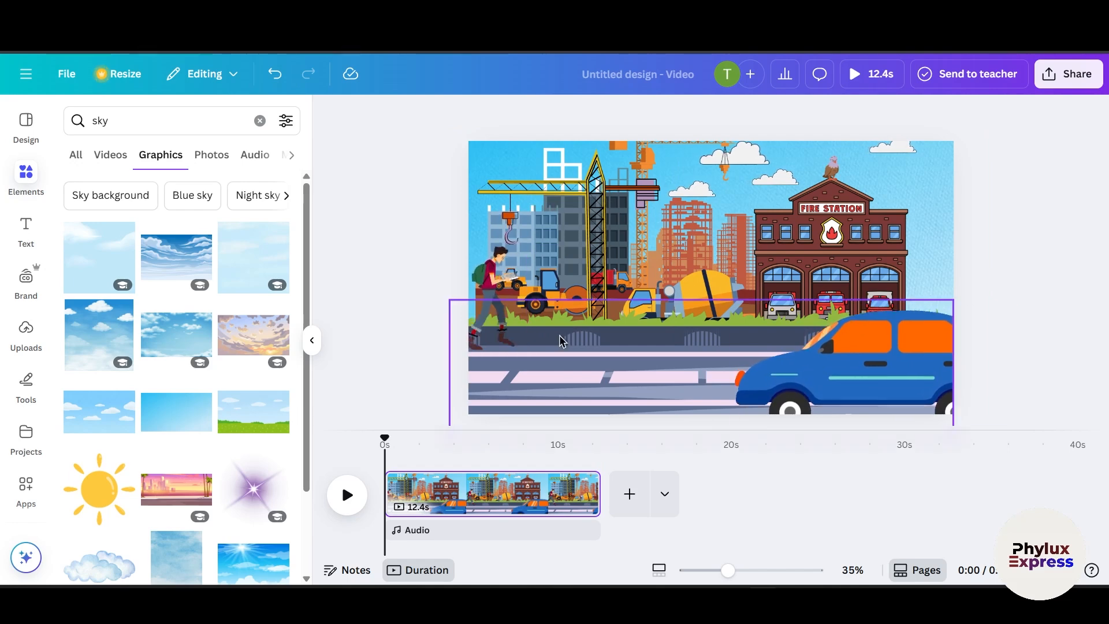
Step: Apply the Pan animation to the walking student after browsing the animation styles
click(500, 300)
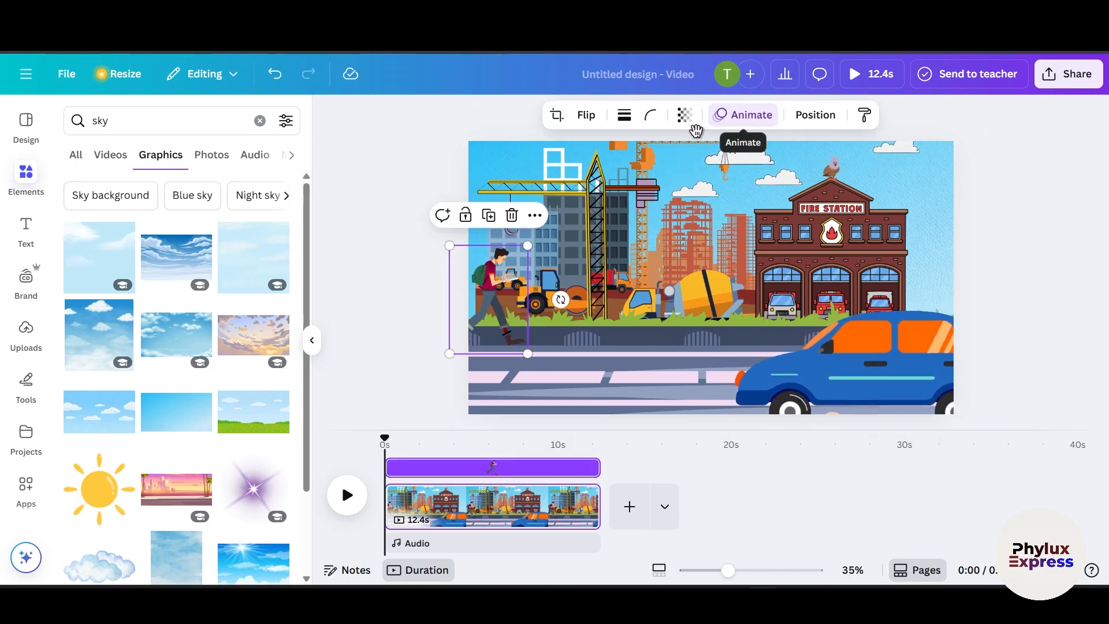
click(749, 119)
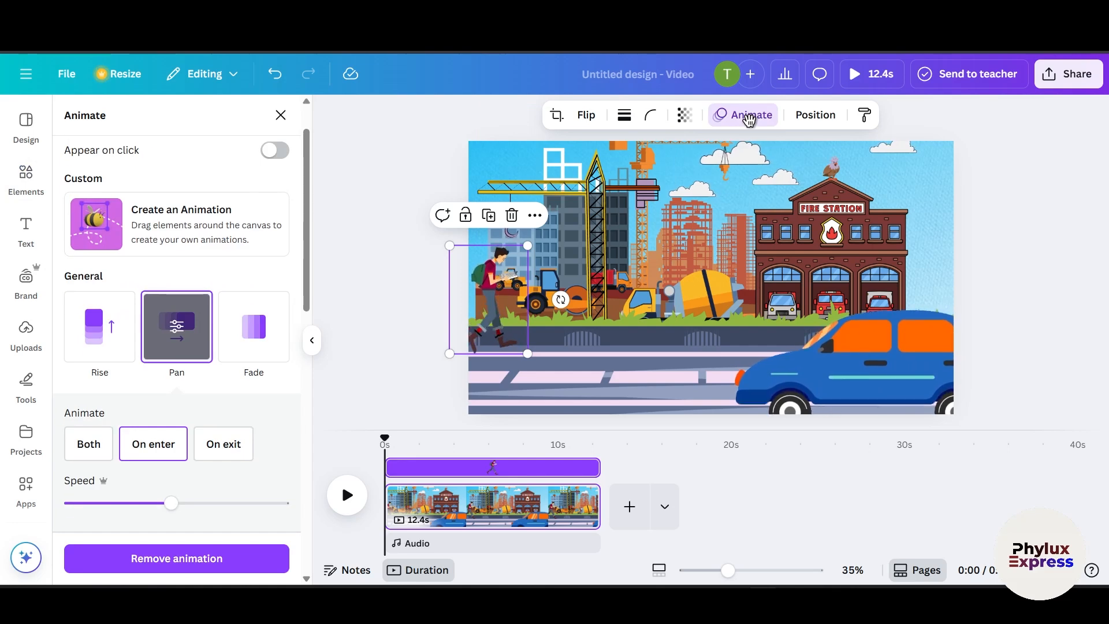
scroll(133, 442, down, 8)
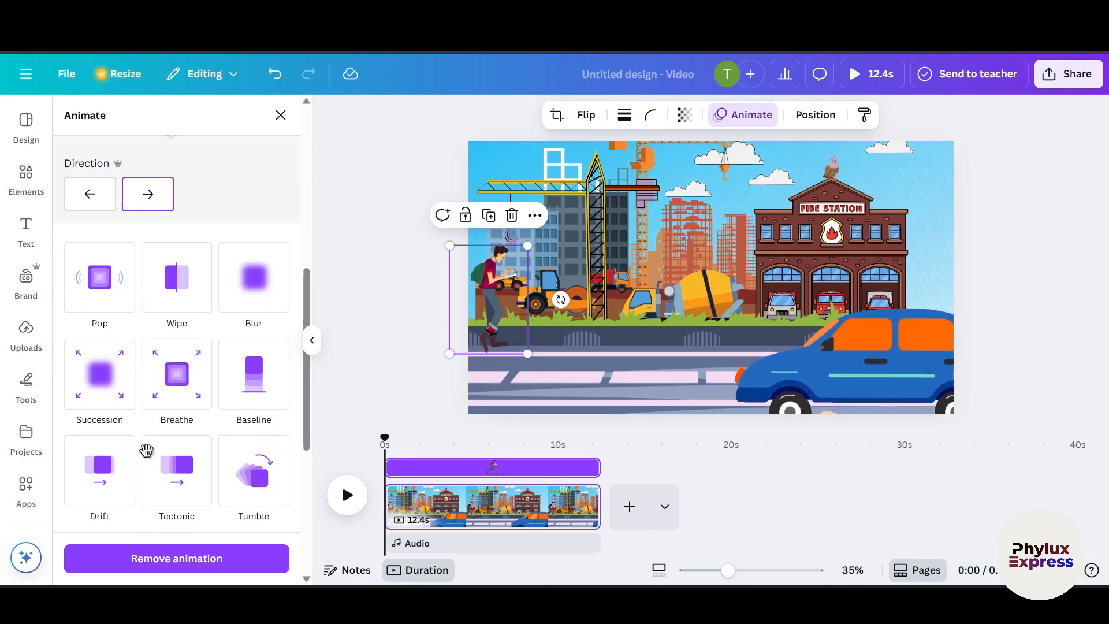
scroll(148, 449, up, 2)
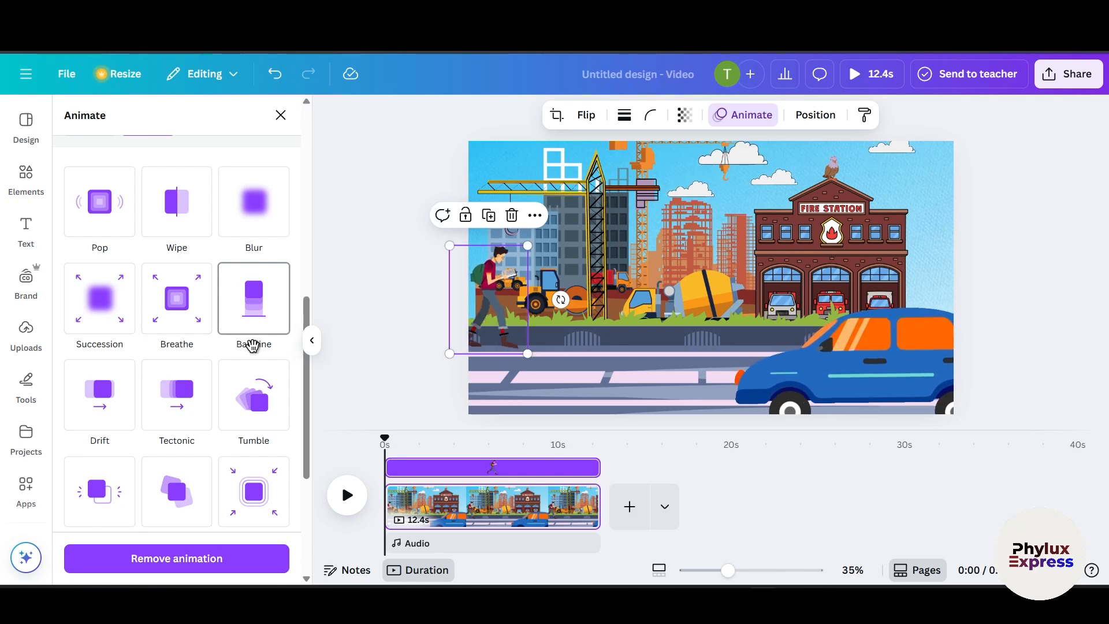
scroll(260, 353, up, 4)
scroll(258, 384, down, 7)
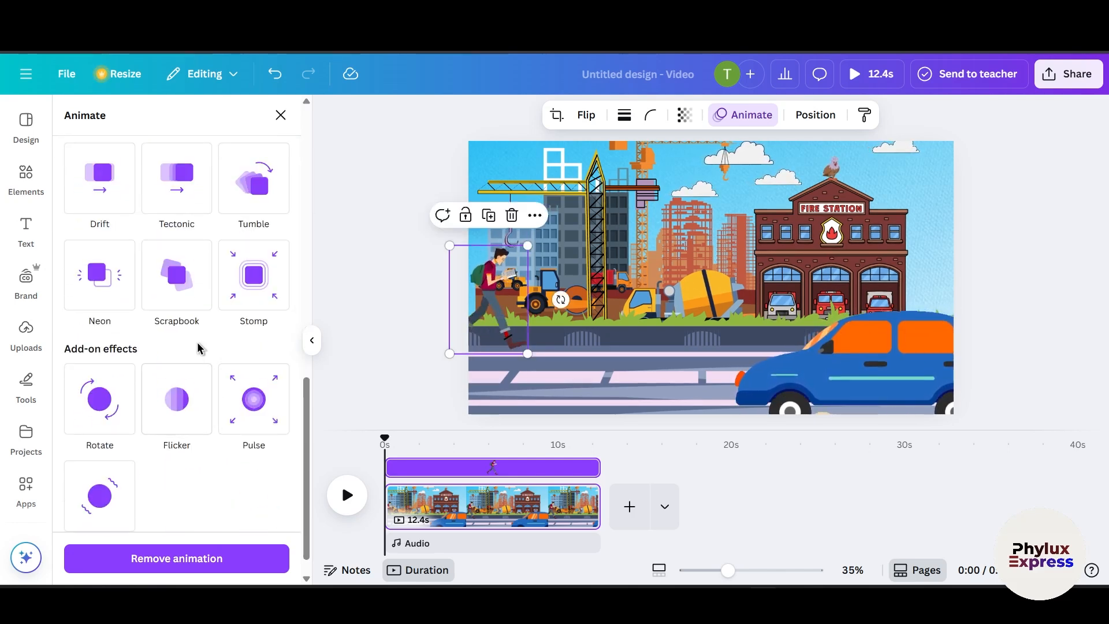
scroll(196, 376, up, 10)
scroll(186, 436, down, 3)
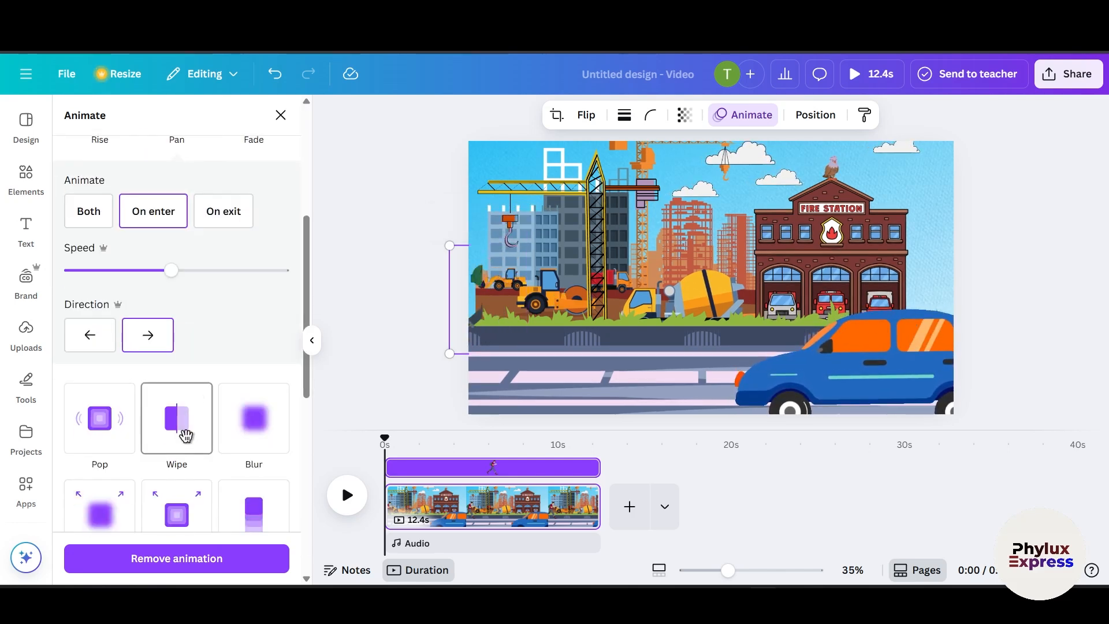
scroll(185, 436, up, 4)
click(239, 318)
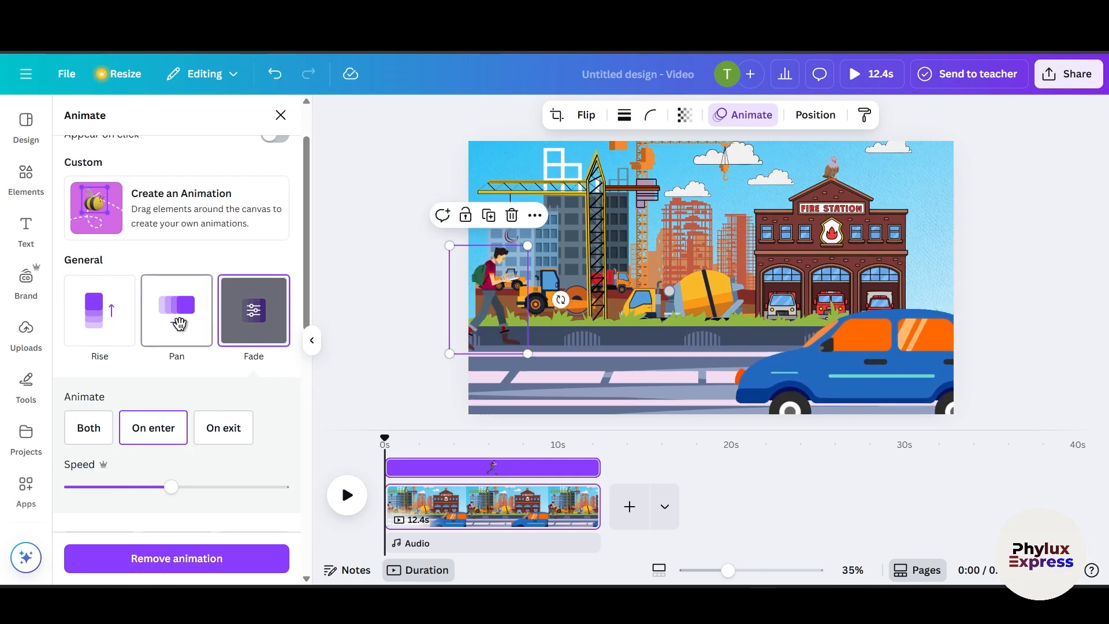
click(179, 324)
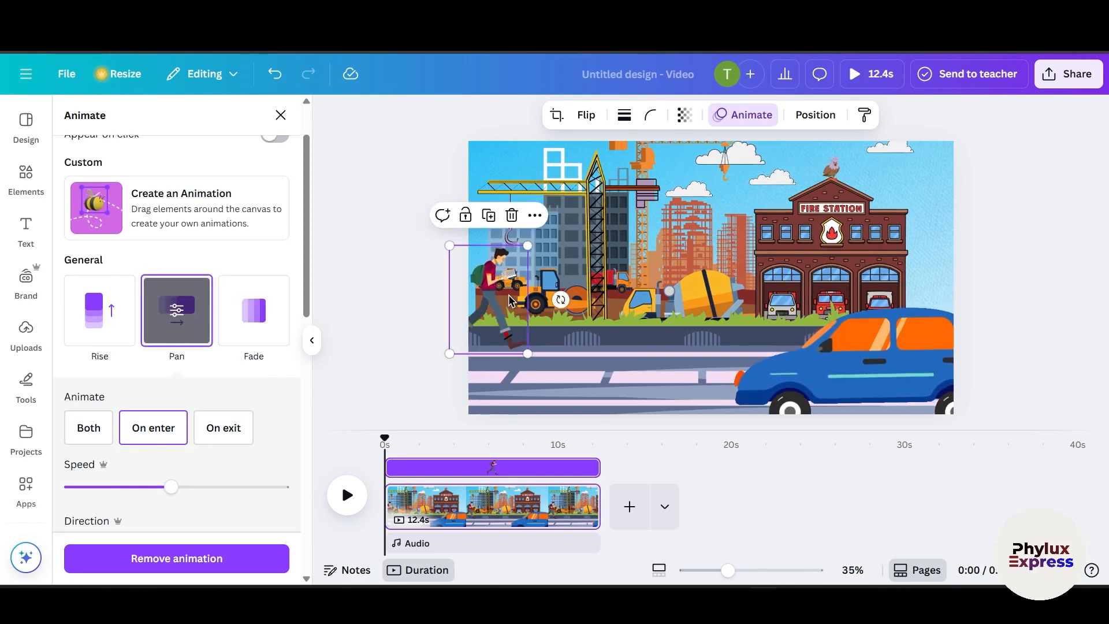
Step: Give the blue car a Pan animation with the direction set to leftward
click(807, 384)
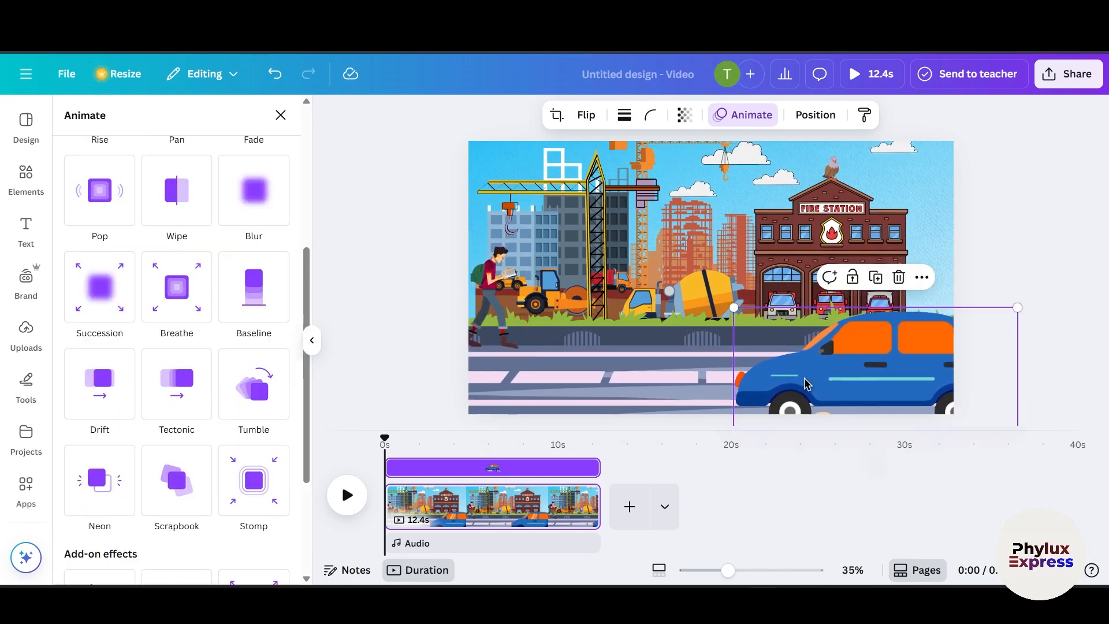
scroll(158, 309, up, 3)
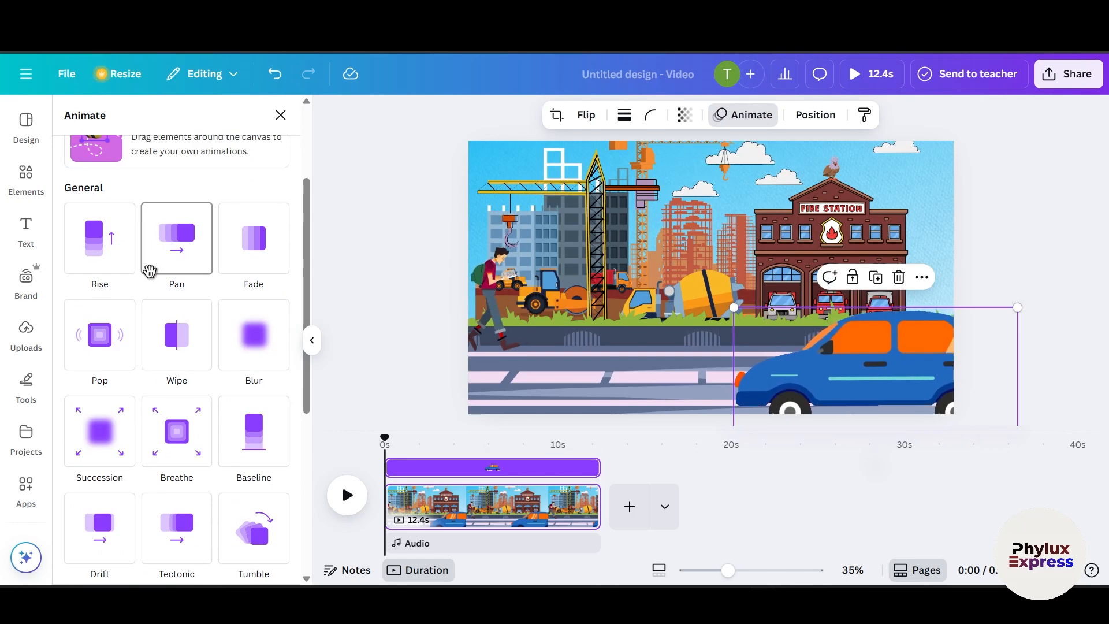
click(164, 255)
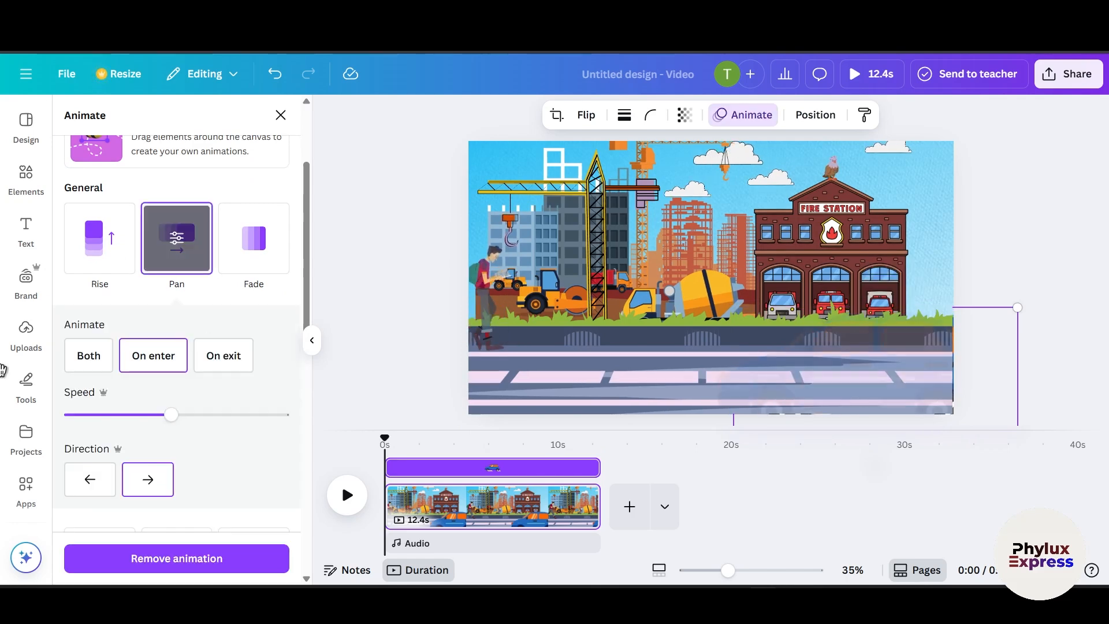
click(96, 494)
click(1040, 270)
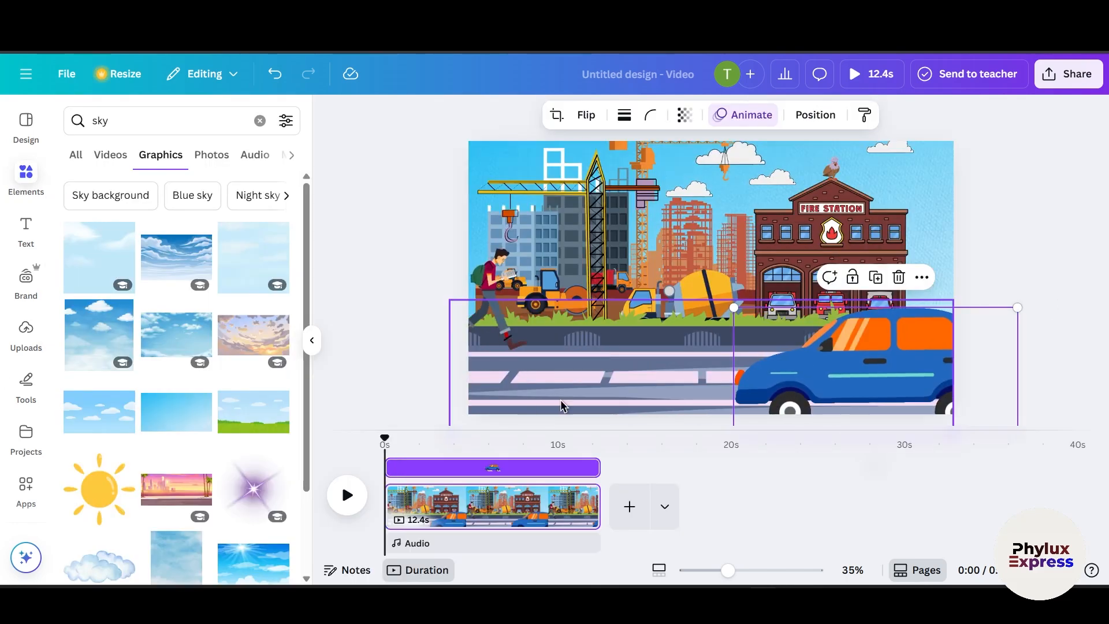
Step: Apply the Drift animation to the road graphic after browsing other animation styles
click(562, 406)
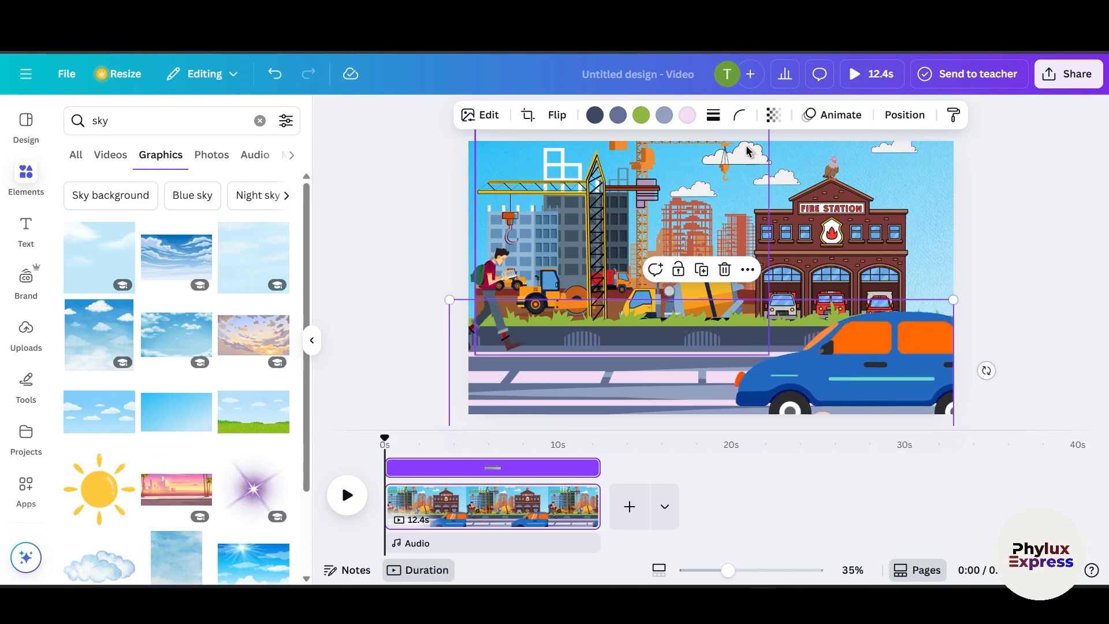
click(832, 115)
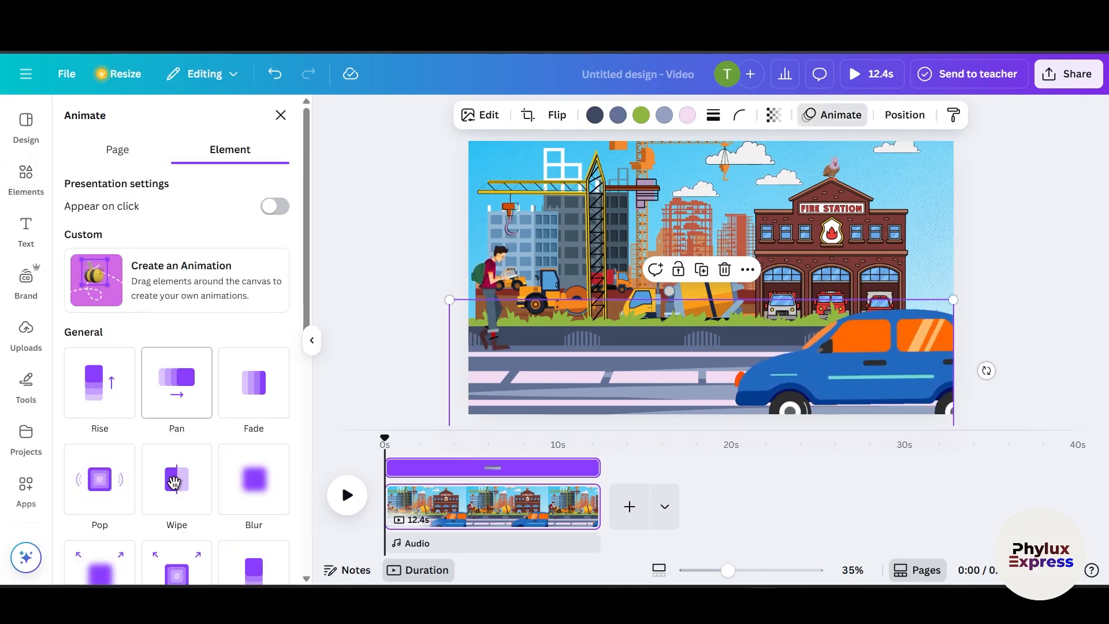
scroll(219, 486, down, 1)
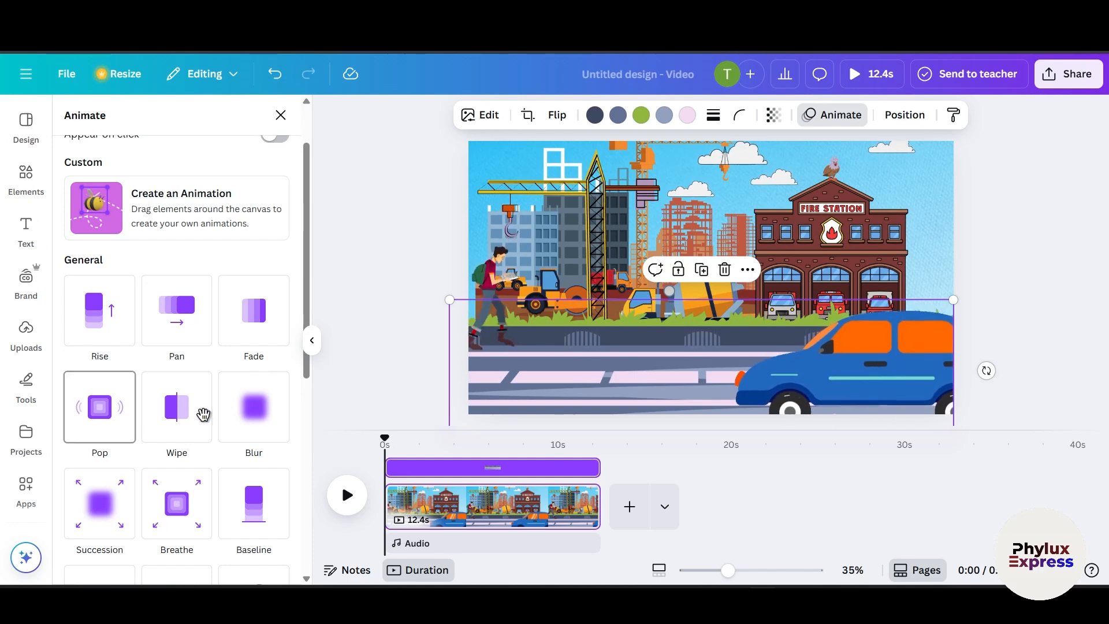
scroll(141, 502, down, 3)
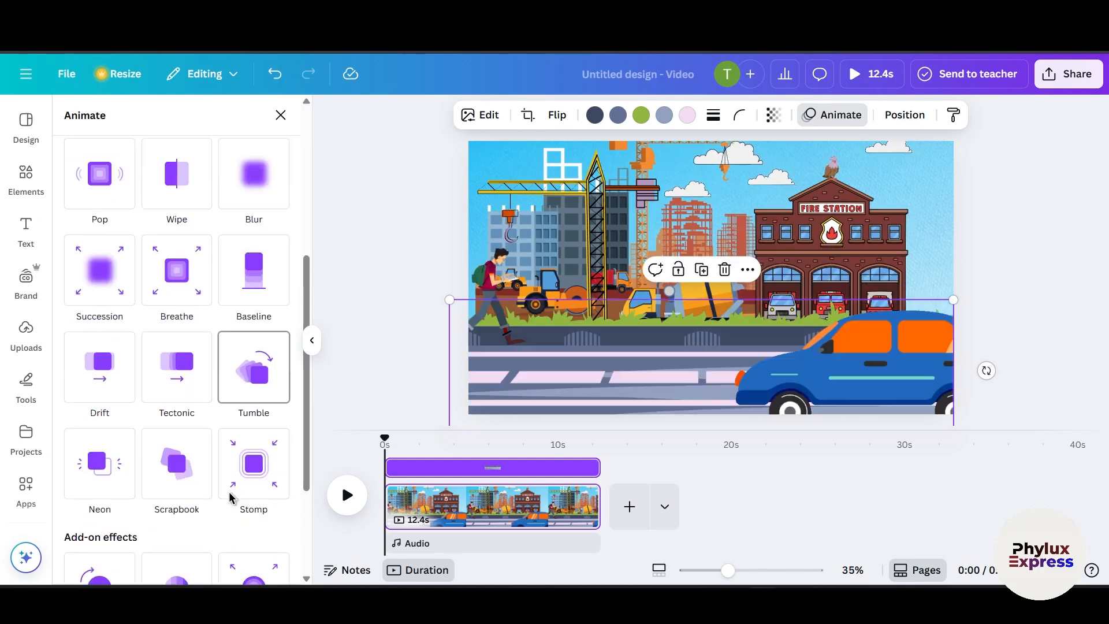
scroll(230, 497, down, 1)
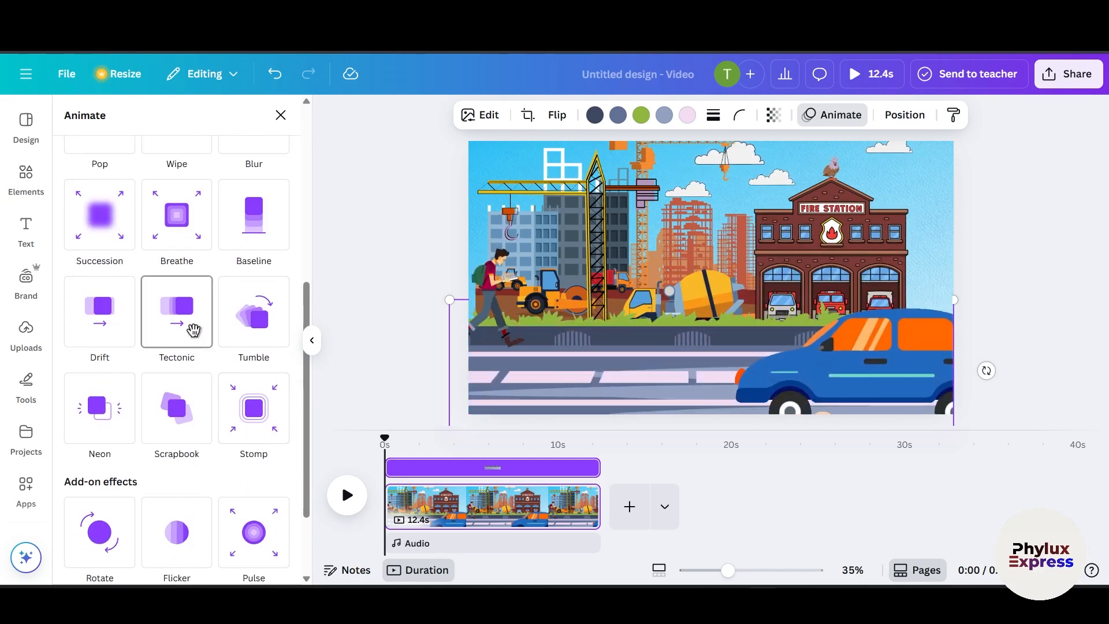
click(193, 330)
scroll(196, 480, down, 2)
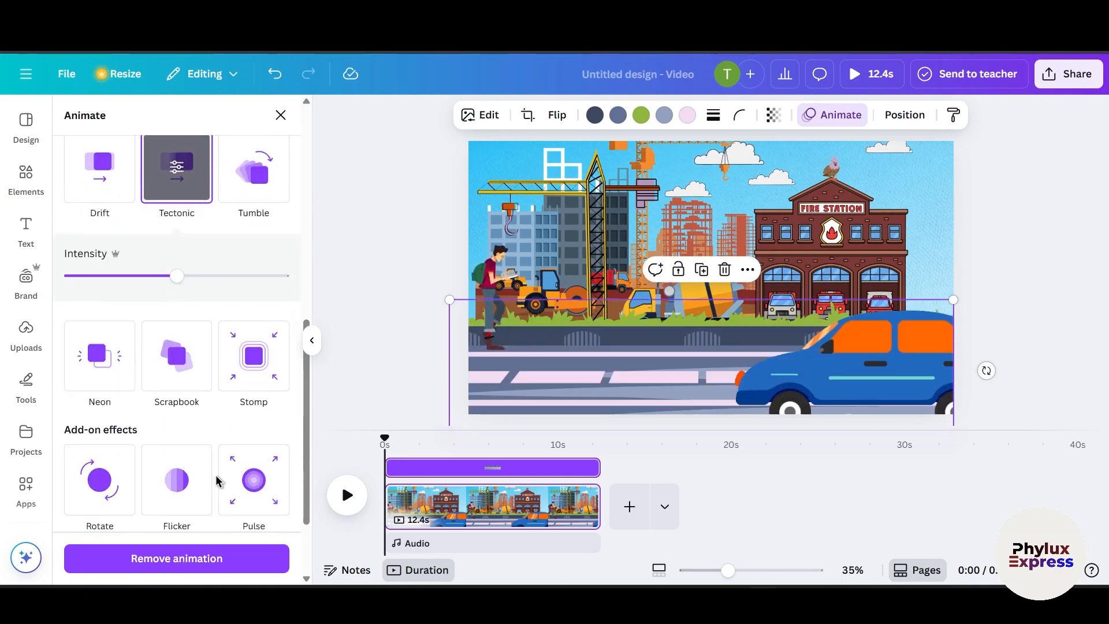
scroll(218, 481, up, 1)
click(112, 264)
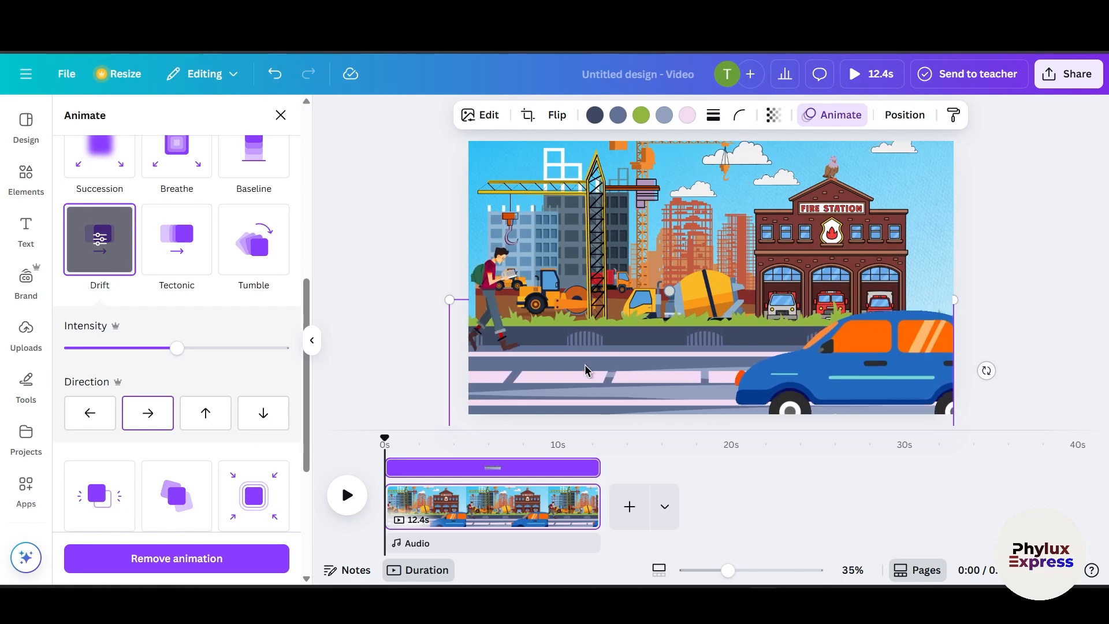
scroll(176, 288, up, 5)
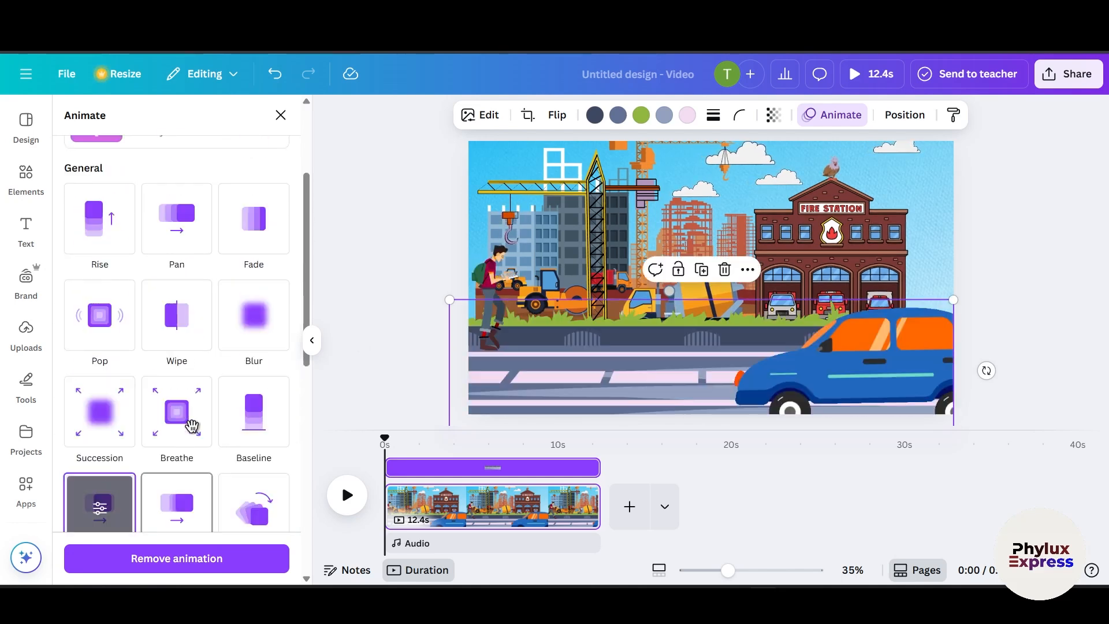
scroll(196, 426, up, 2)
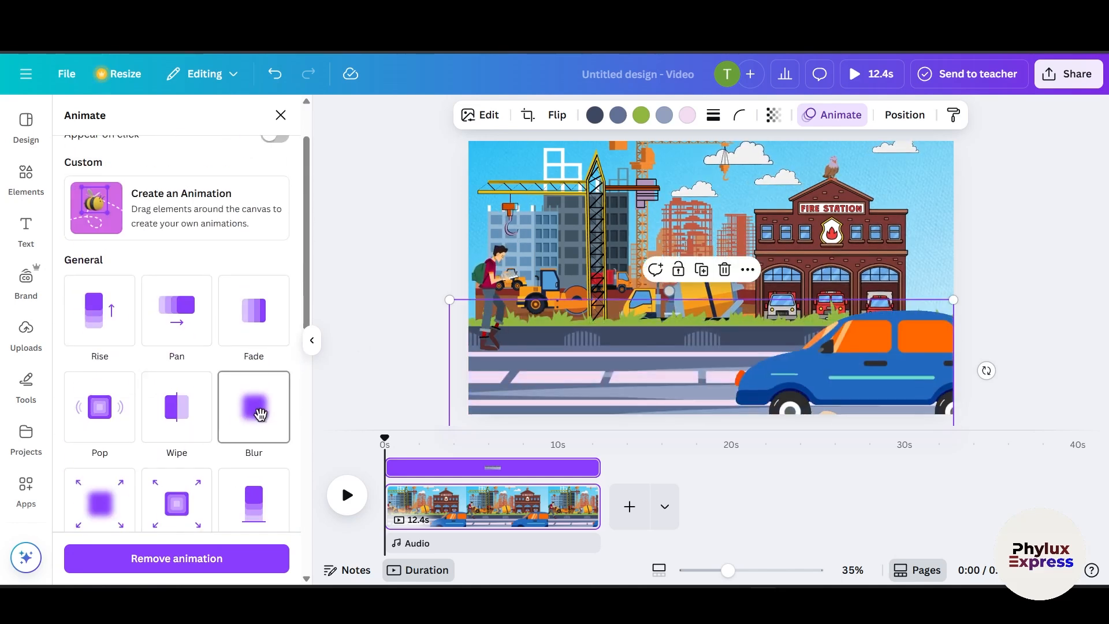
scroll(193, 364, up, 2)
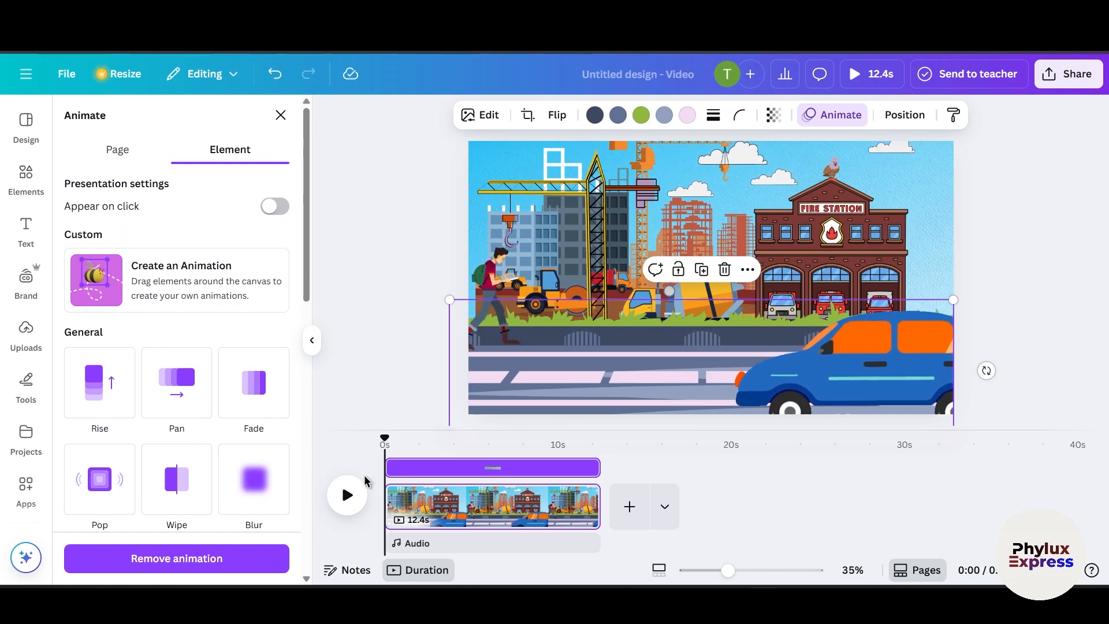
click(429, 348)
click(386, 337)
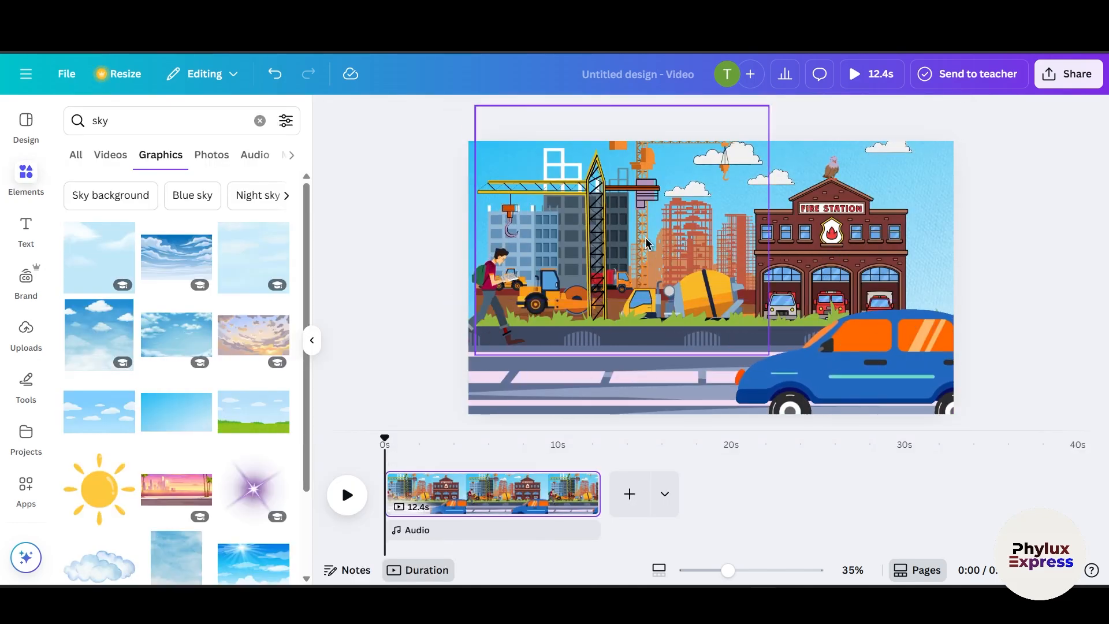
Step: Apply the Rise animation to the fire station graphic
click(831, 254)
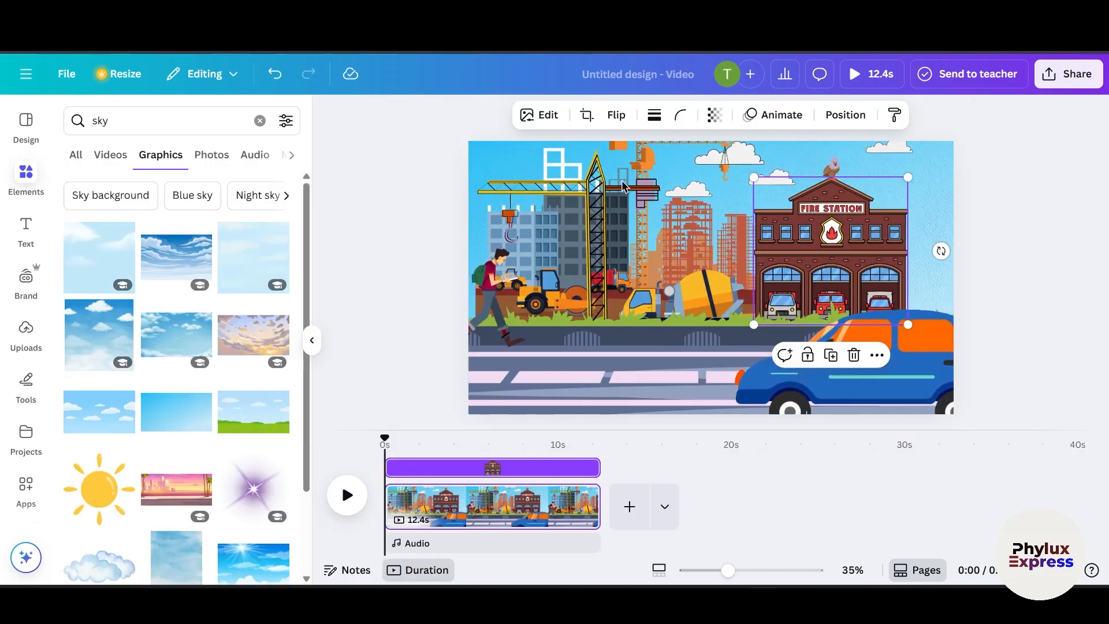
click(780, 114)
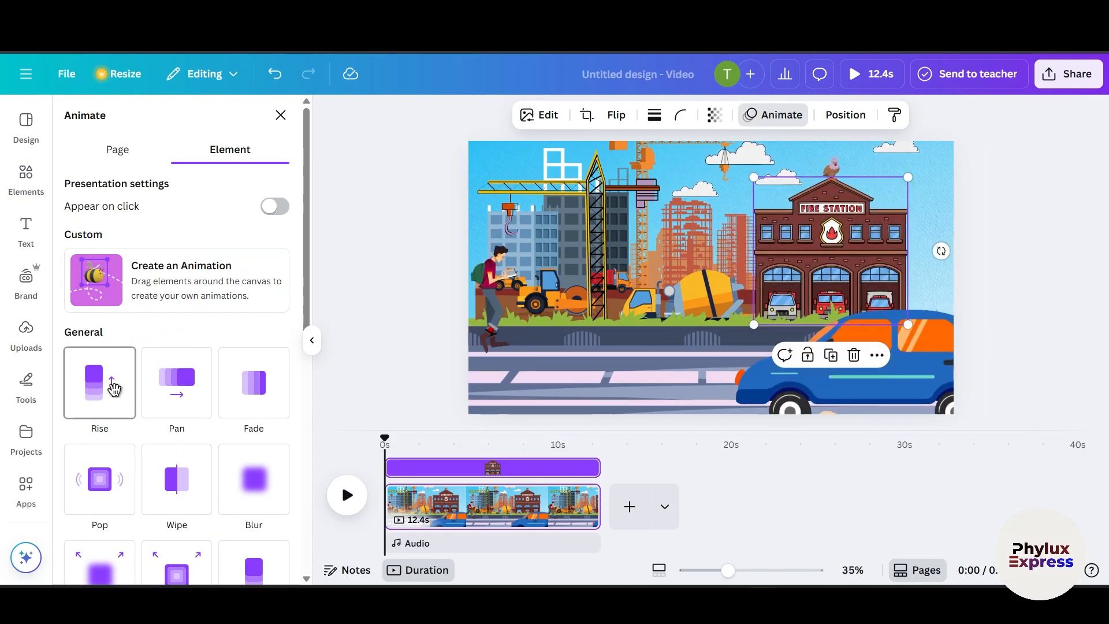
click(113, 387)
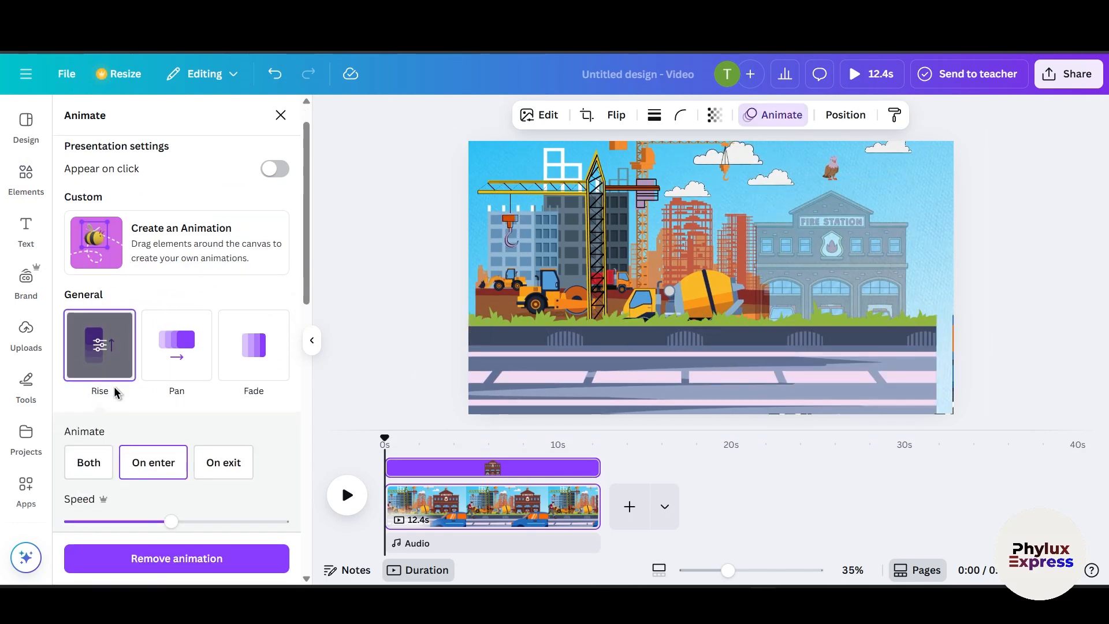
click(380, 405)
Step: Apply the Rise animation to the construction graphic
click(593, 236)
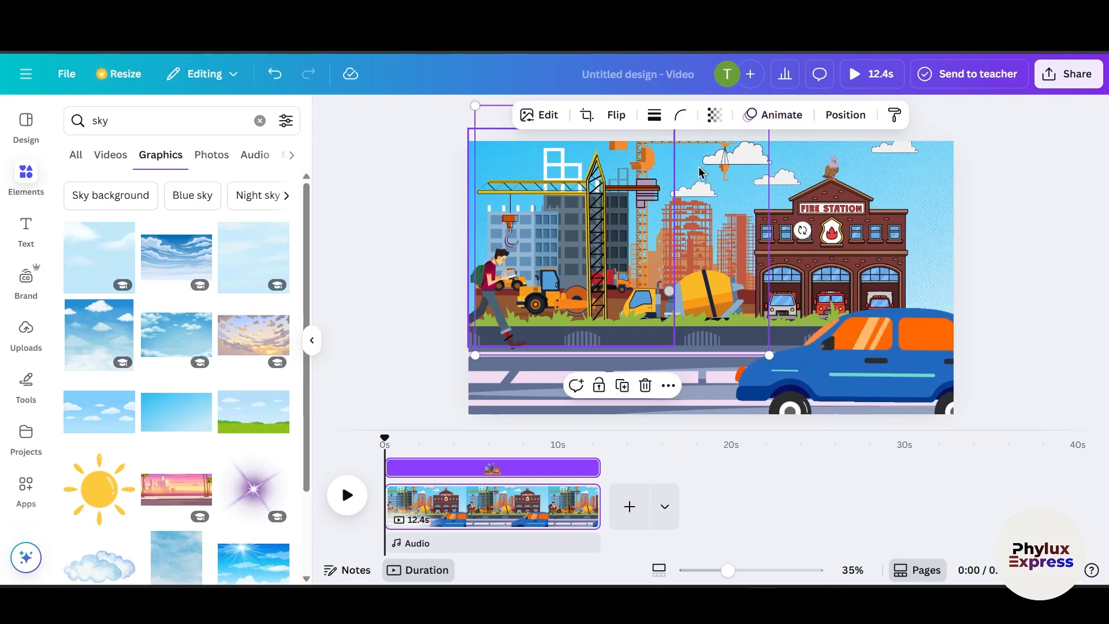
click(781, 115)
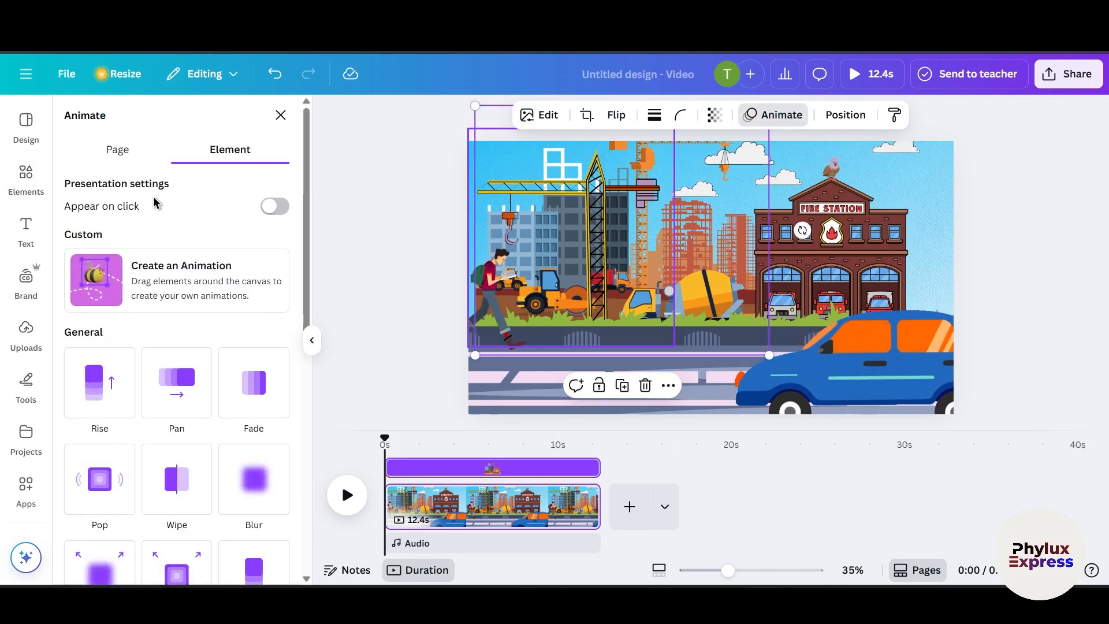
click(106, 404)
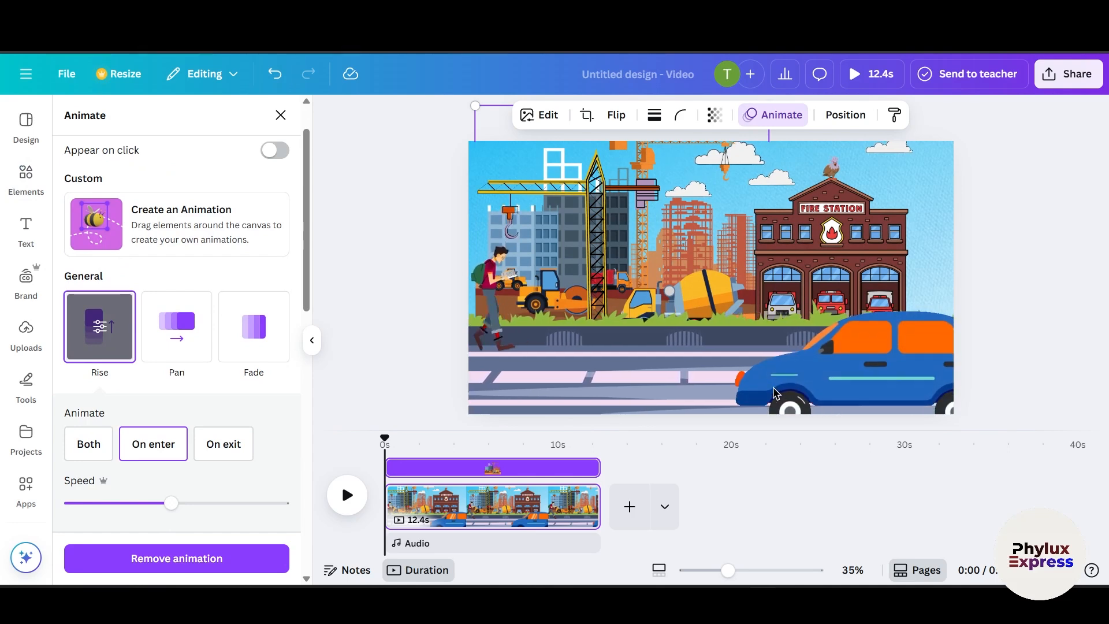
Step: Create a custom animation for the student by moving him along a path from left to right across the road
click(499, 302)
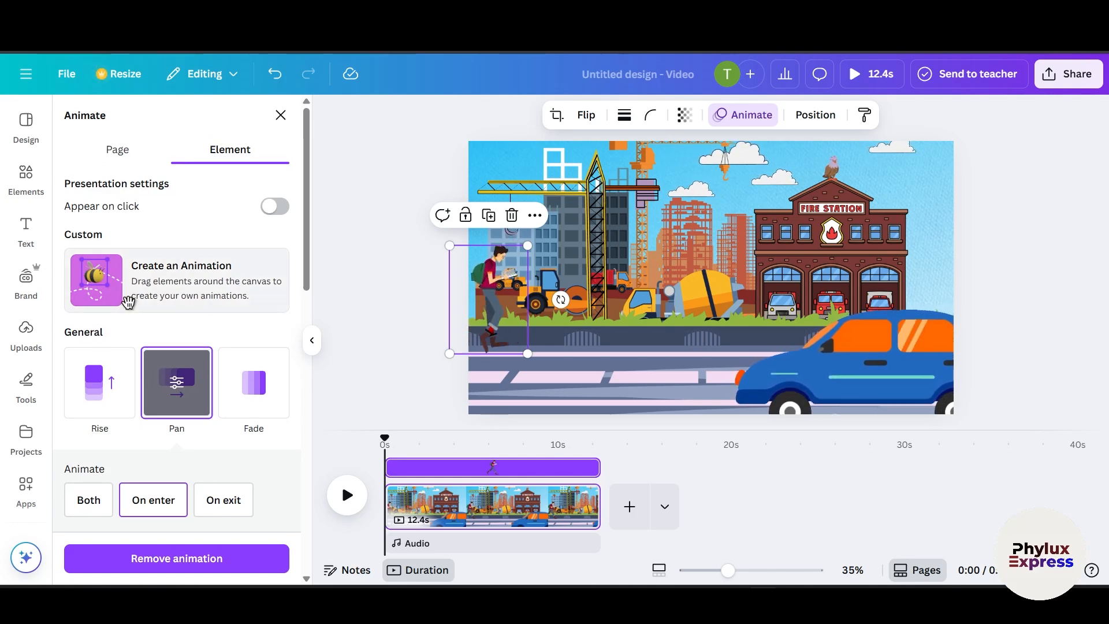
click(150, 274)
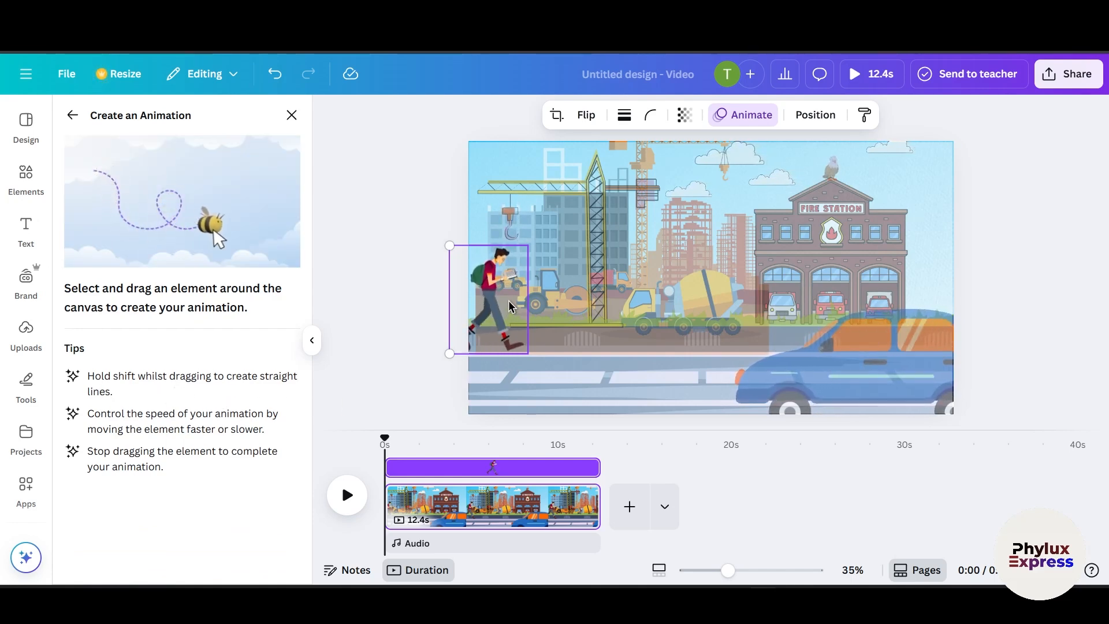
drag(543, 304, 947, 305)
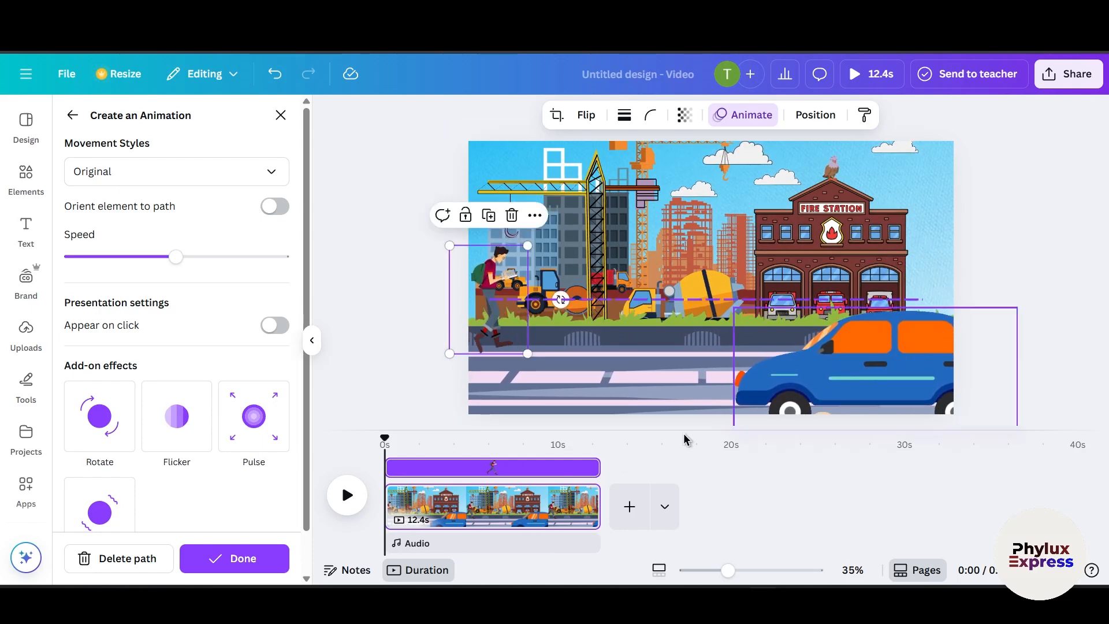
Step: Lower the custom animation's speed and set its movement style to Smooth
drag(391, 437, 416, 438)
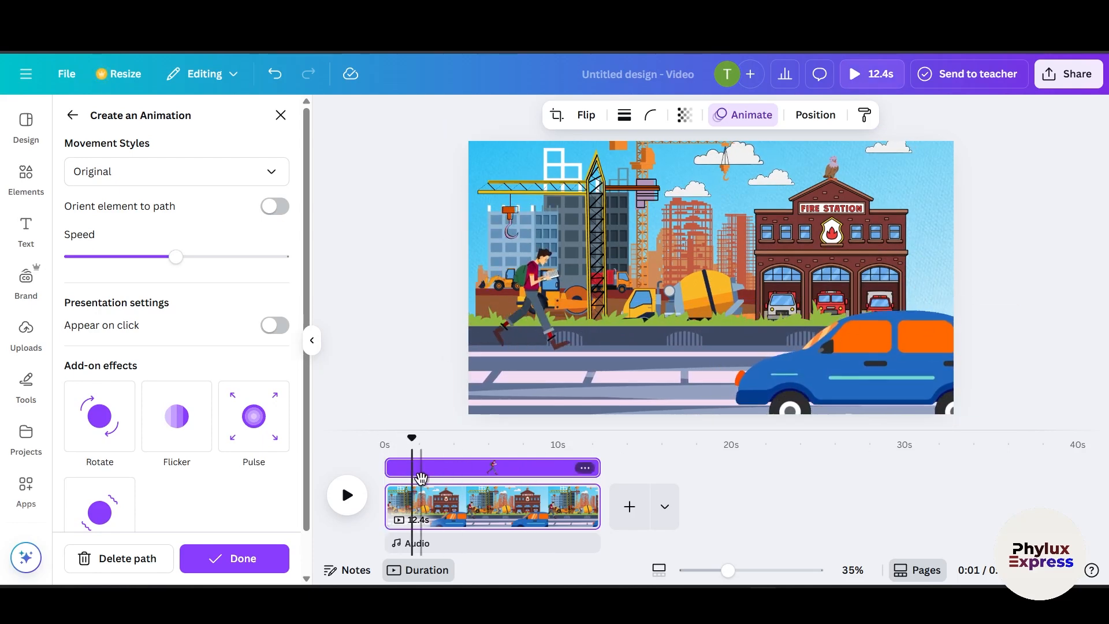
click(423, 469)
drag(171, 260, 115, 260)
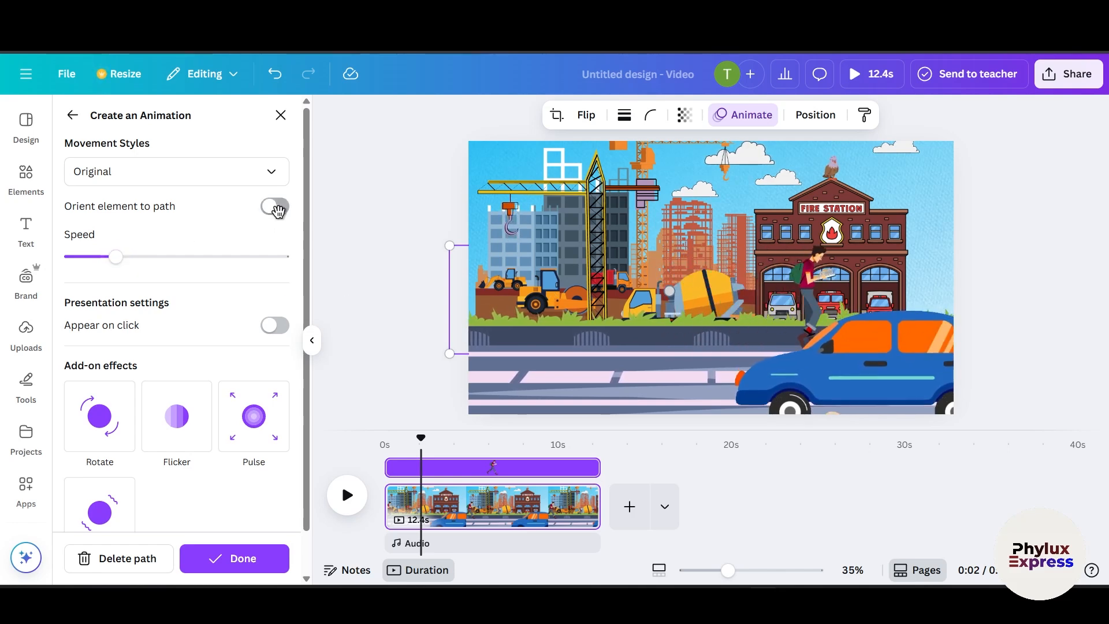
click(223, 174)
click(145, 243)
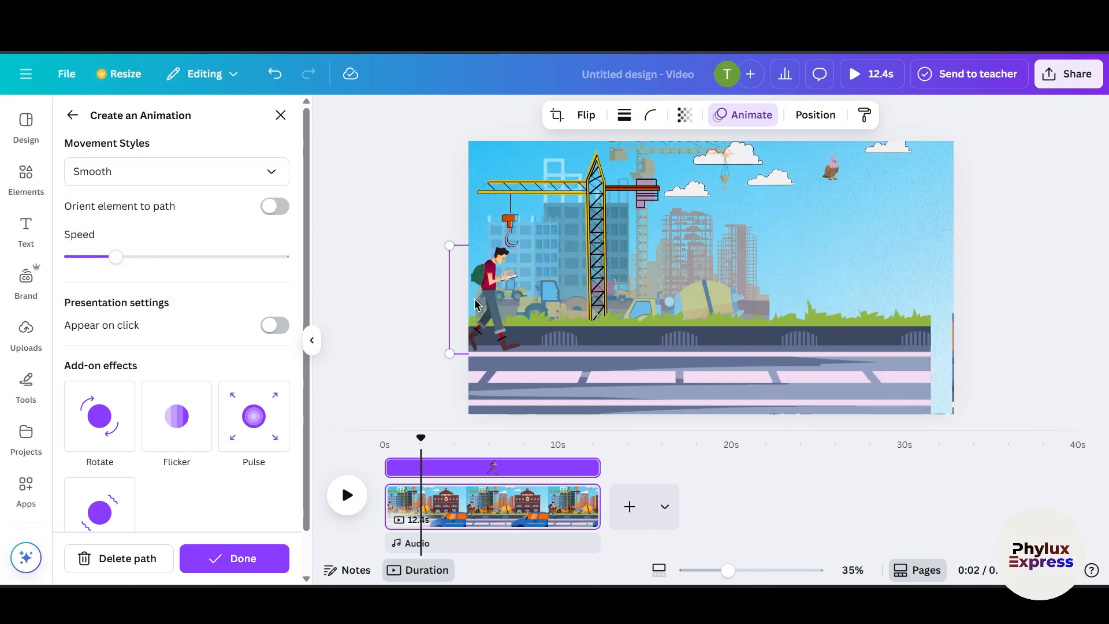
Step: Set the student's movement style to Steady
click(163, 176)
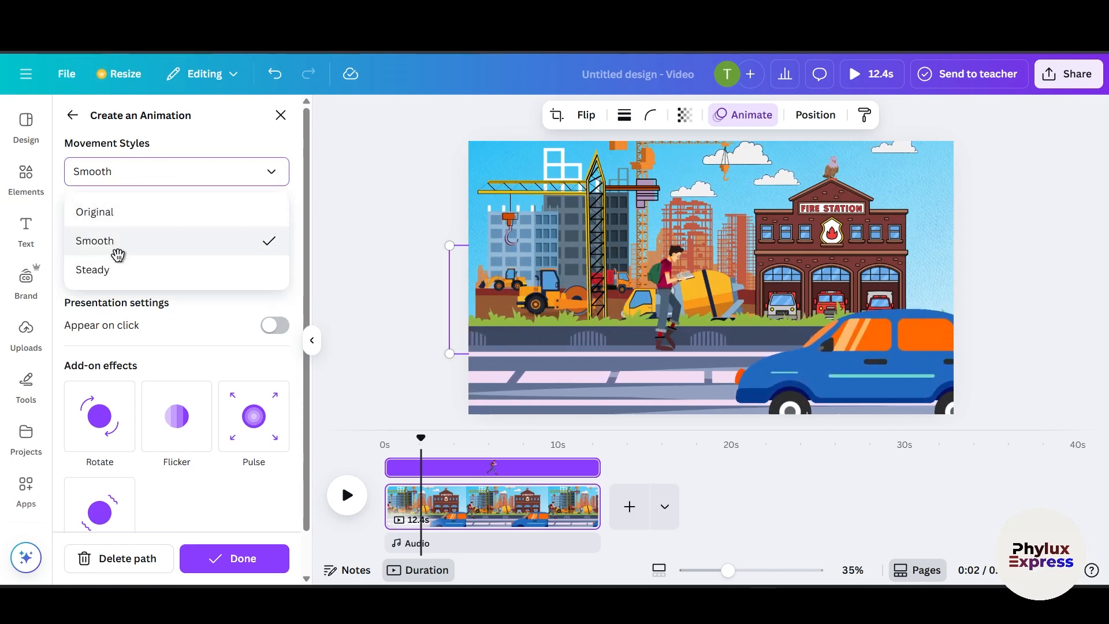
click(125, 274)
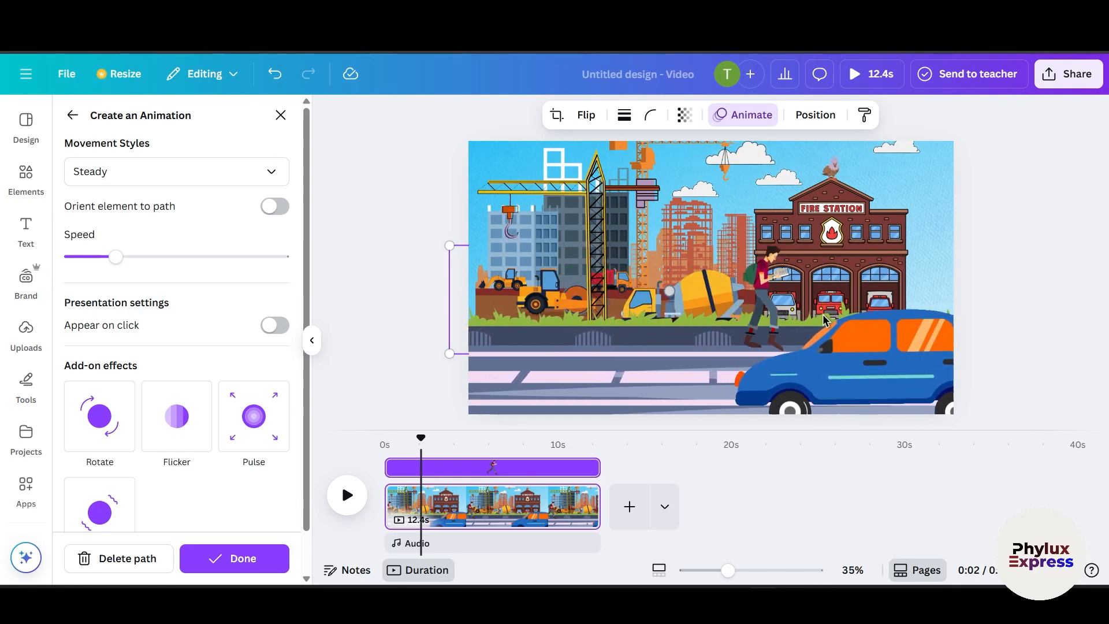
Step: Create a custom animation driving the car from right to left along the road and set its movement style to Steady
click(894, 371)
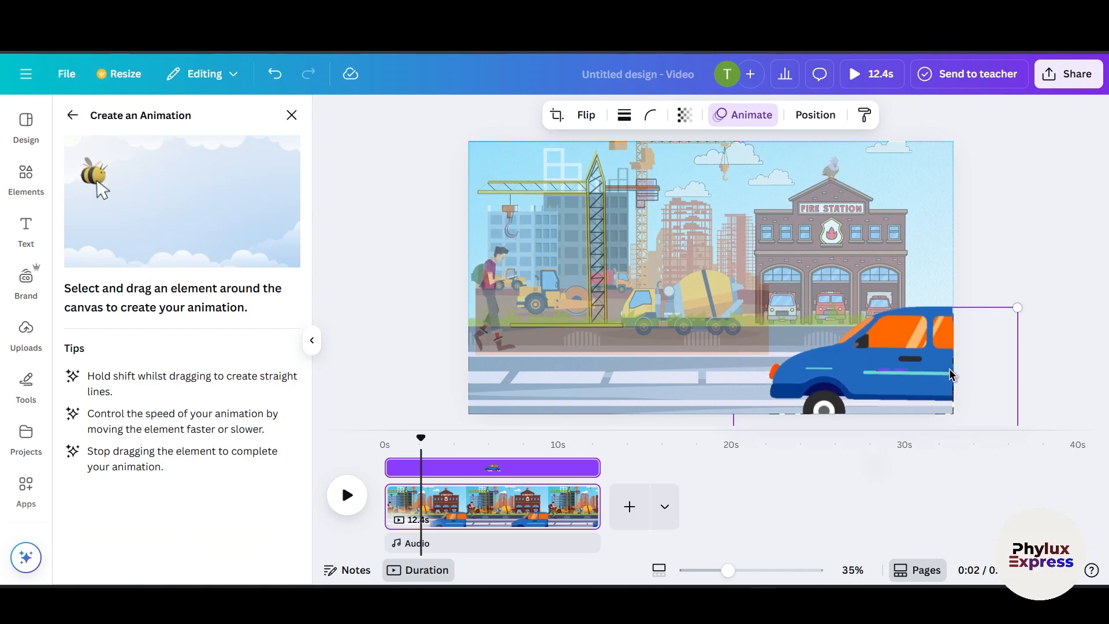
drag(952, 375, 927, 376)
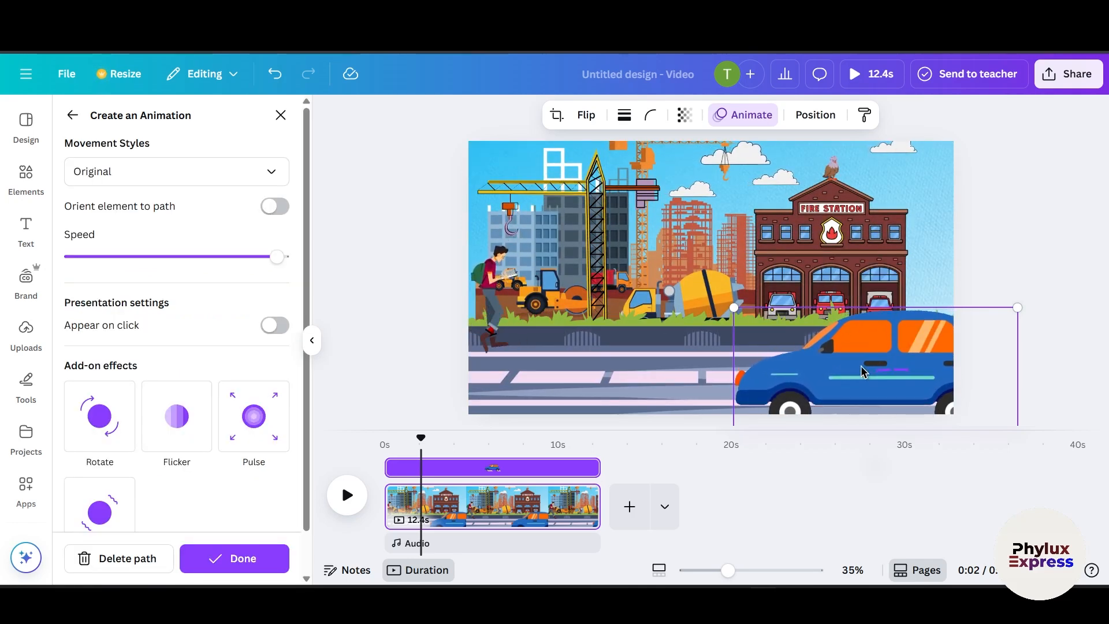
drag(781, 365, 462, 359)
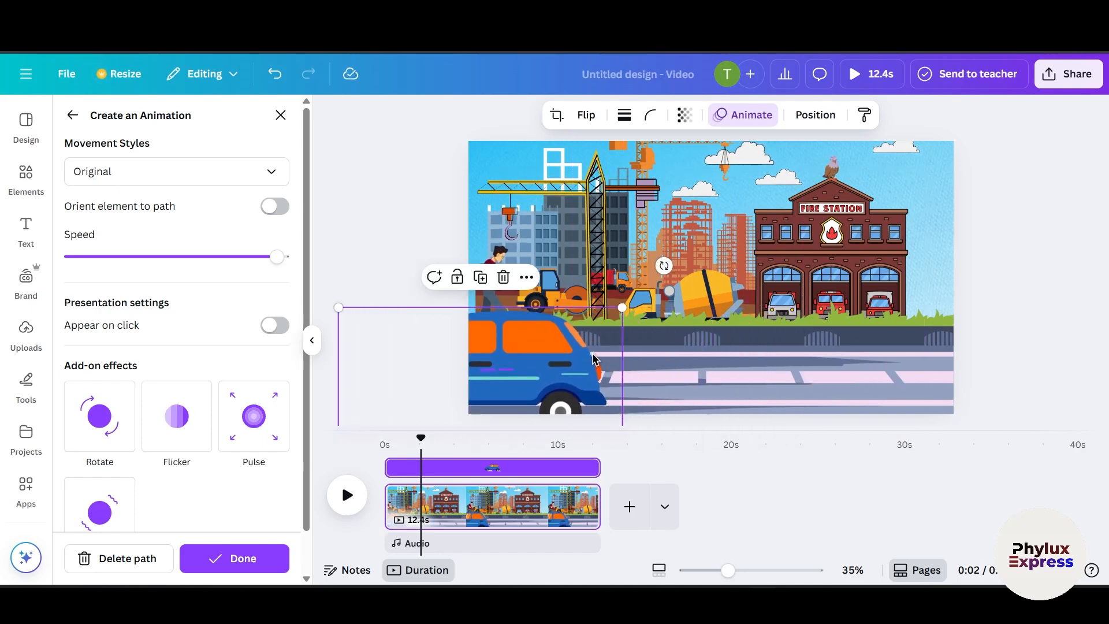
key(ctrl+z)
key(ctrl+z)
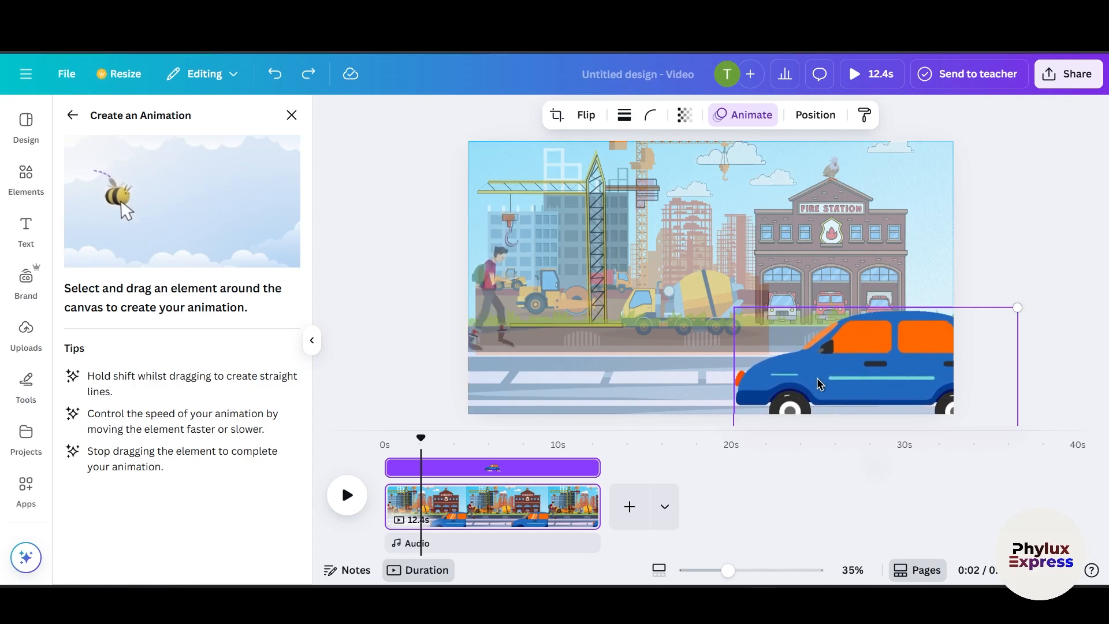
mouse_move(859, 373)
mouse_down()
mouse_move(670, 379)
mouse_move(407, 367)
mouse_move(370, 358)
mouse_up()
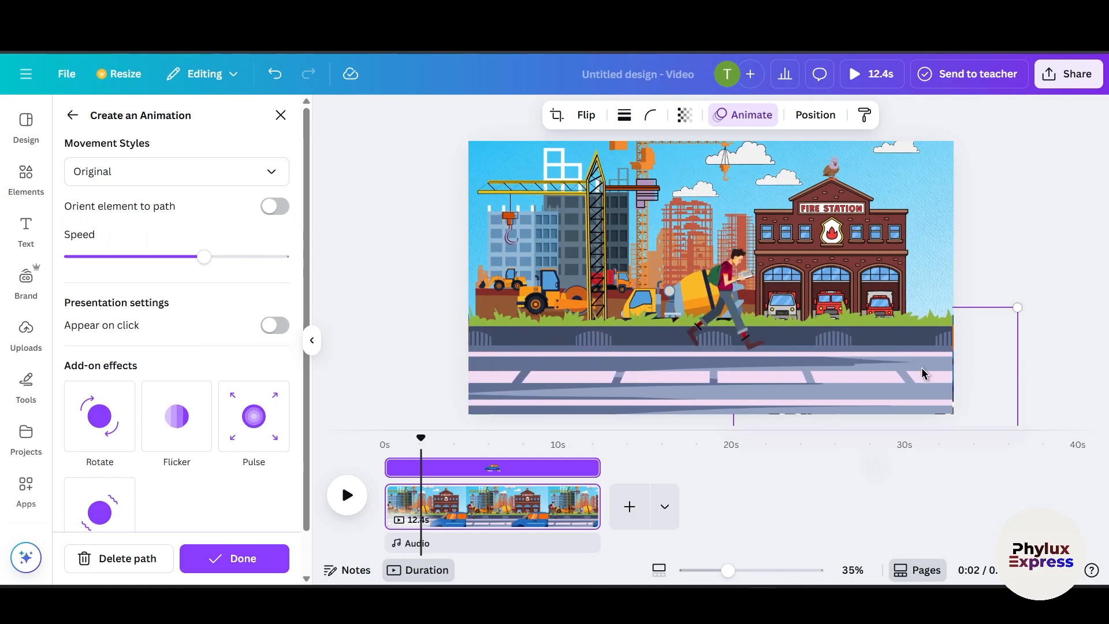
click(782, 387)
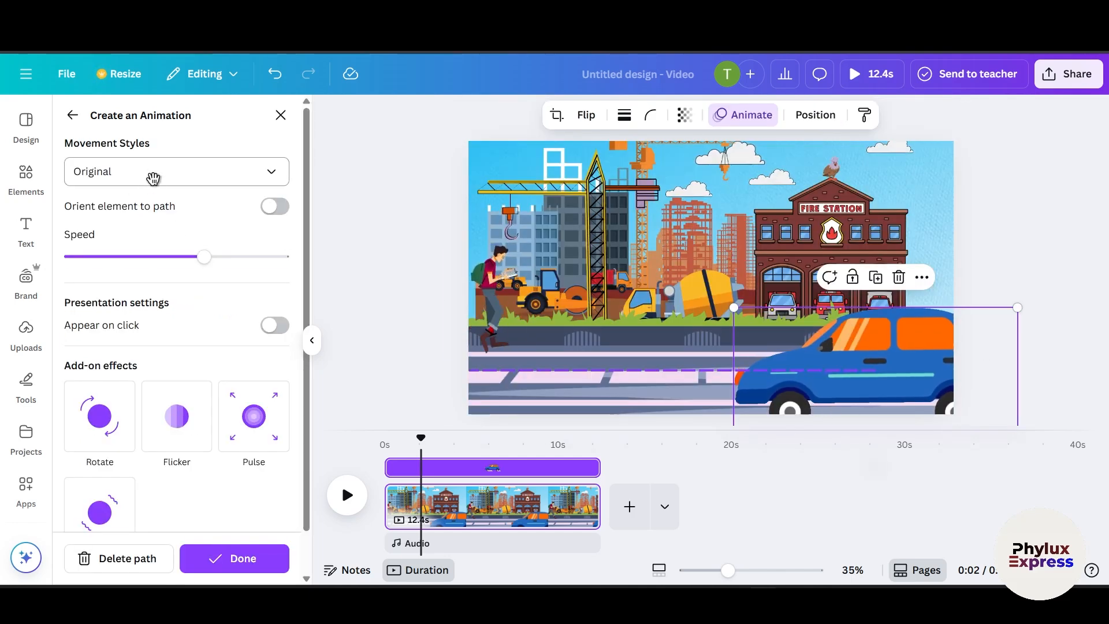
click(153, 178)
click(130, 273)
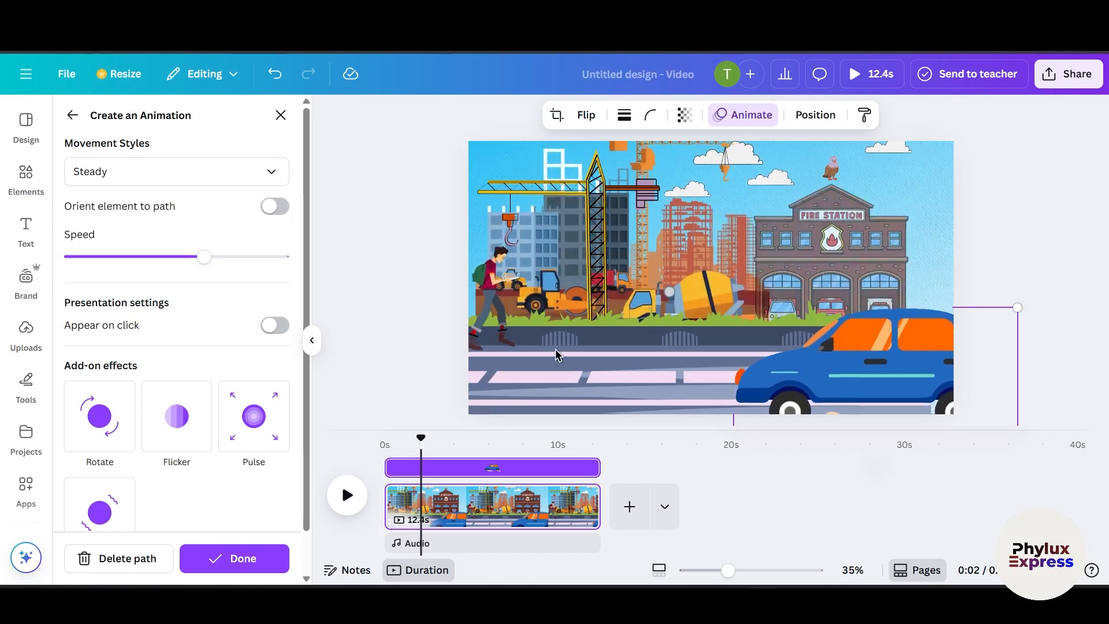
Step: Play the video from the start to preview the animations
click(443, 346)
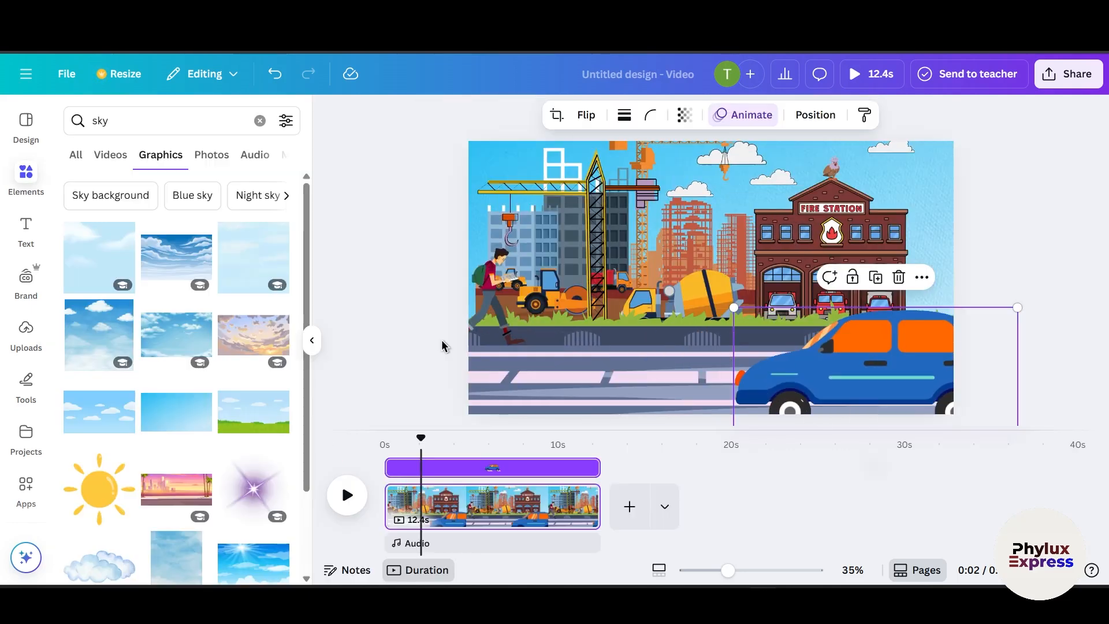
click(441, 299)
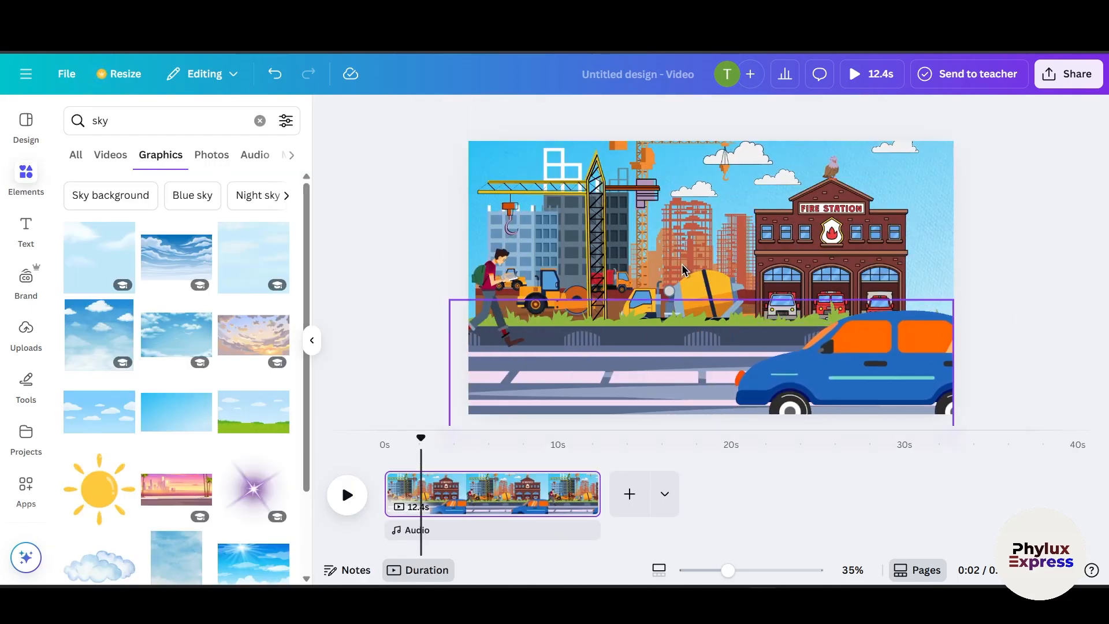
drag(417, 442, 384, 435)
key(space)
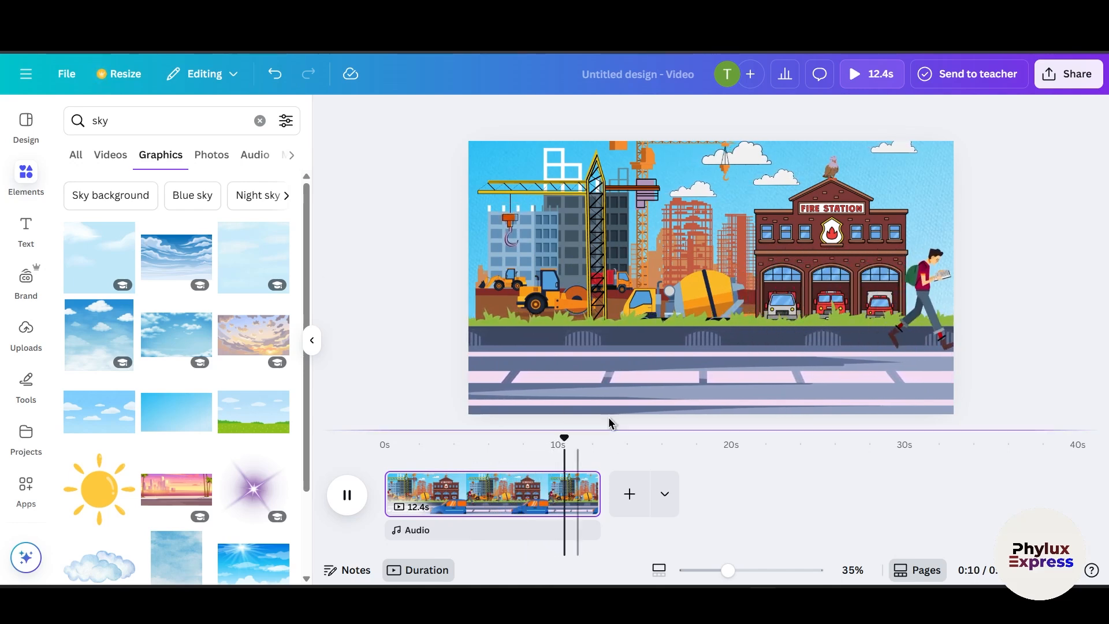
Step: Search the graphics for birds and browse the results
click(833, 174)
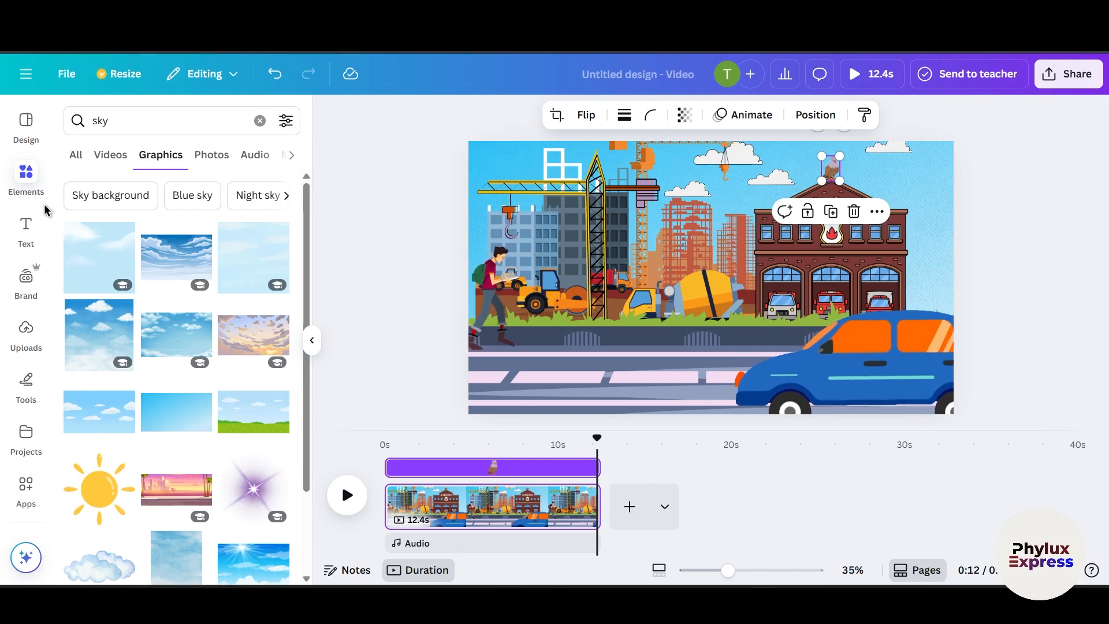
click(132, 109)
key(Escape)
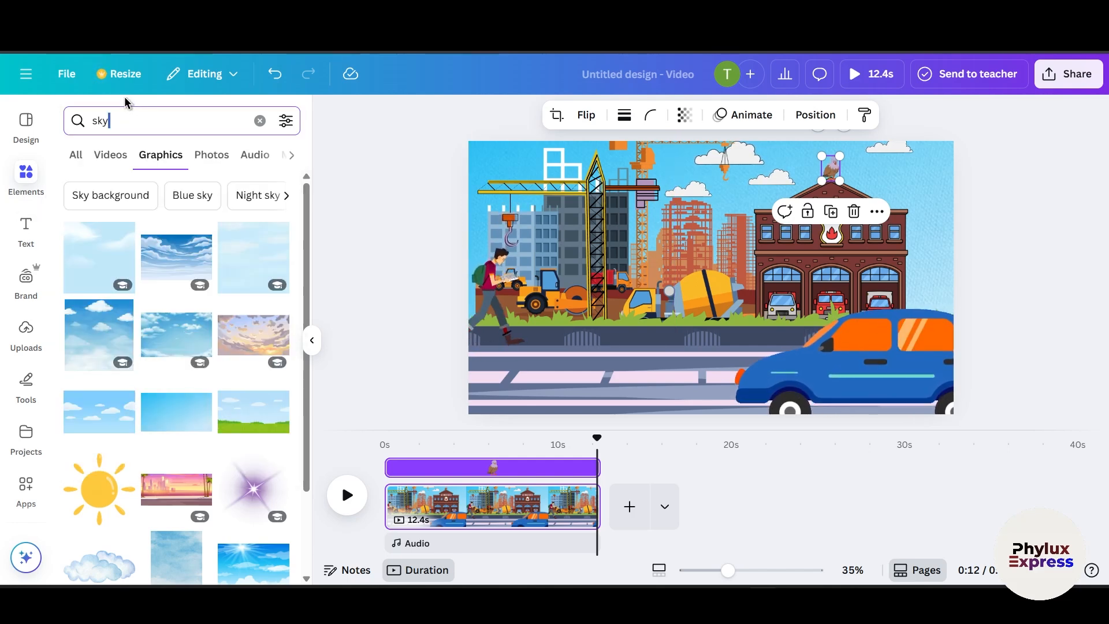
click(119, 121)
key(BackSpace)
key(BackSpace)
key(BackSpace)
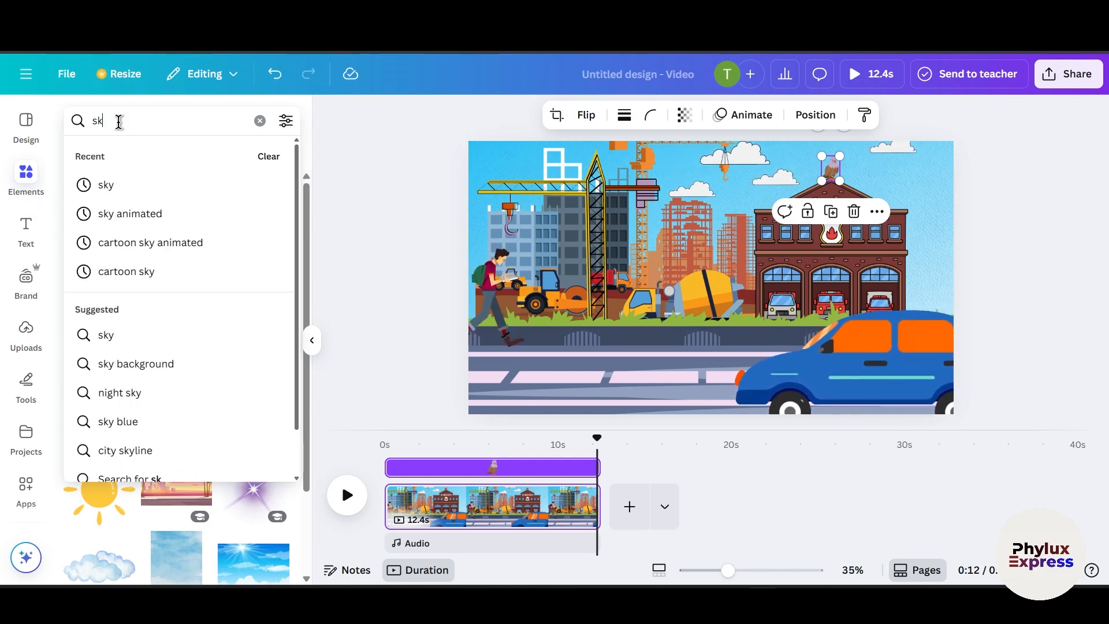
text(bir)
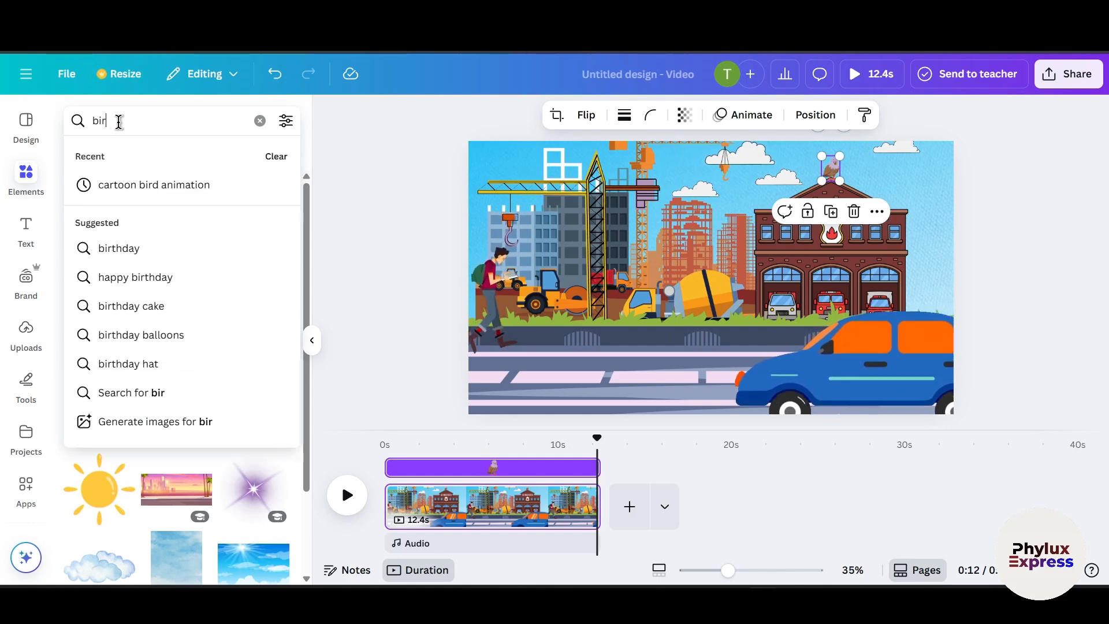
text(ds)
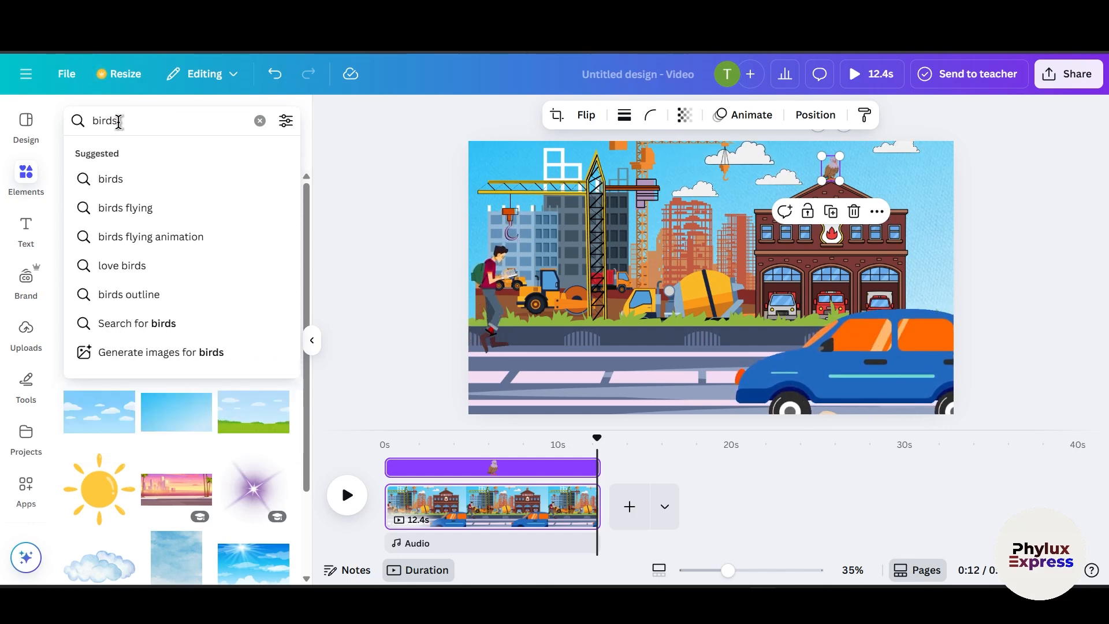
key(Return)
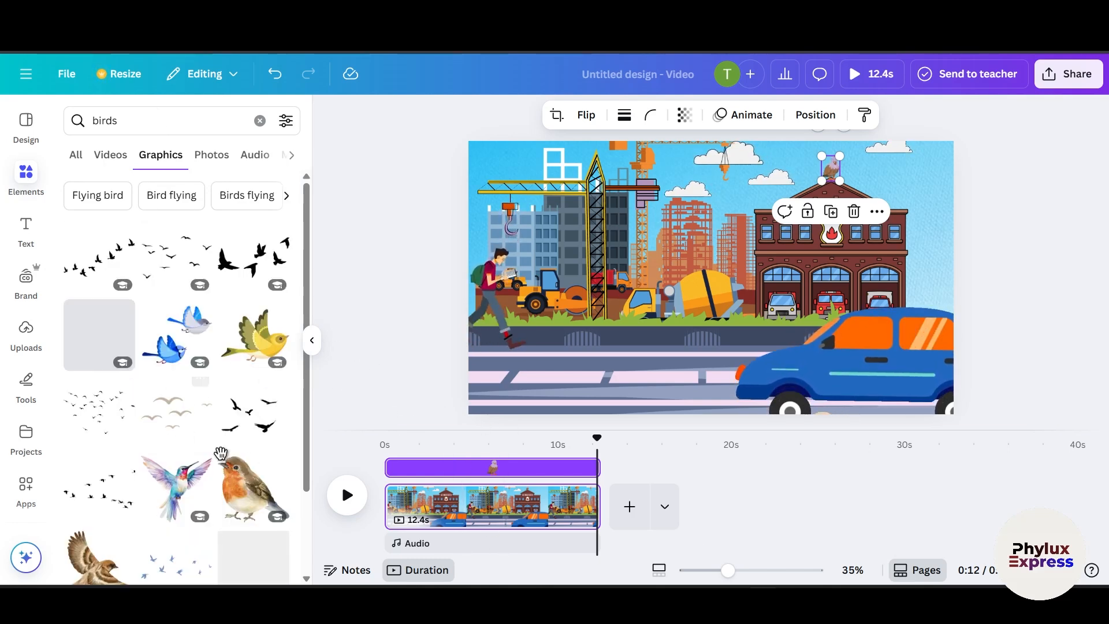
scroll(242, 491, down, 2)
scroll(144, 537, up, 1)
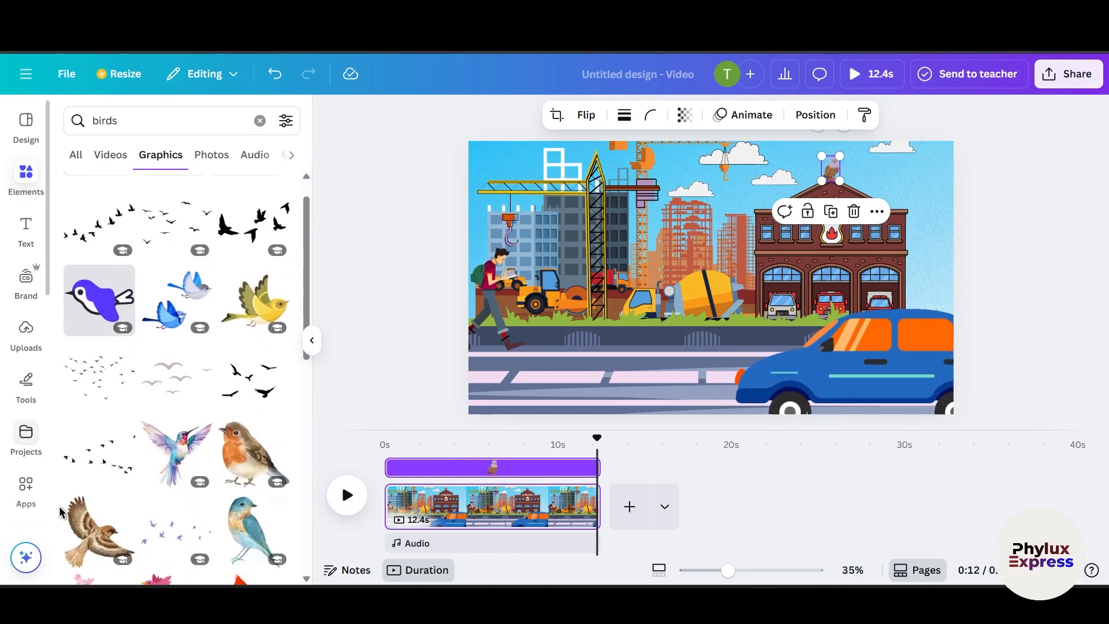
Step: Add a brown sparrow graphic to the sky near the crane and resize it
drag(110, 557, 688, 310)
drag(794, 415, 624, 246)
drag(584, 209, 575, 206)
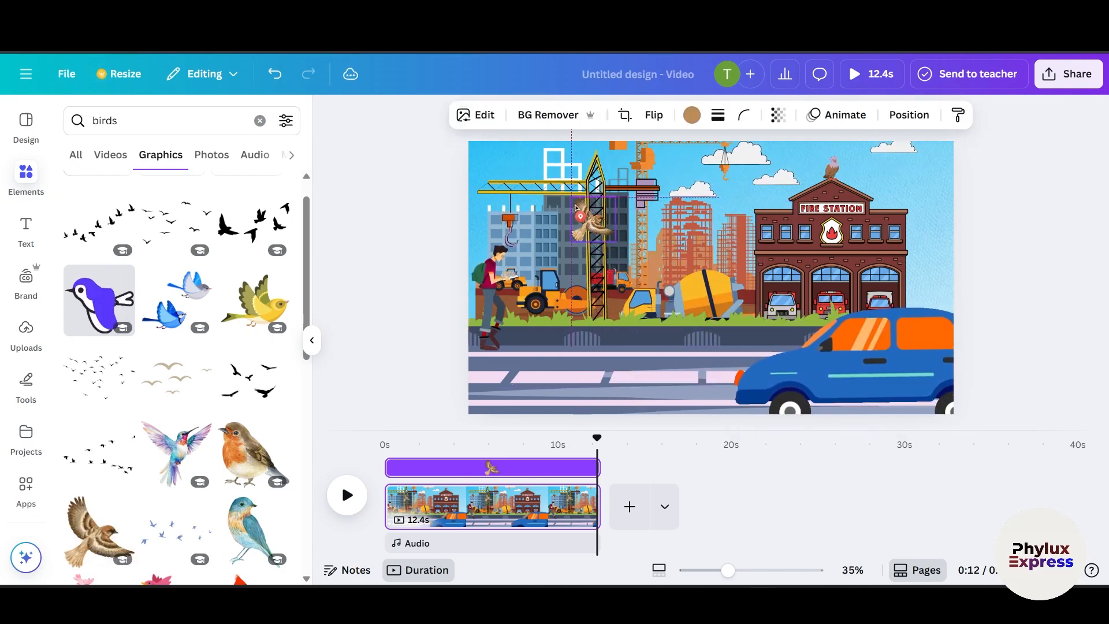
drag(504, 168, 504, 164)
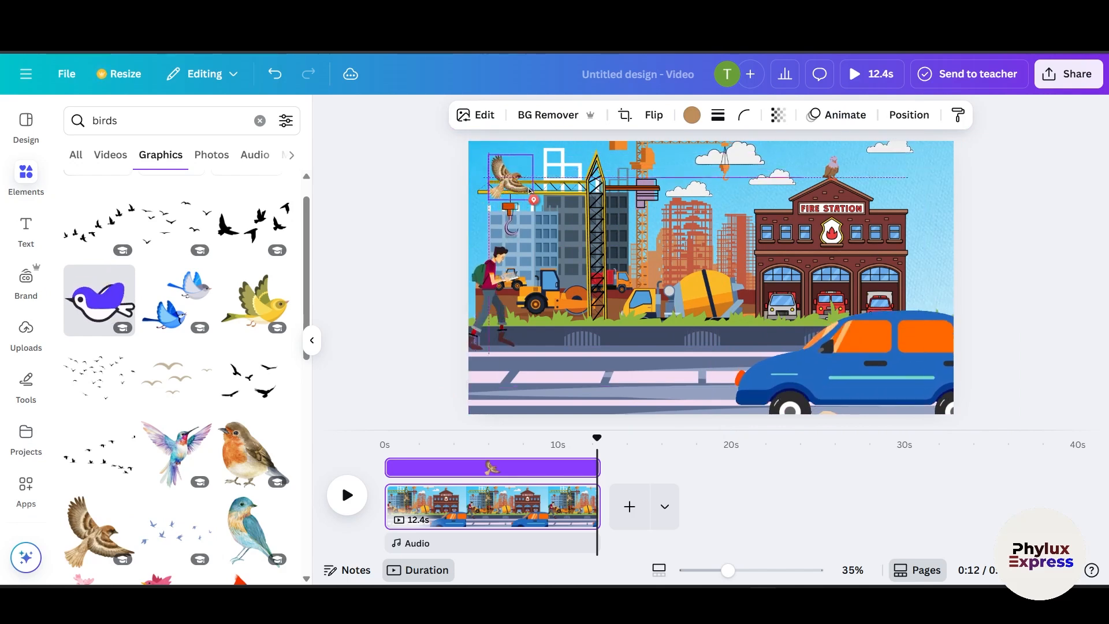
drag(218, 254, 220, 258)
Step: Search the graphics for birds animated and shrink the added bee above the concrete mixer
scroll(249, 439, up, 1)
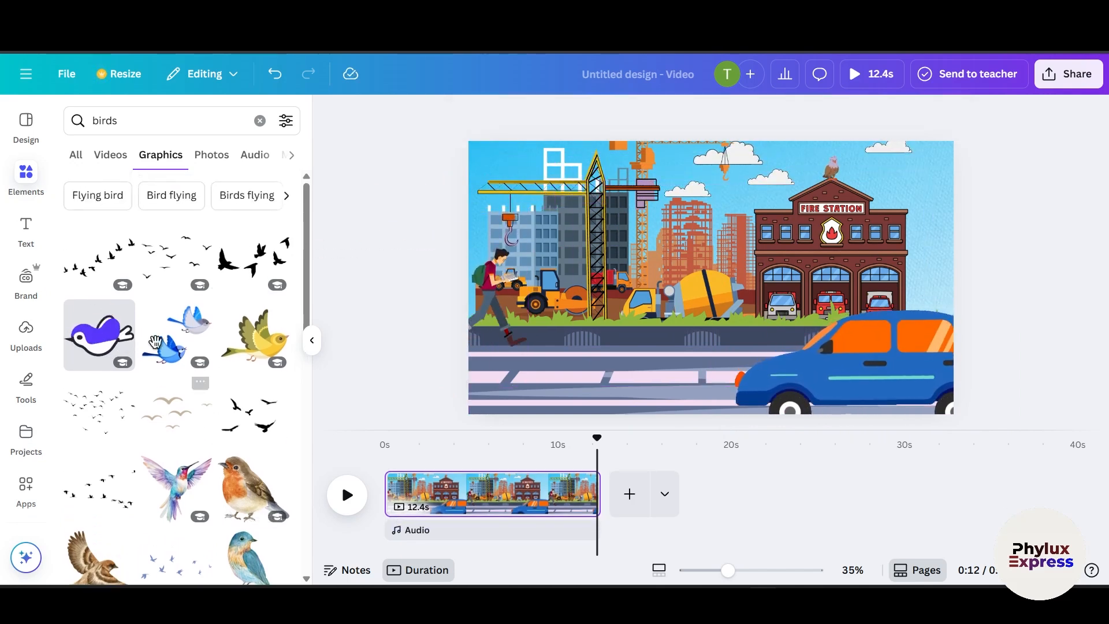
click(182, 125)
text(anim)
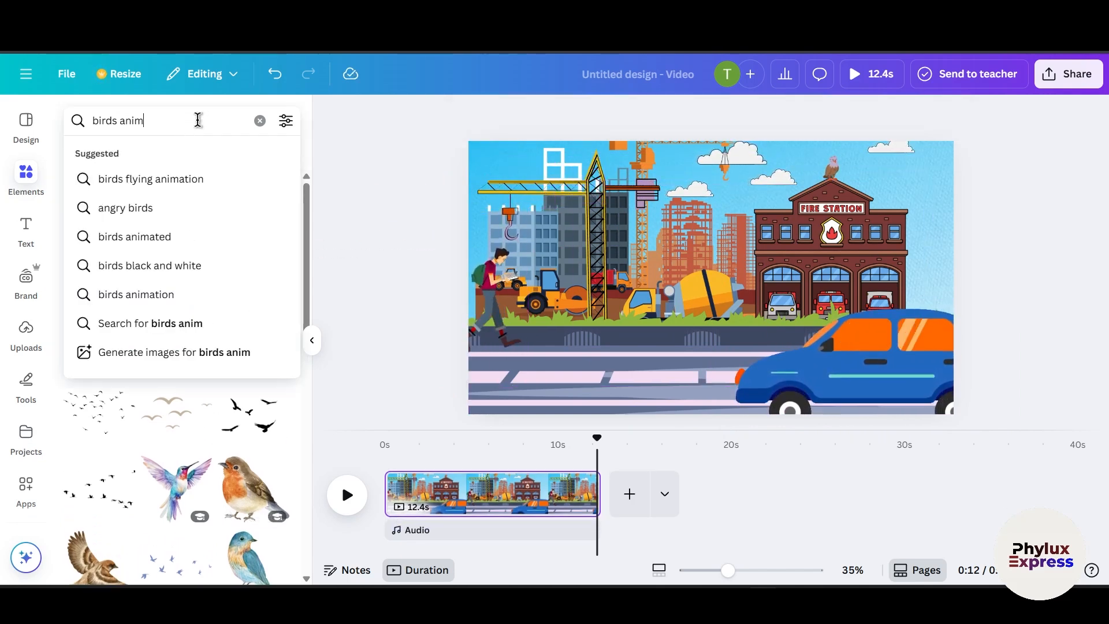
text(ated)
key(Return)
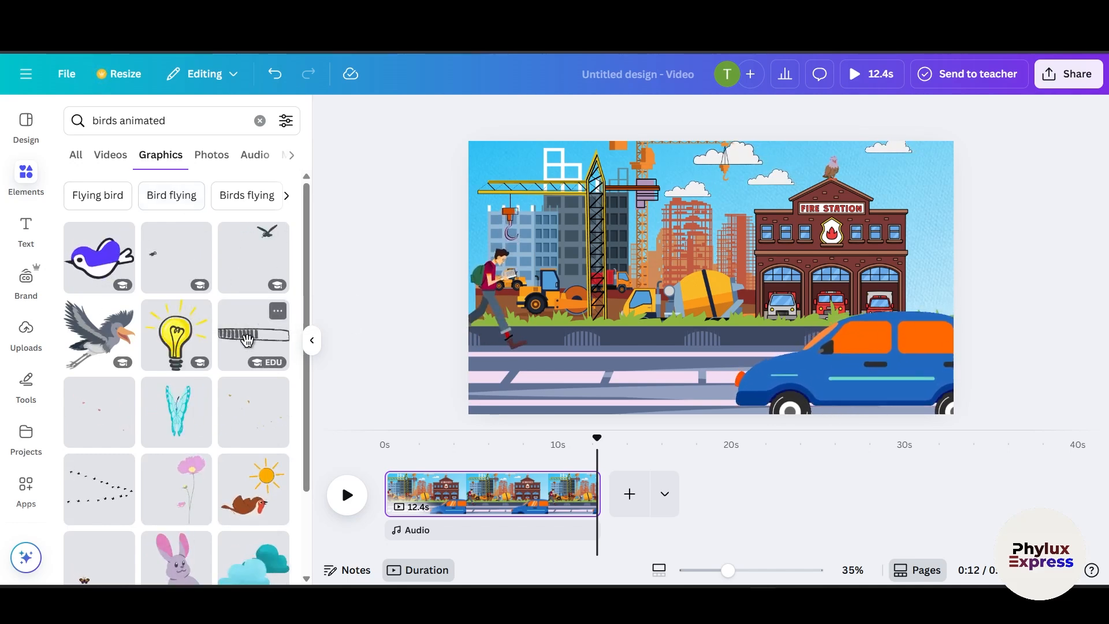
scroll(248, 459, down, 3)
scroll(236, 517, down, 3)
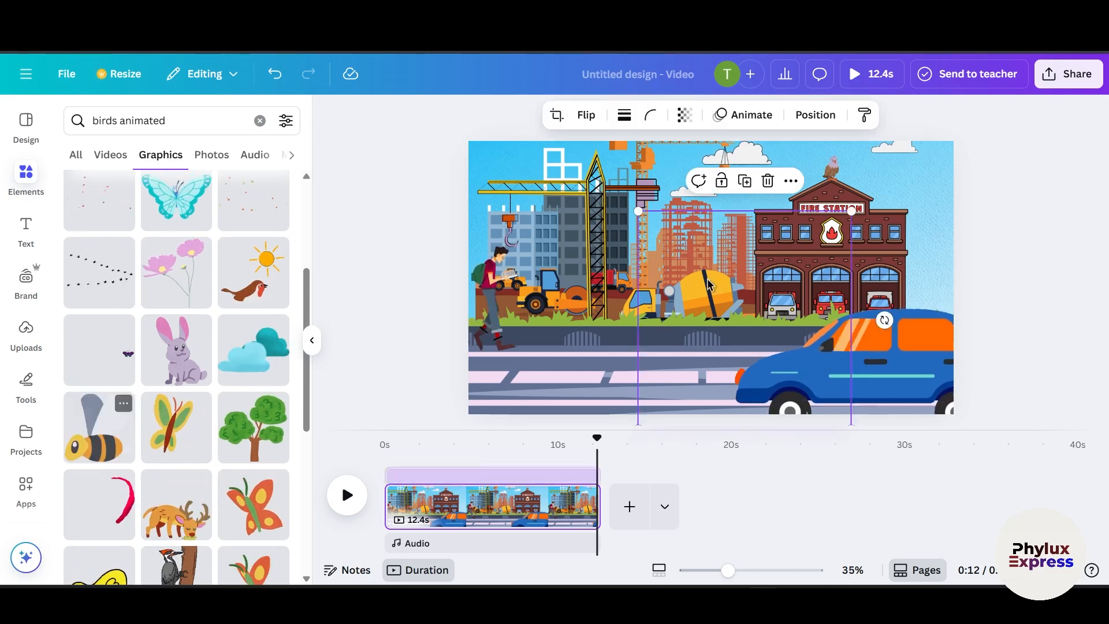
click(860, 213)
drag(852, 211, 729, 226)
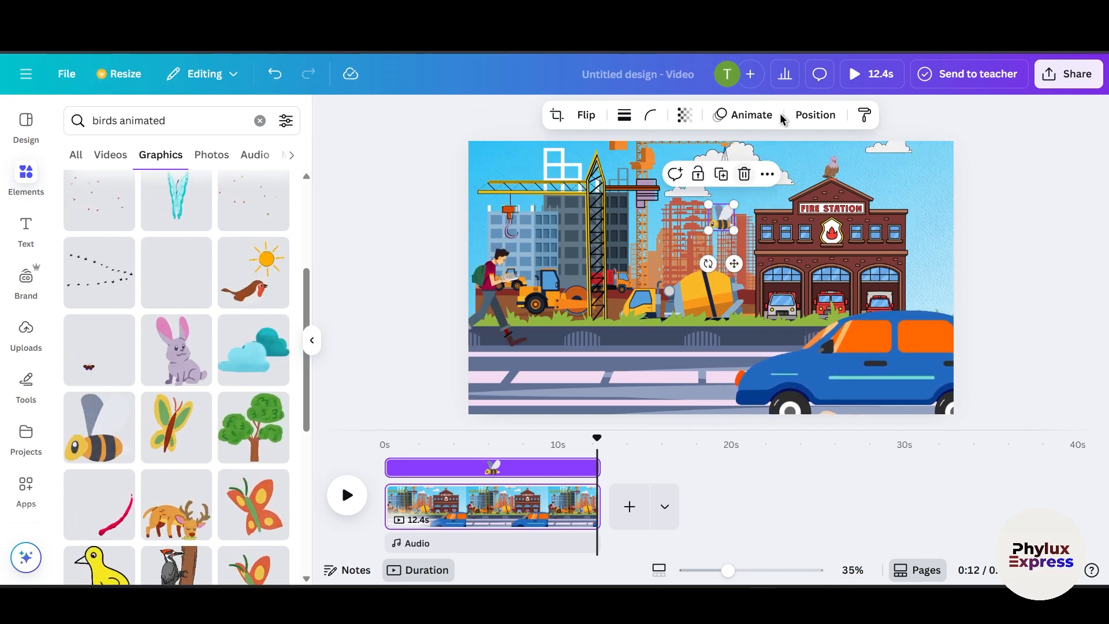
Step: Create a custom animation flying the bee along a winding path across the buildings and set its movement style to Steady
click(747, 115)
click(183, 283)
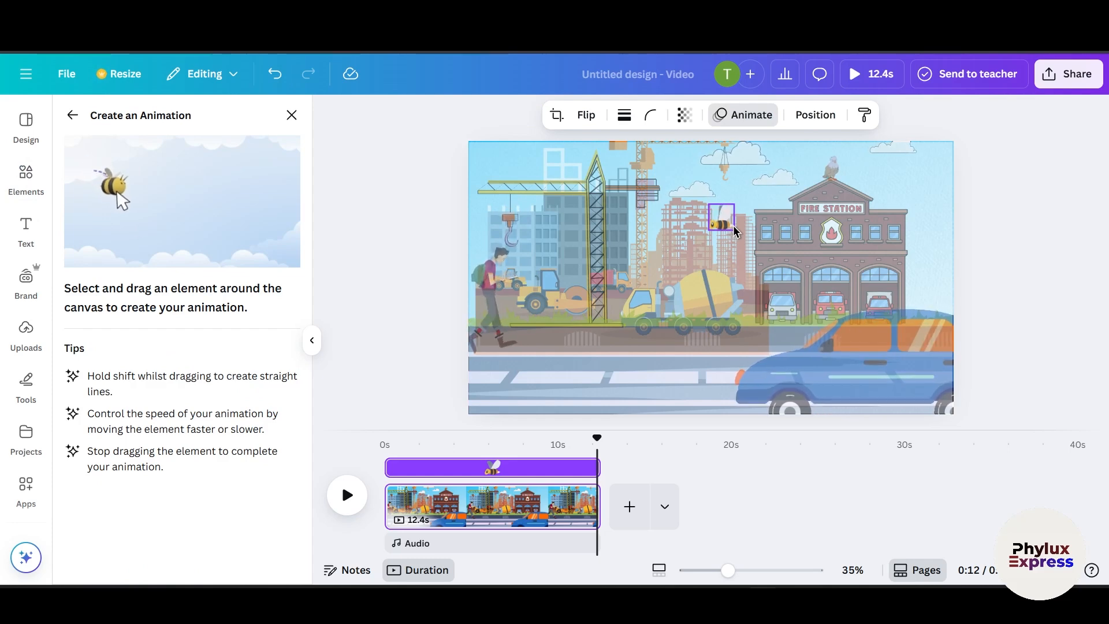
mouse_move(668, 235)
mouse_down()
mouse_move(644, 242)
mouse_move(654, 256)
mouse_move(624, 266)
mouse_move(572, 257)
mouse_up()
mouse_move(537, 310)
mouse_down()
mouse_move(525, 256)
mouse_move(543, 222)
mouse_move(543, 179)
mouse_move(486, 176)
mouse_move(450, 196)
mouse_move(520, 250)
mouse_move(524, 271)
mouse_move(495, 299)
mouse_up()
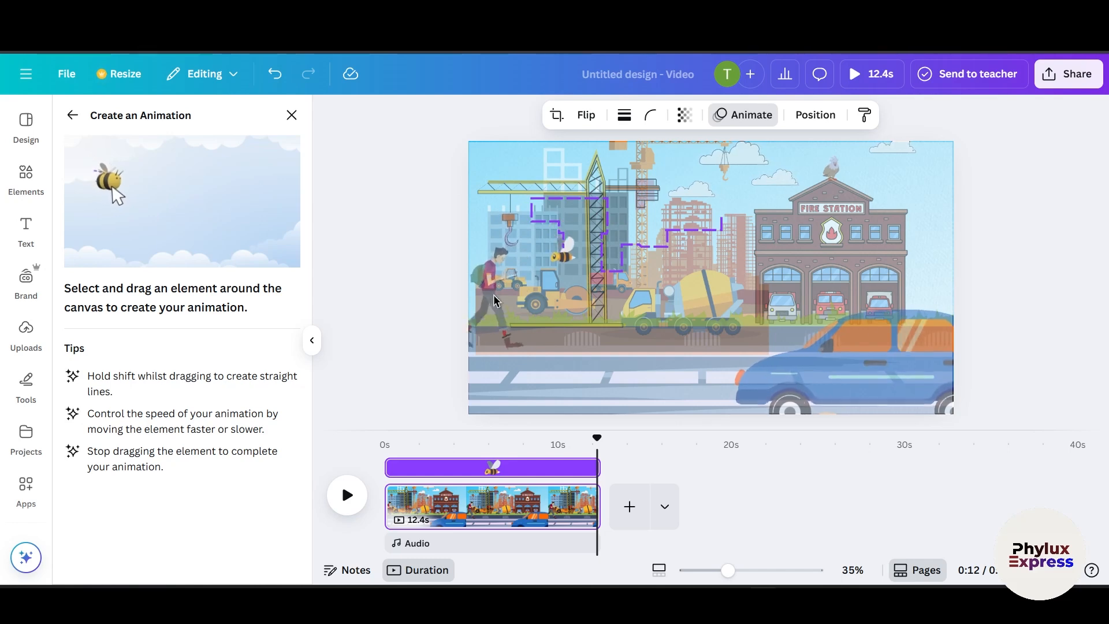
mouse_move(541, 335)
mouse_down()
mouse_move(591, 336)
mouse_move(512, 368)
mouse_move(591, 402)
mouse_move(743, 382)
mouse_move(751, 342)
mouse_move(781, 305)
mouse_move(795, 264)
mouse_up()
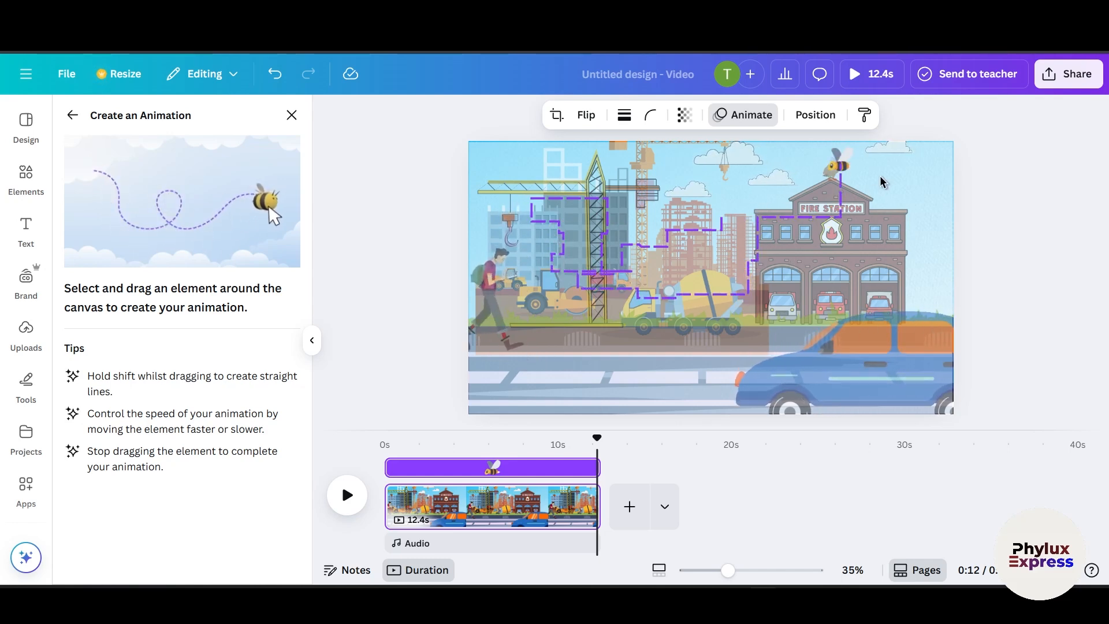
drag(882, 183, 974, 191)
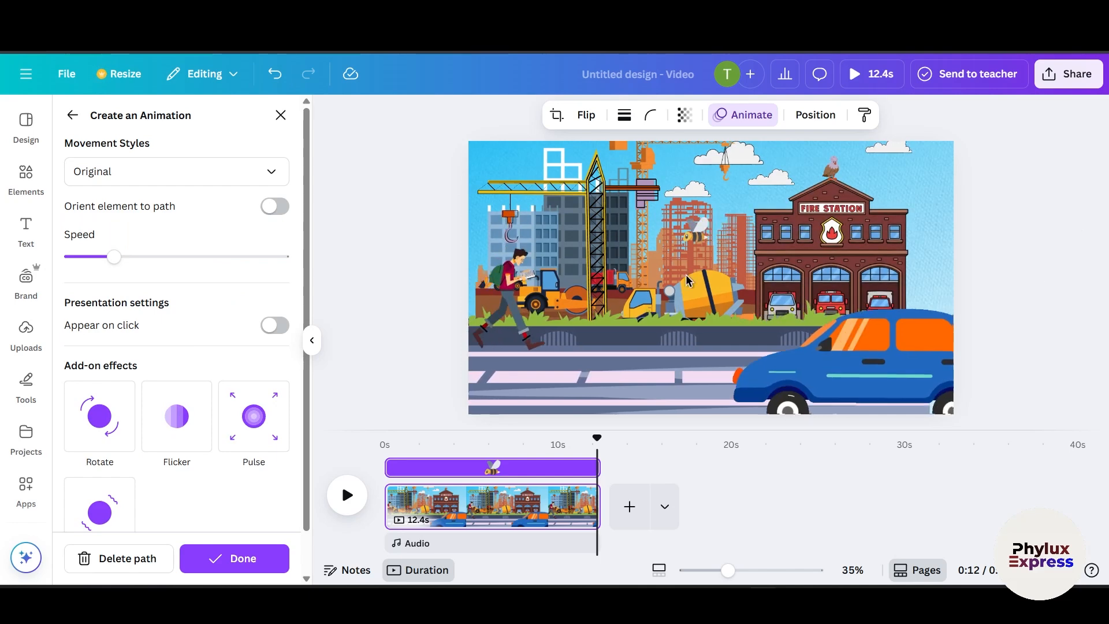
click(162, 173)
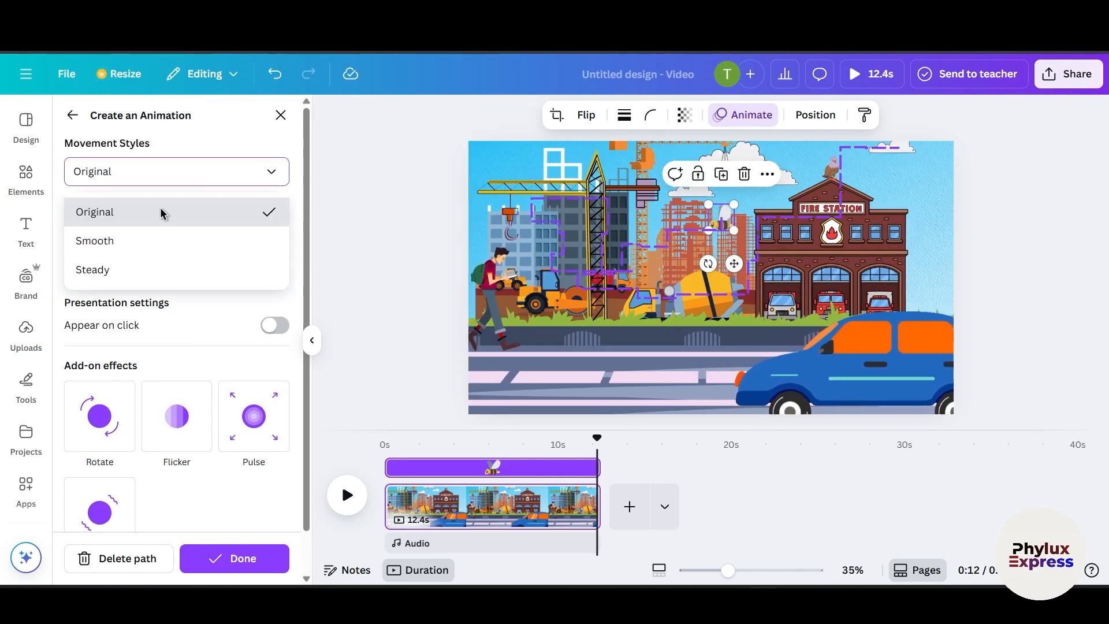
click(124, 271)
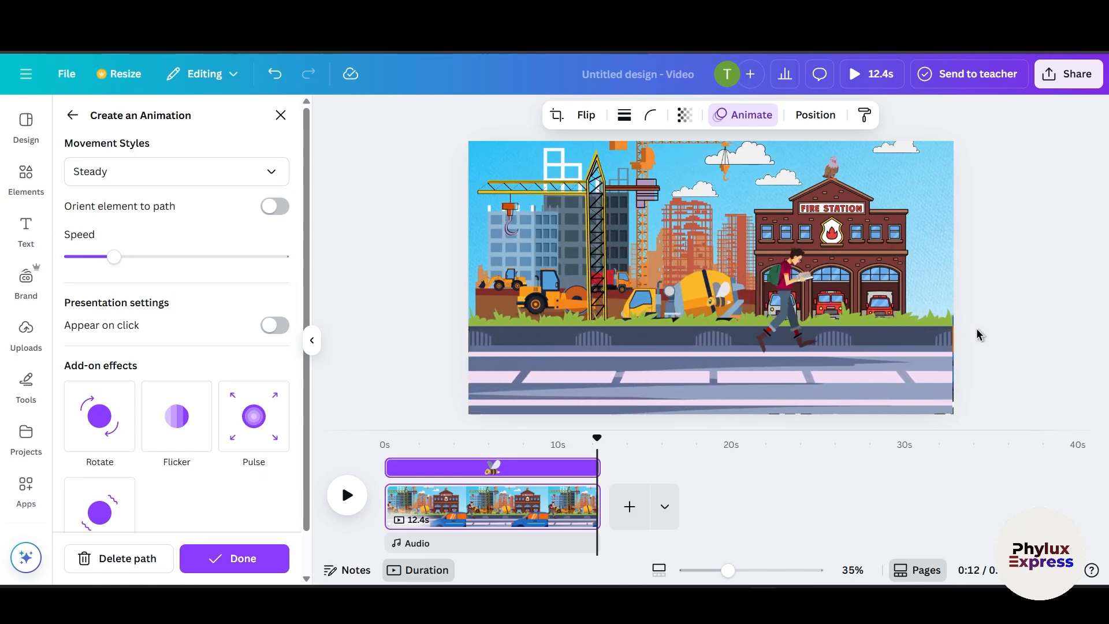
Step: Close the bee's animation editor, deselect it, and return to the Canva home page
click(1002, 278)
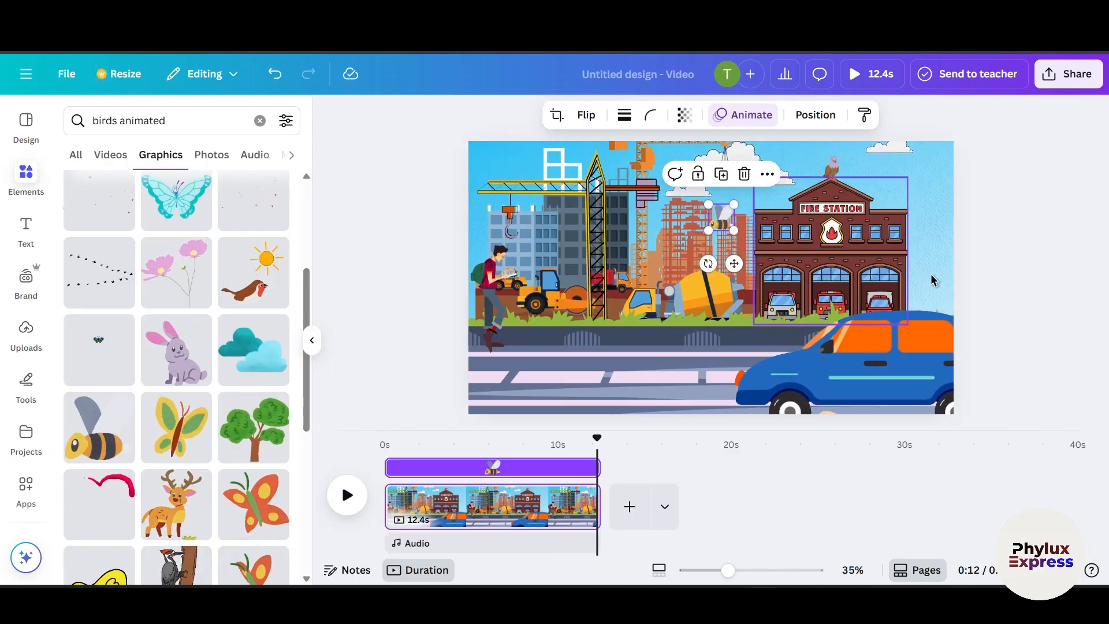
click(1012, 250)
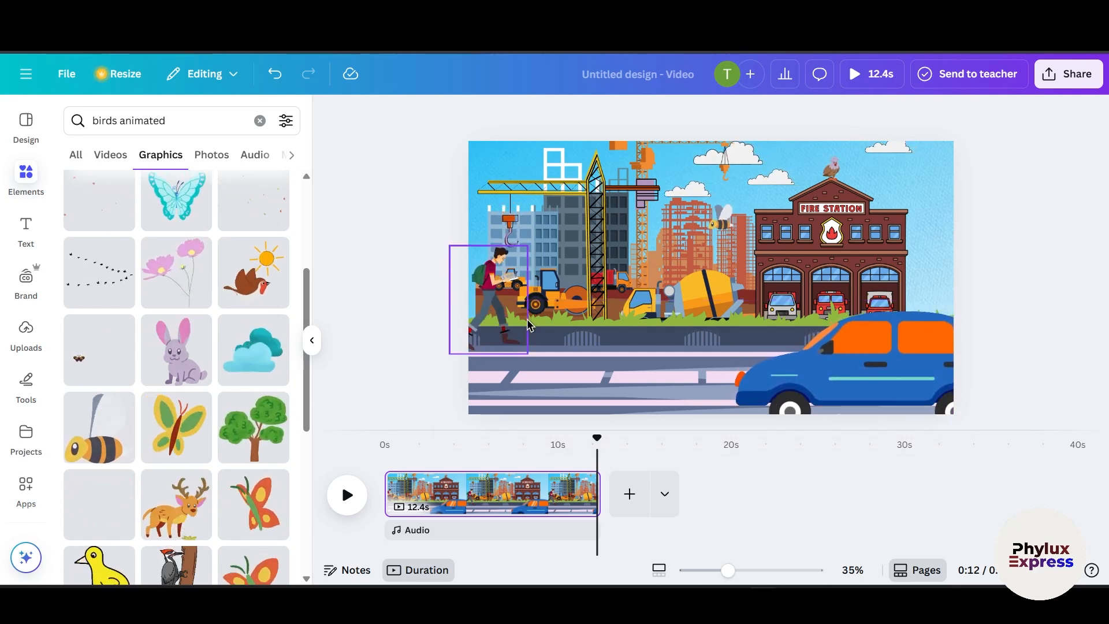
click(76, 77)
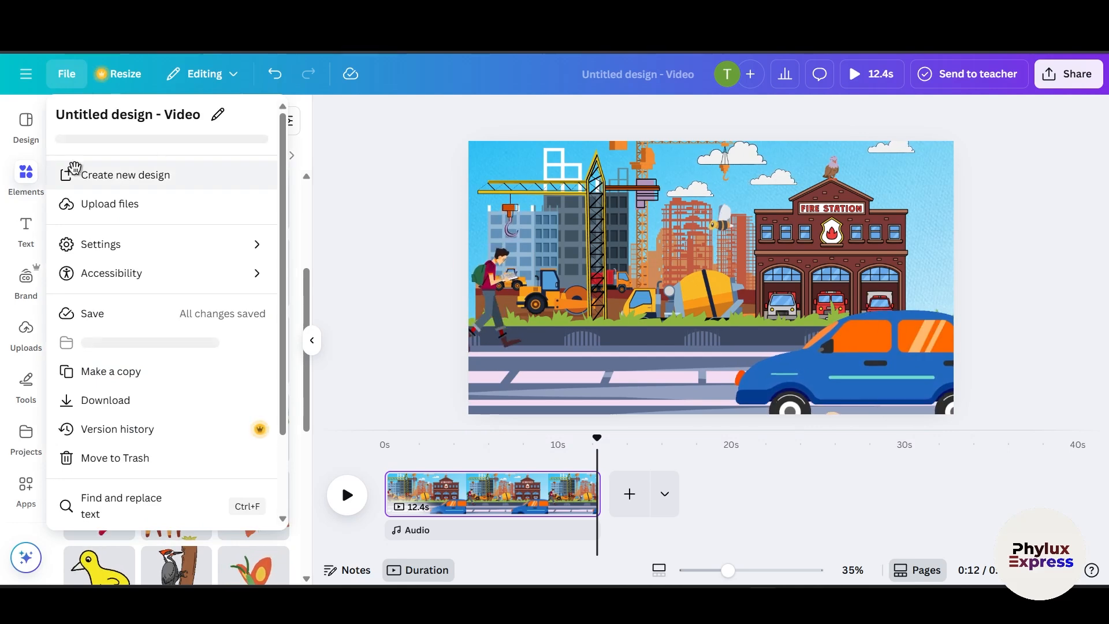
click(25, 74)
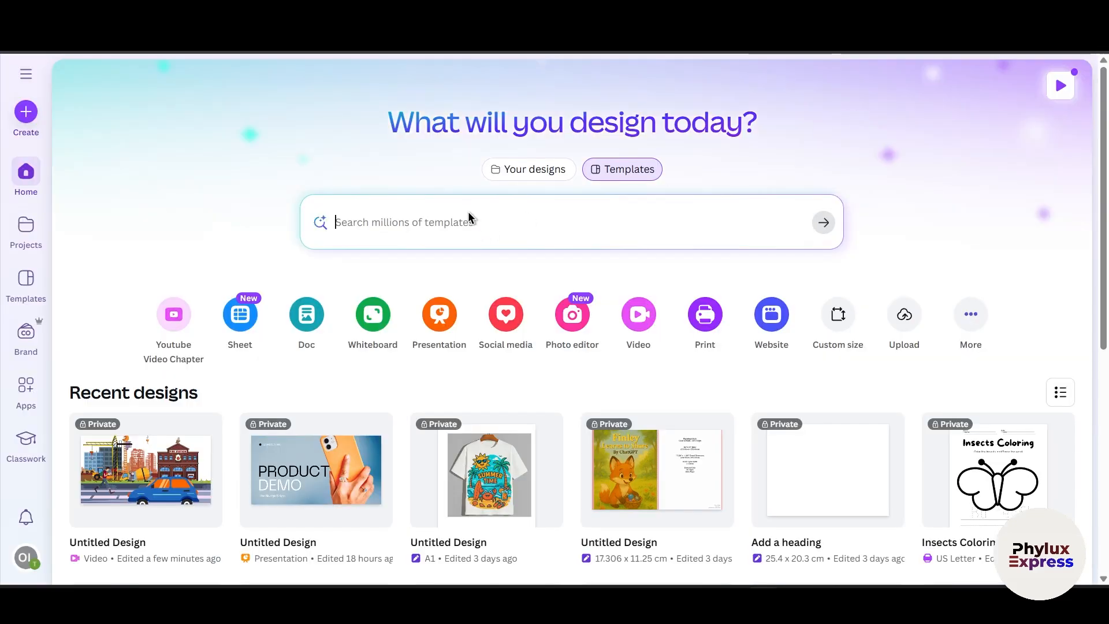
Step: Search the templates for cartoon animation
click(449, 228)
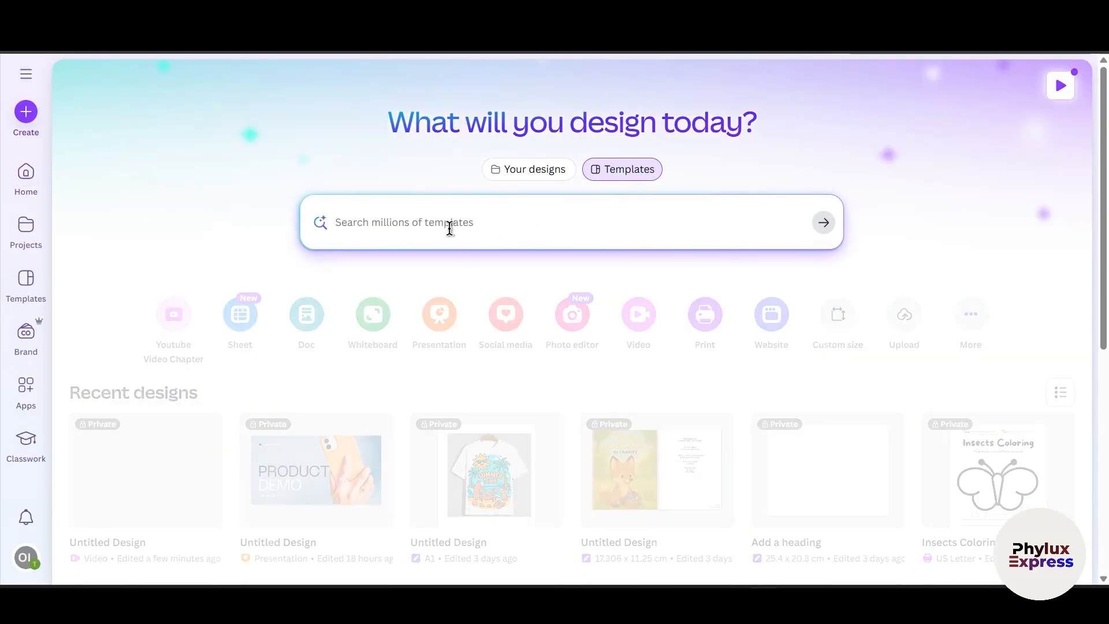
text(car)
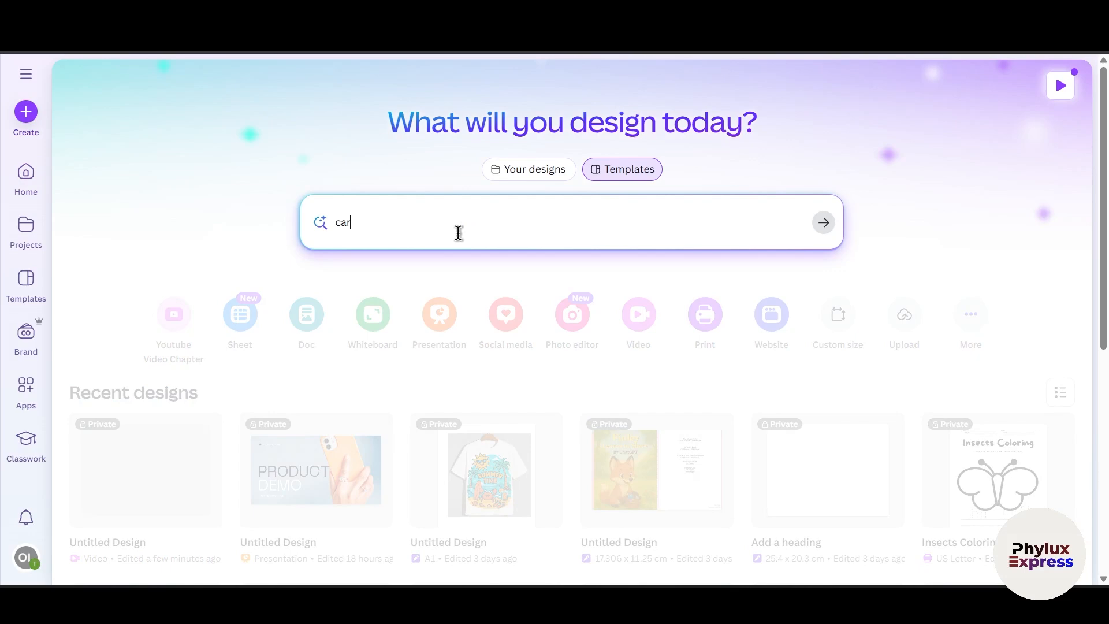
text(toon ani)
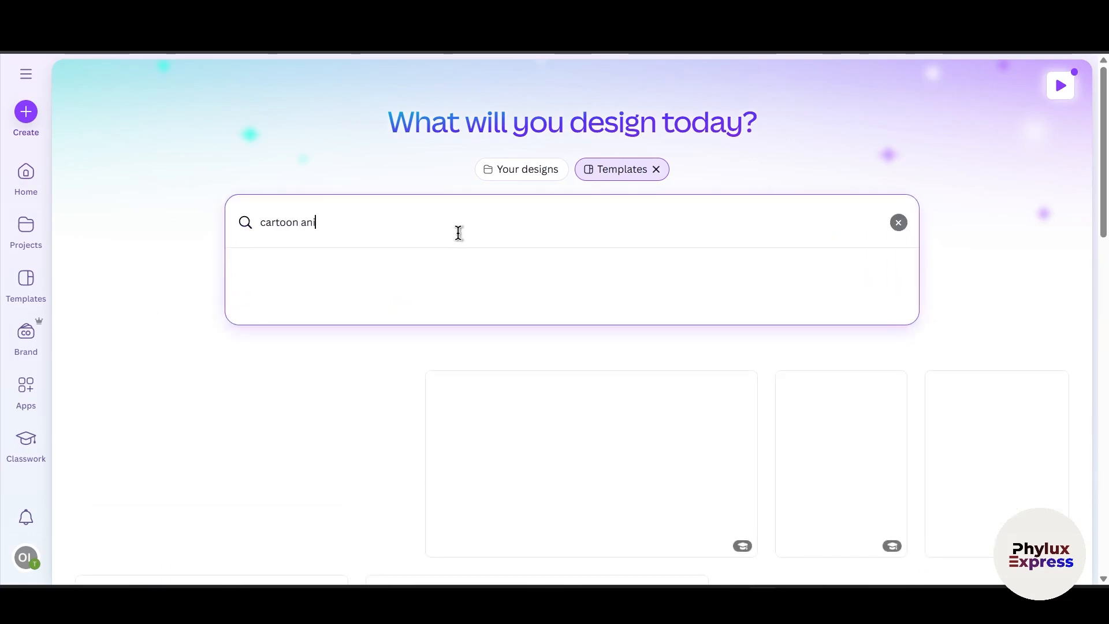
text(mation)
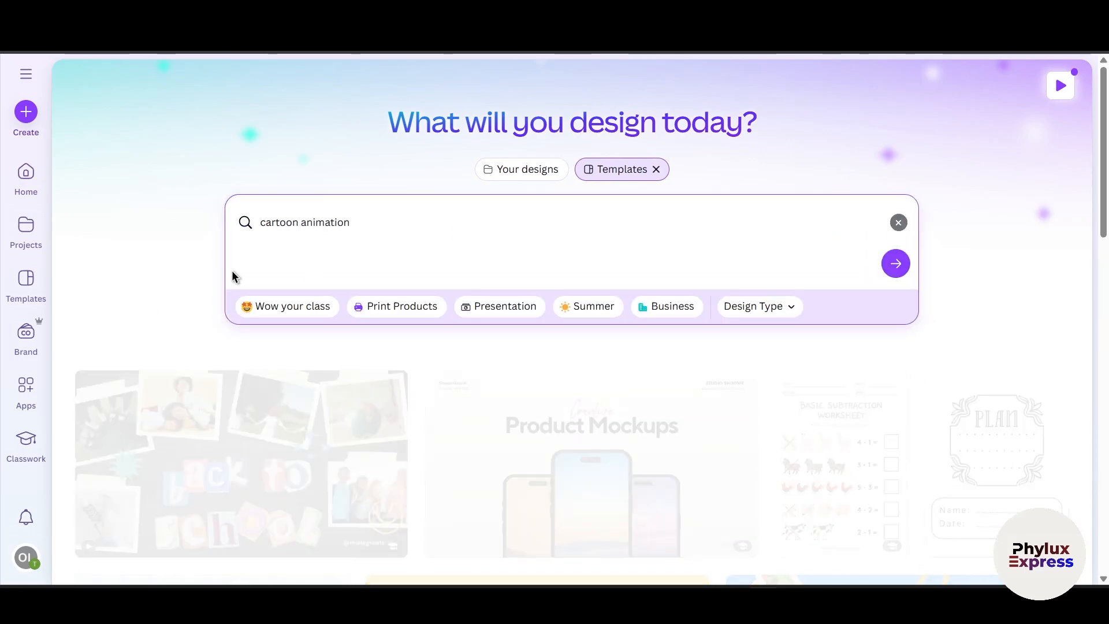
key(Return)
Step: Open the Hello Autumn cartoon street template from the search results to customize it
scroll(623, 414, down, 7)
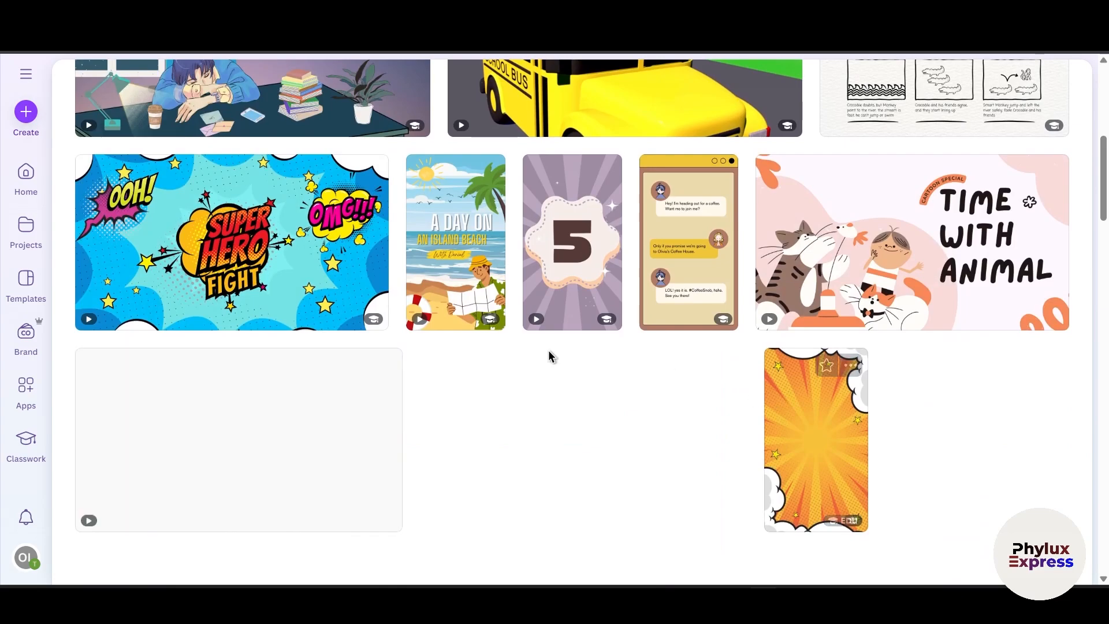
scroll(520, 352, down, 10)
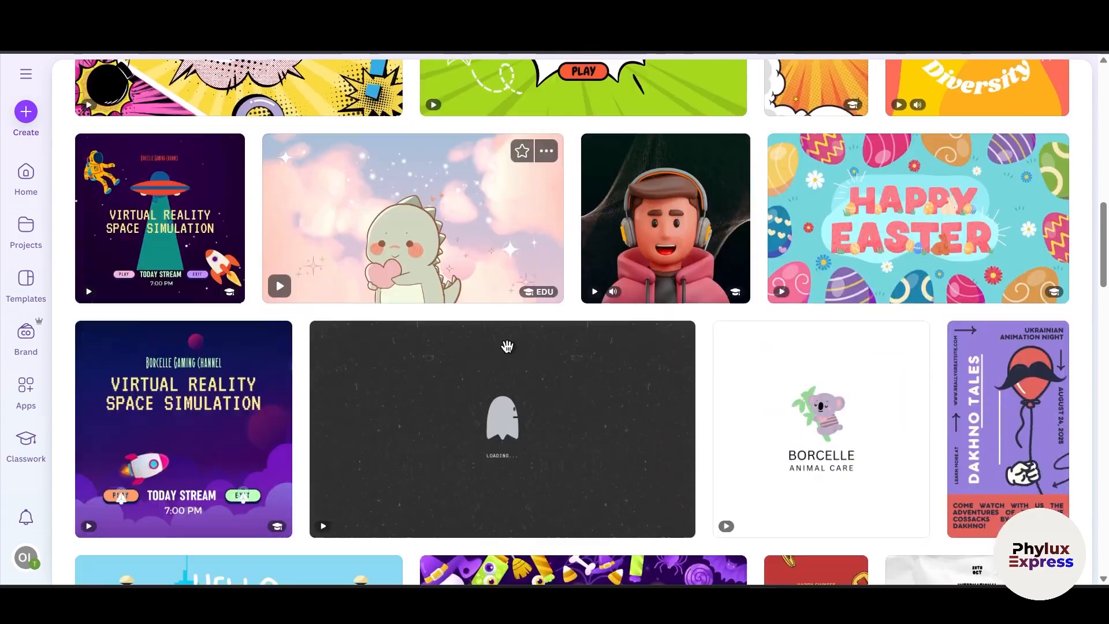
scroll(507, 346, down, 8)
scroll(350, 243, up, 2)
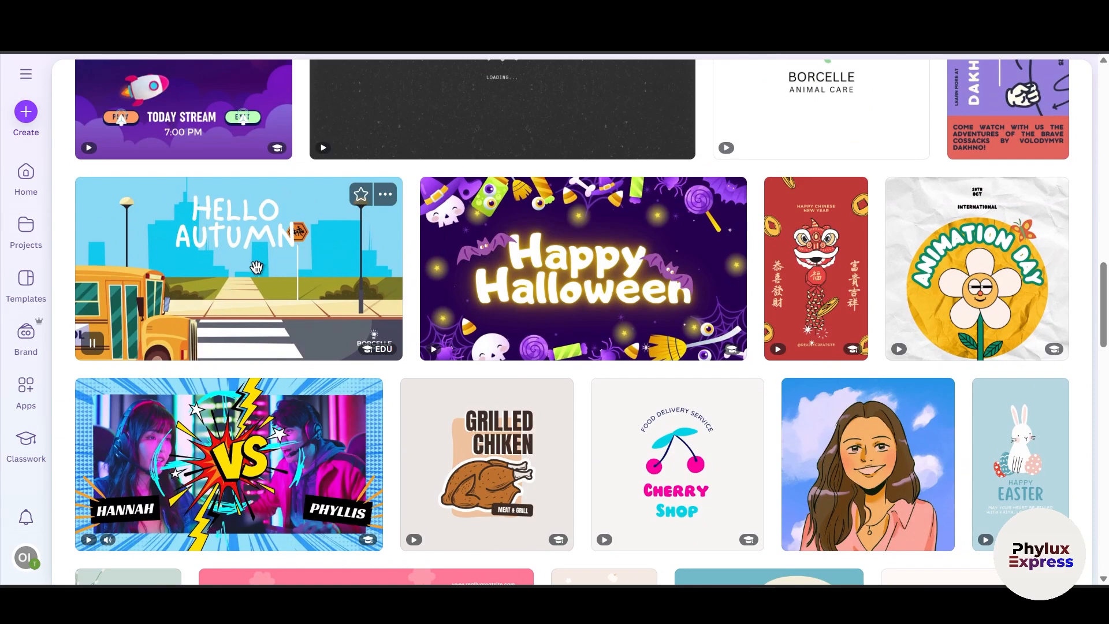
click(217, 239)
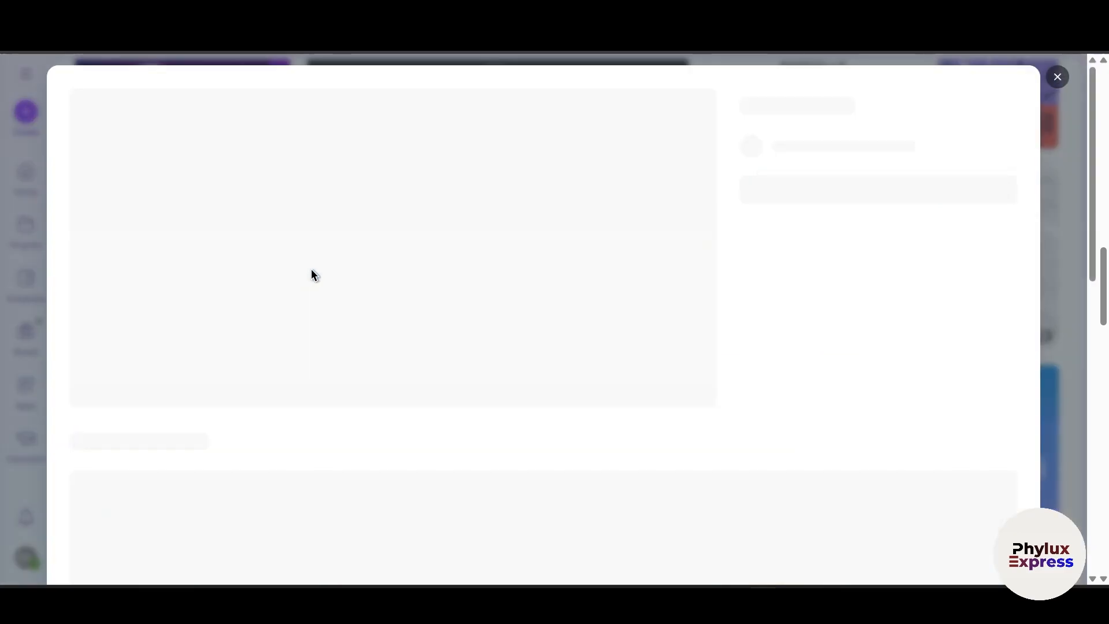
click(824, 276)
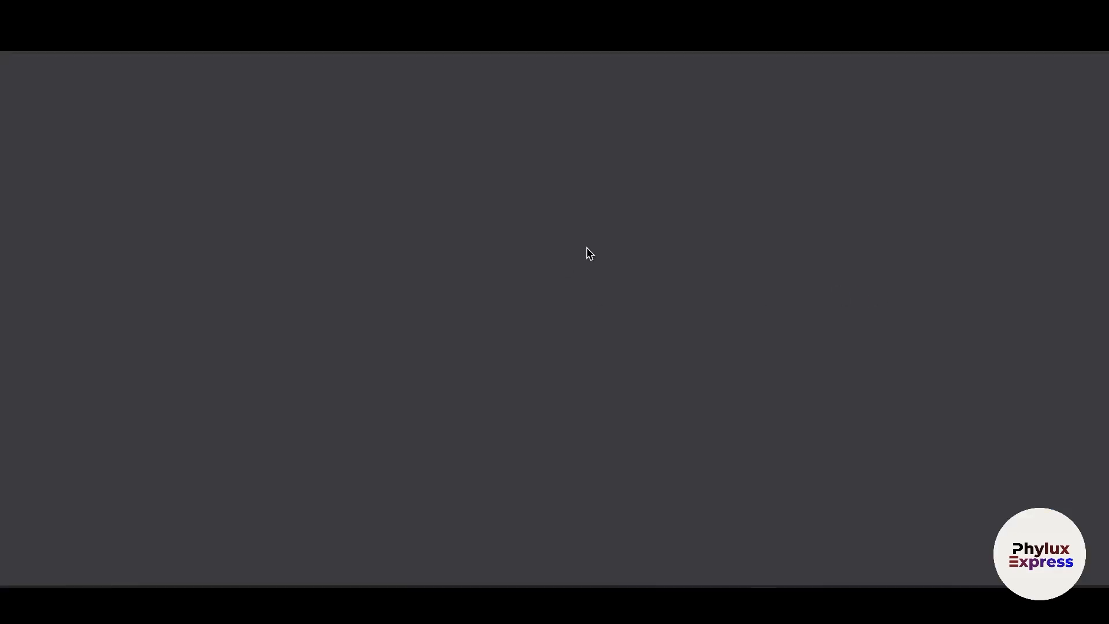